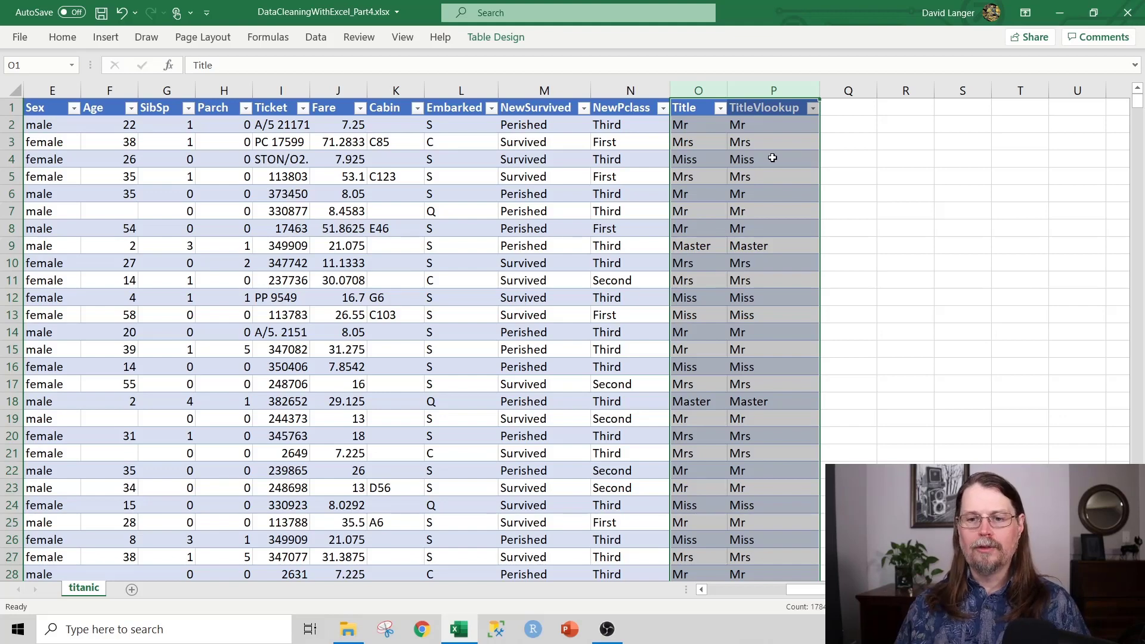
Compare the Title and TitleVlookup values across the passenger rows, including the row titled Don.
{"action": "left_click", "coordinate": [701, 128]}
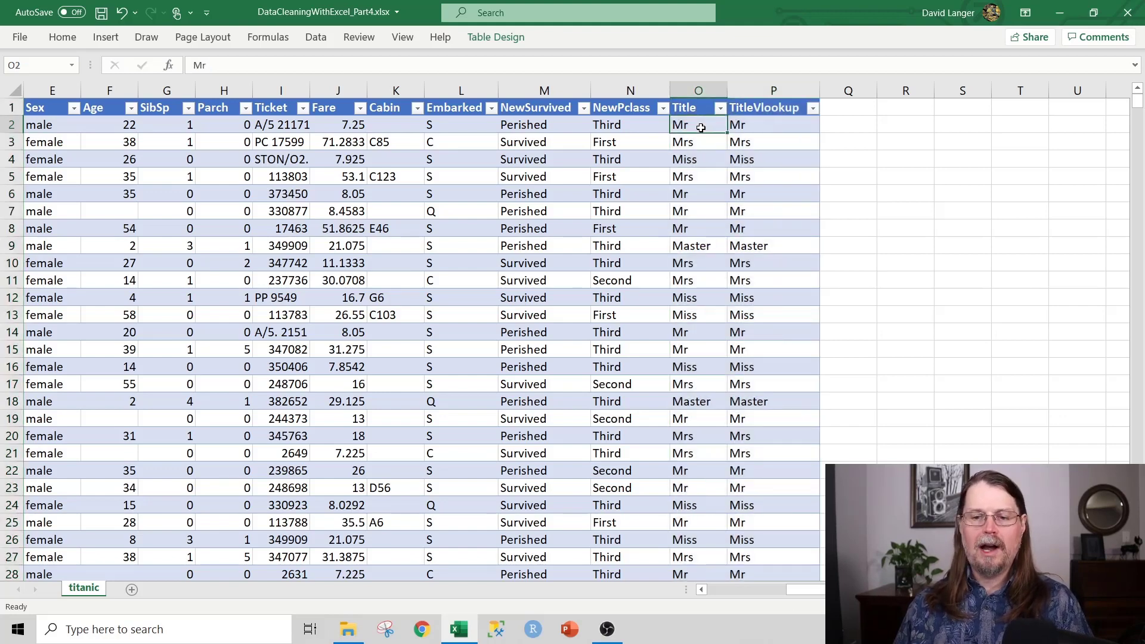
{"action": "left_click", "coordinate": [696, 146]}
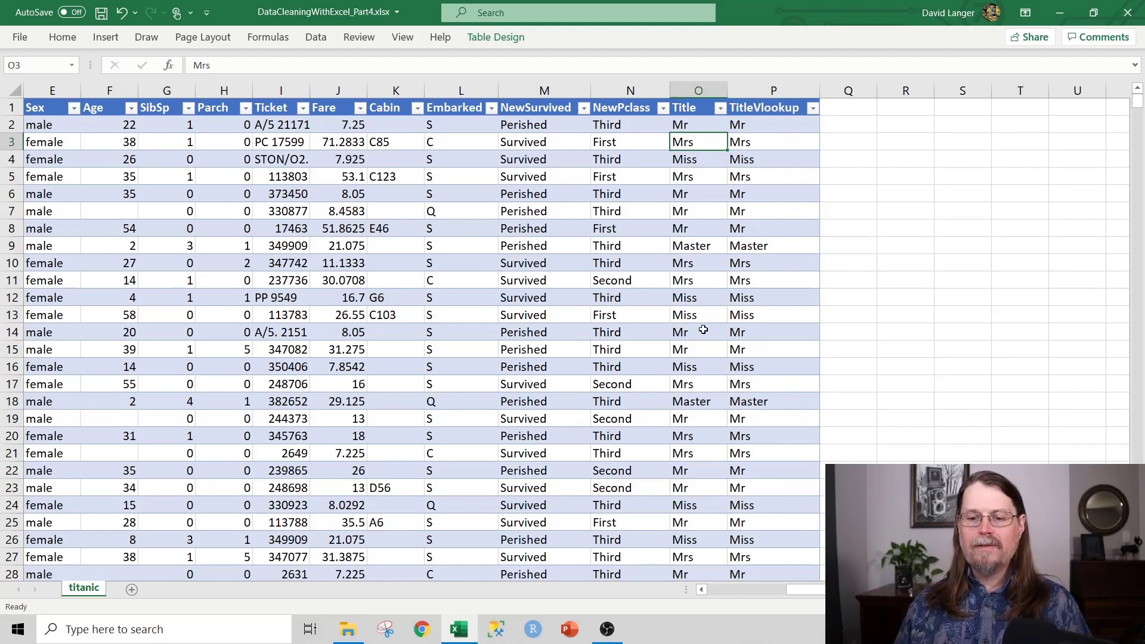
{"action": "scroll", "coordinate": [704, 330], "scroll_direction": "down", "scroll_amount": 4}
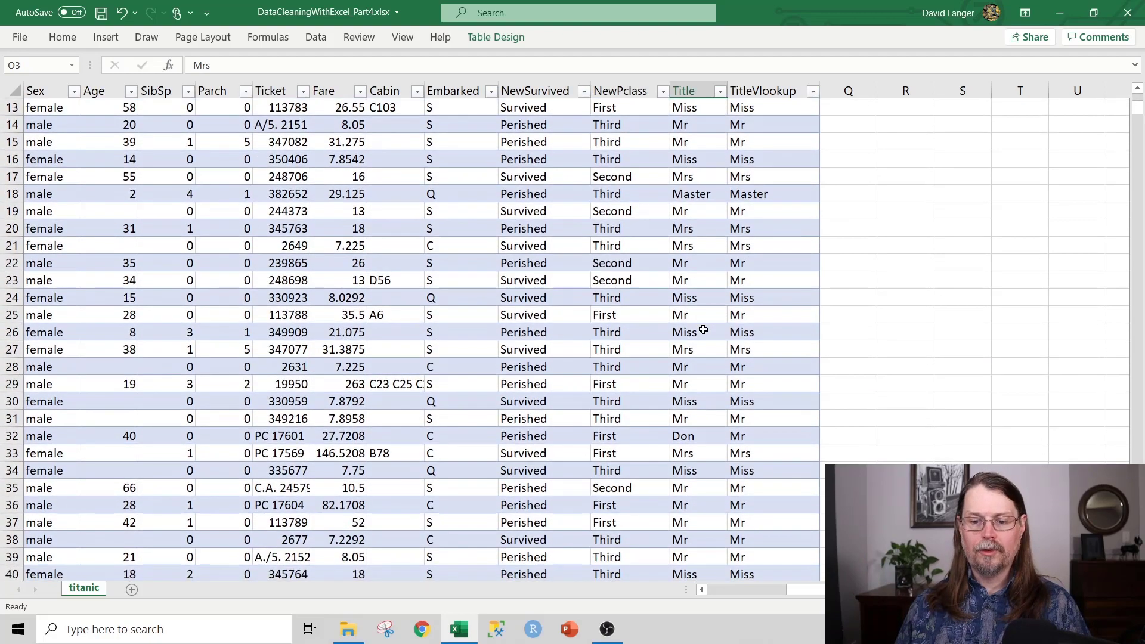
{"action": "left_click", "coordinate": [702, 434]}
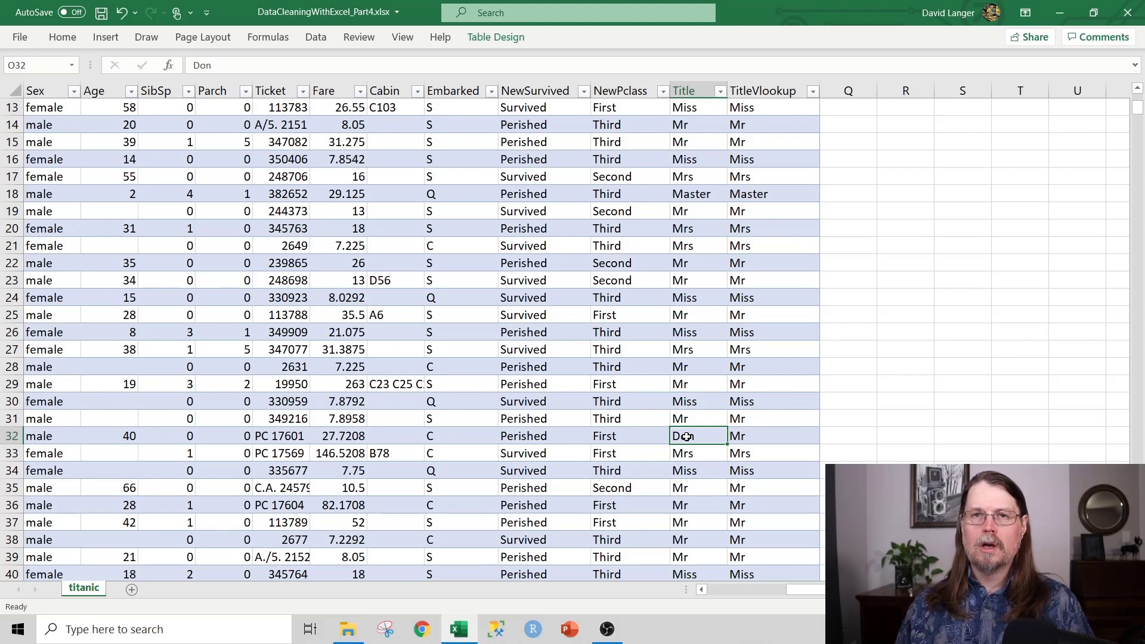
{"action": "left_click", "coordinate": [741, 437]}
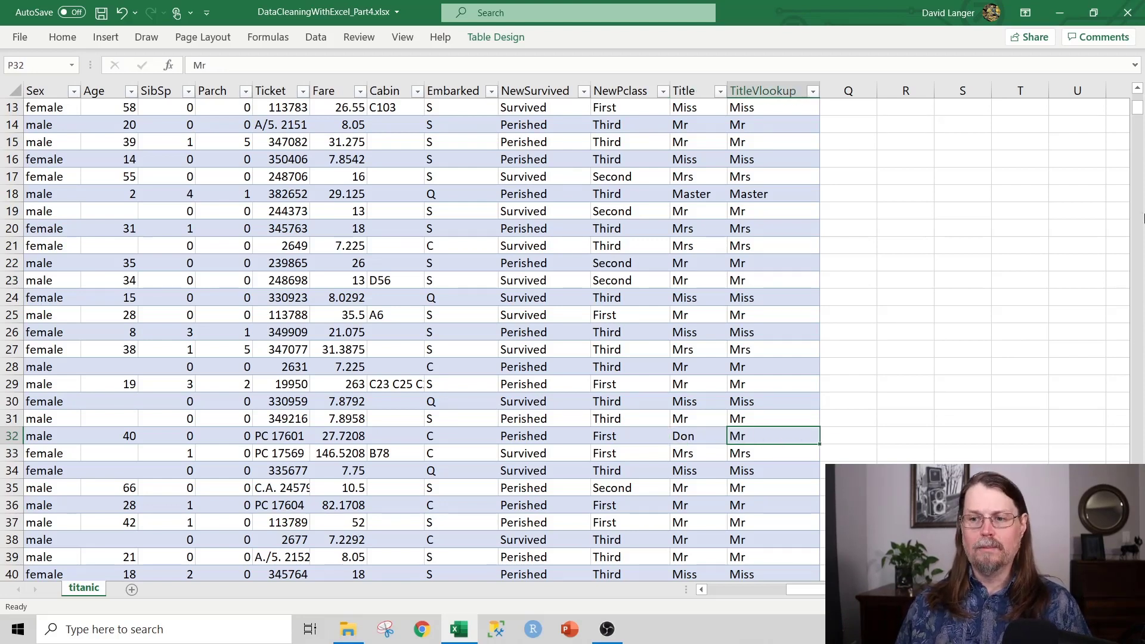
Filter the Sex column of the titanic table to show only female passengers.
{"action": "left_click_drag", "start_coordinate": [1138, 108], "coordinate": [1139, 94]}
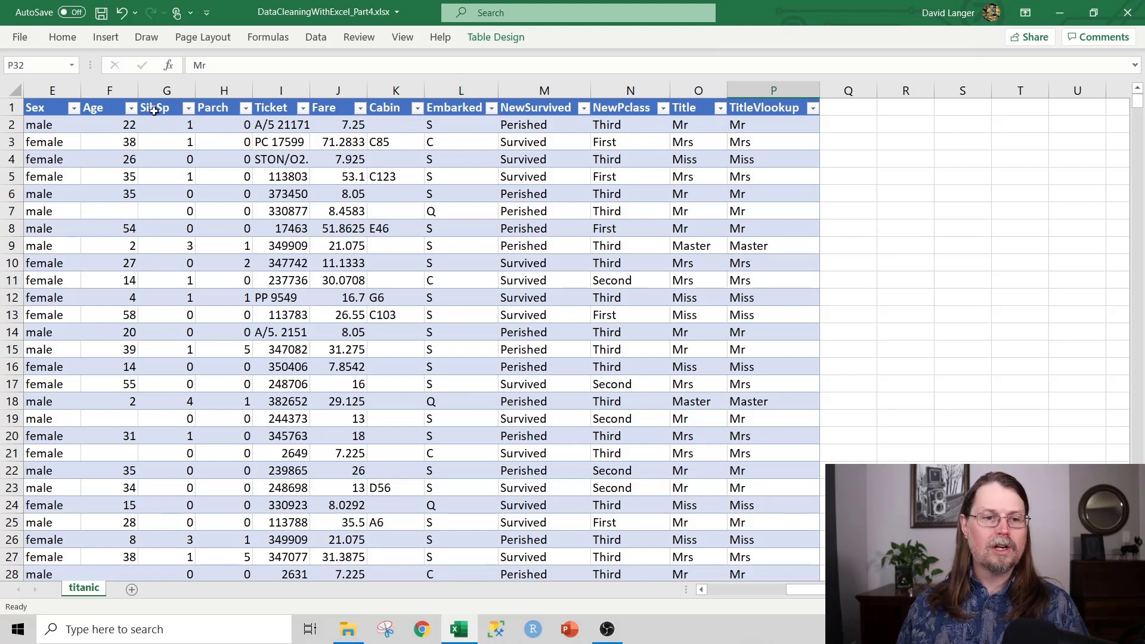
{"action": "left_click", "coordinate": [74, 111]}
{"action": "left_click", "coordinate": [41, 310]}
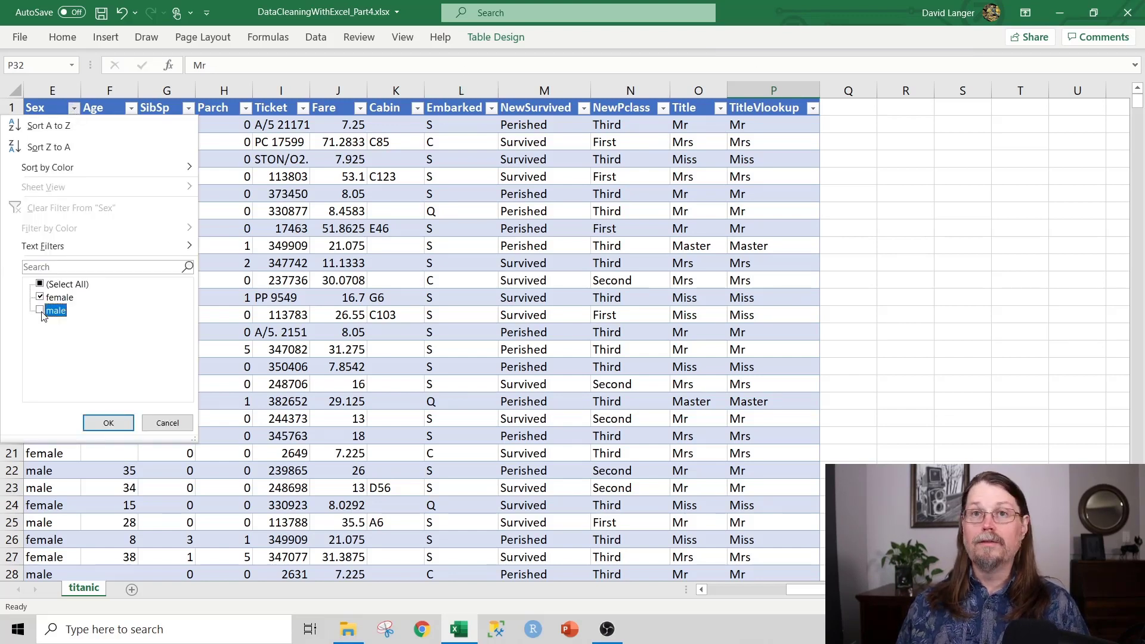
{"action": "left_click", "coordinate": [106, 424]}
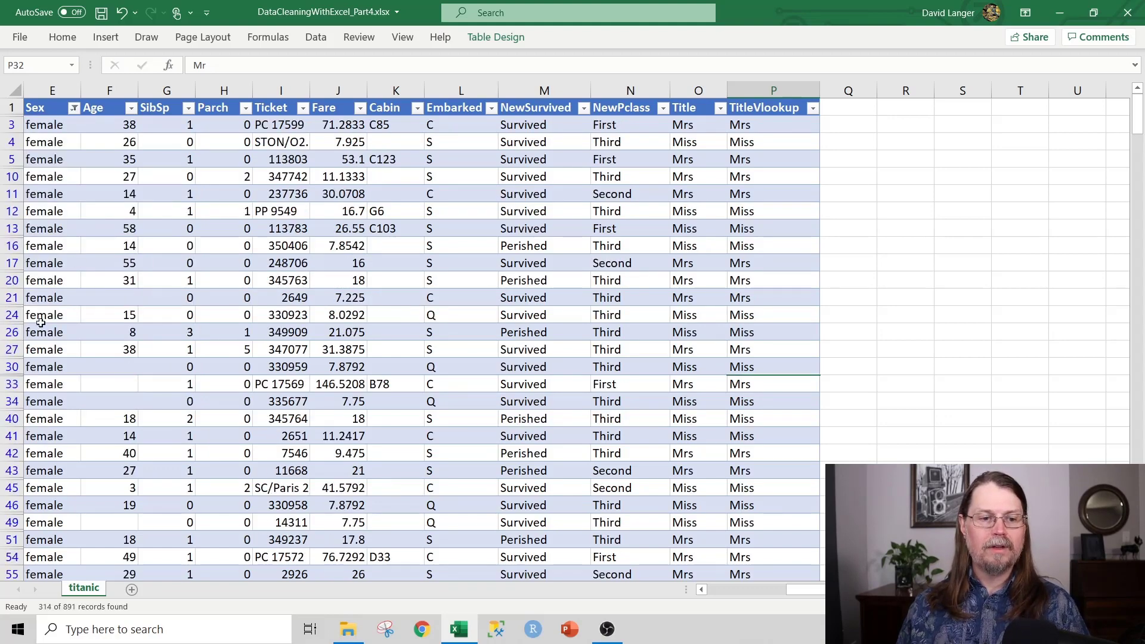
Filter the TitleVlookup column to show only the rows with the title Mr.
{"action": "left_click", "coordinate": [813, 109]}
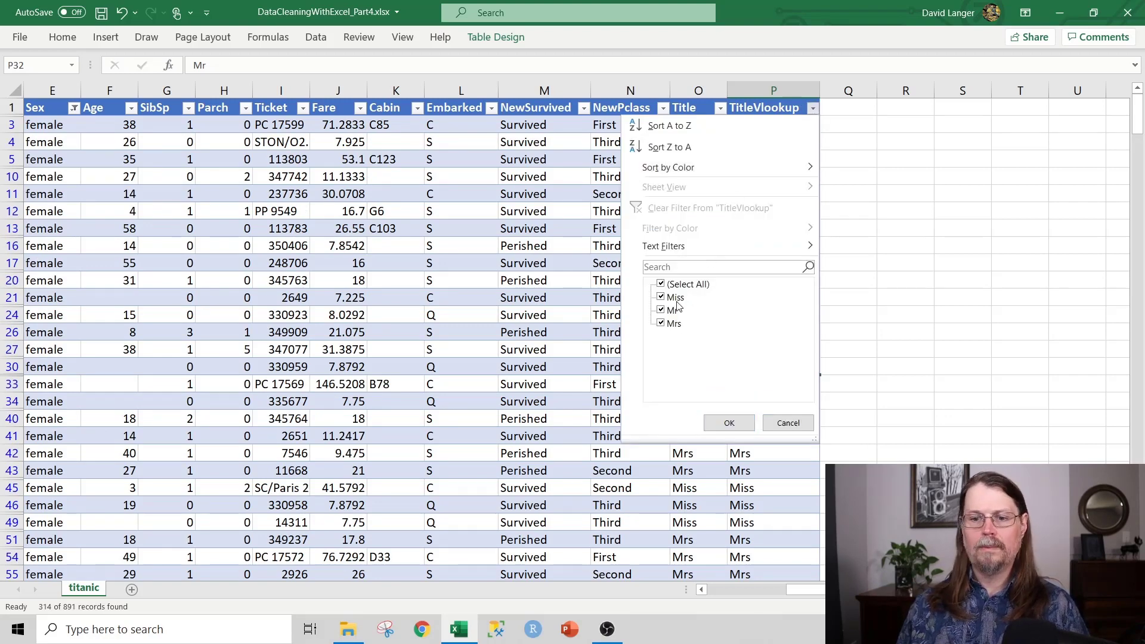
{"action": "left_click", "coordinate": [661, 325]}
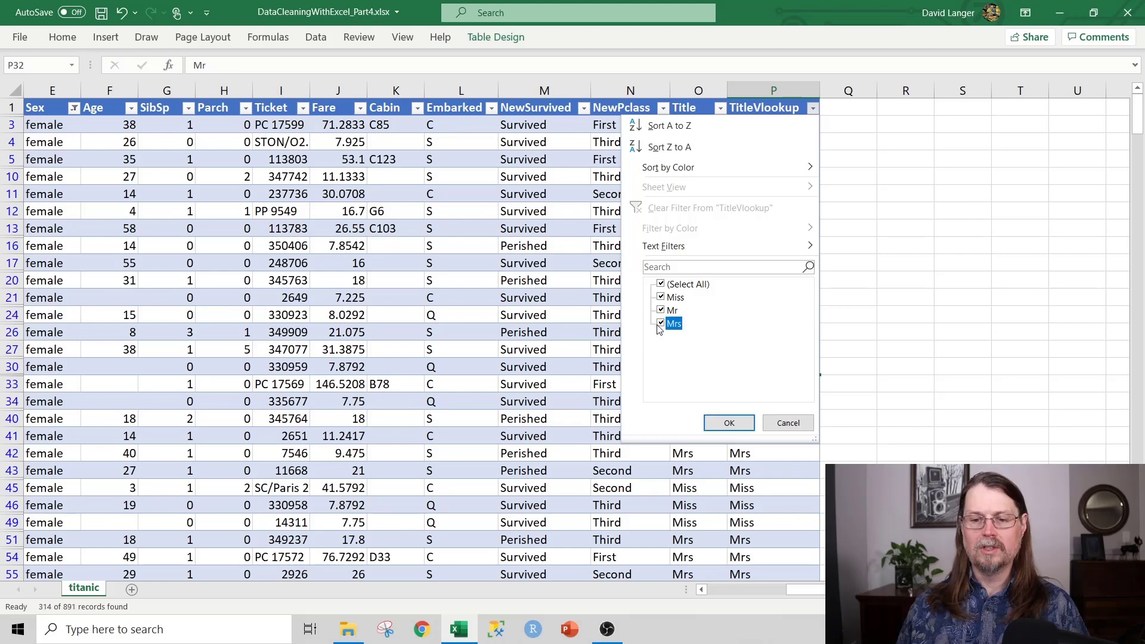
{"action": "left_click", "coordinate": [661, 323]}
{"action": "left_click", "coordinate": [661, 297]}
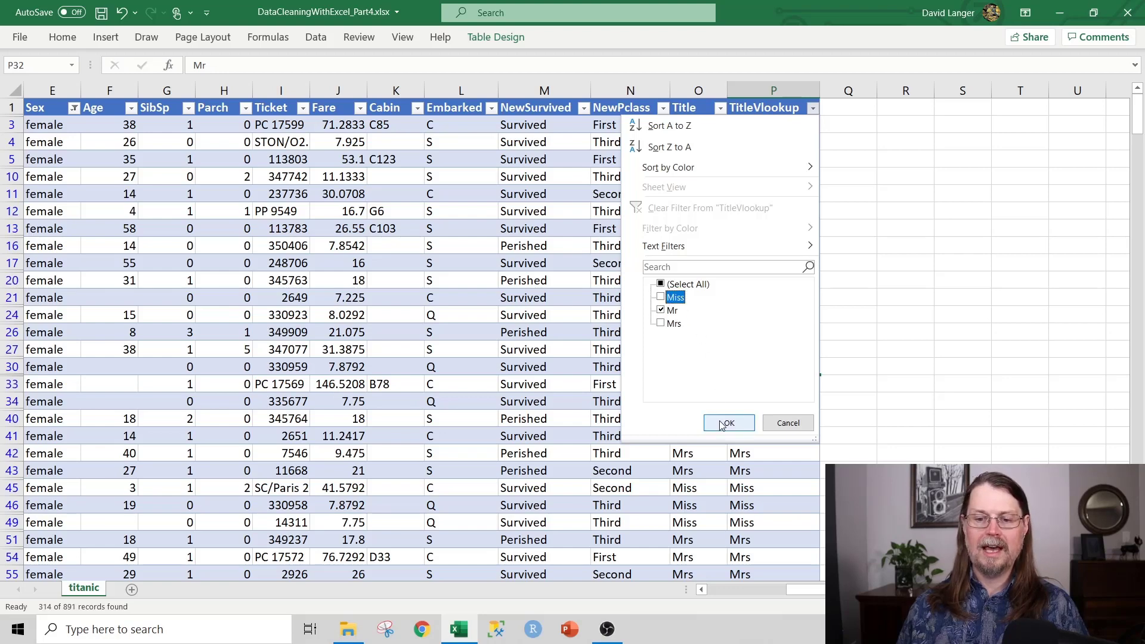
{"action": "left_click", "coordinate": [724, 424]}
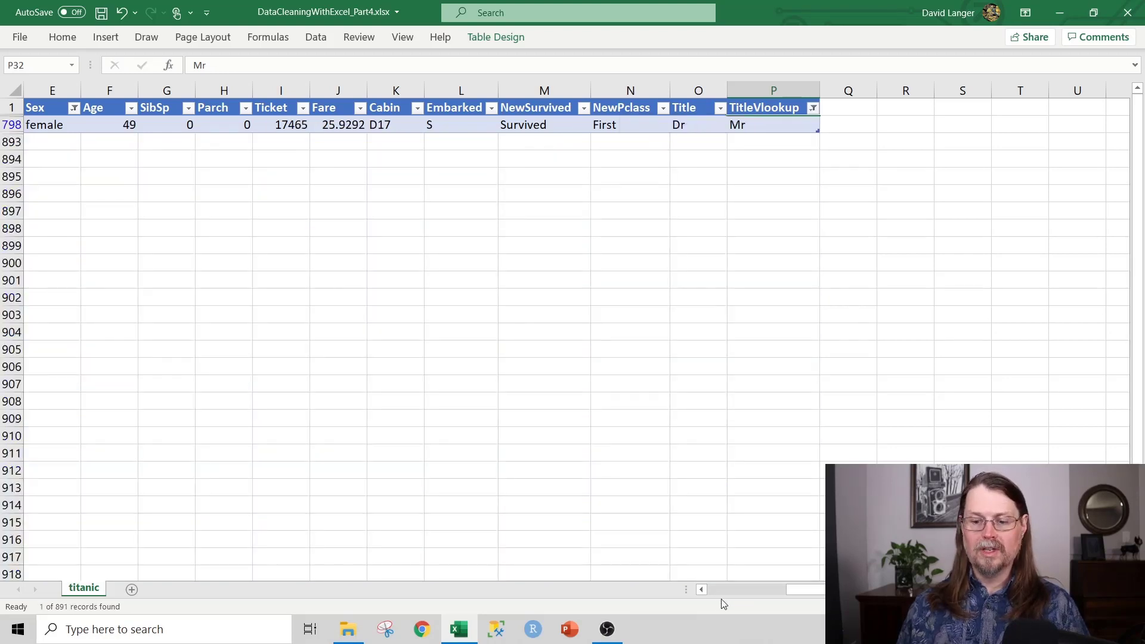
Check the name in the filtered passenger record and change its TitleVlookup value to Mrs.
{"action": "left_click", "coordinate": [703, 589]}
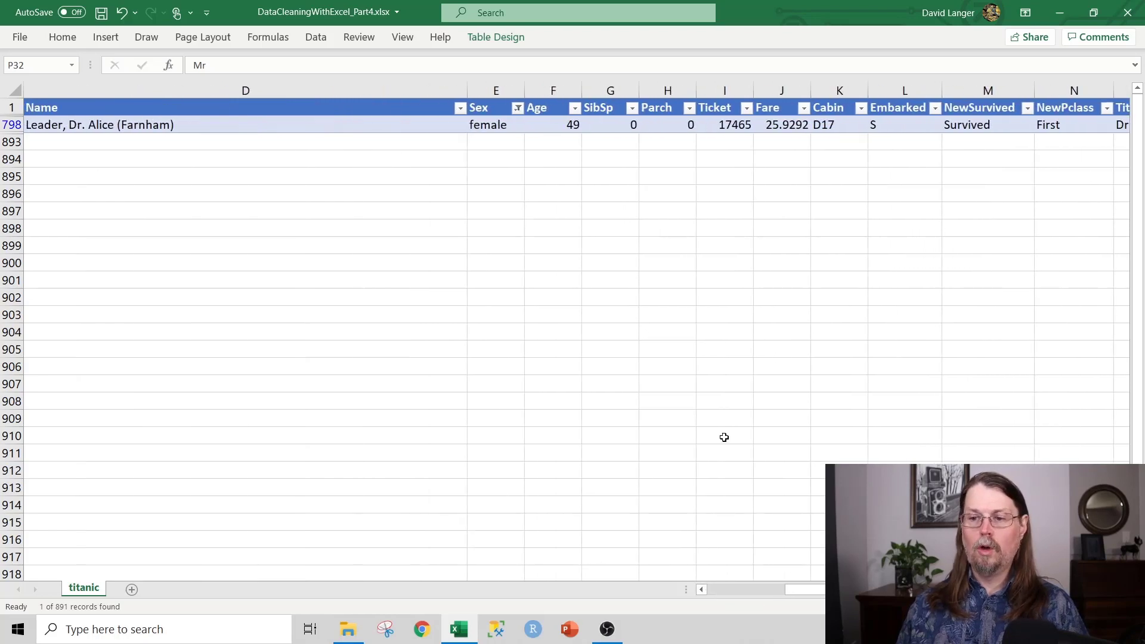
{"action": "left_click", "coordinate": [191, 126]}
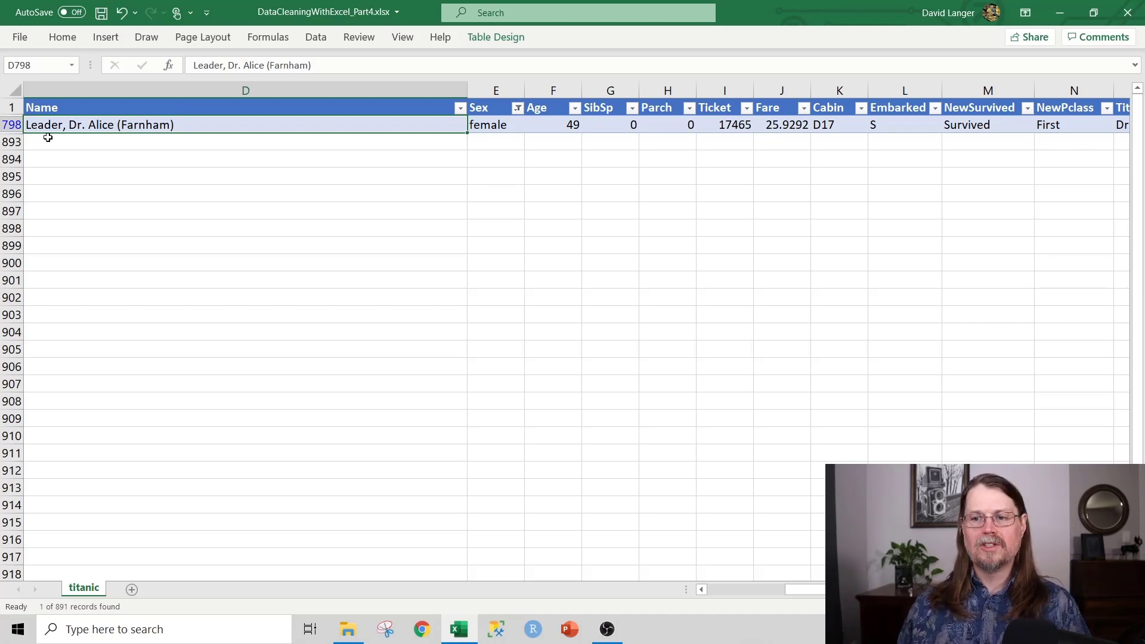
{"action": "left_click_drag", "start_coordinate": [836, 590], "coordinate": [837, 589]}
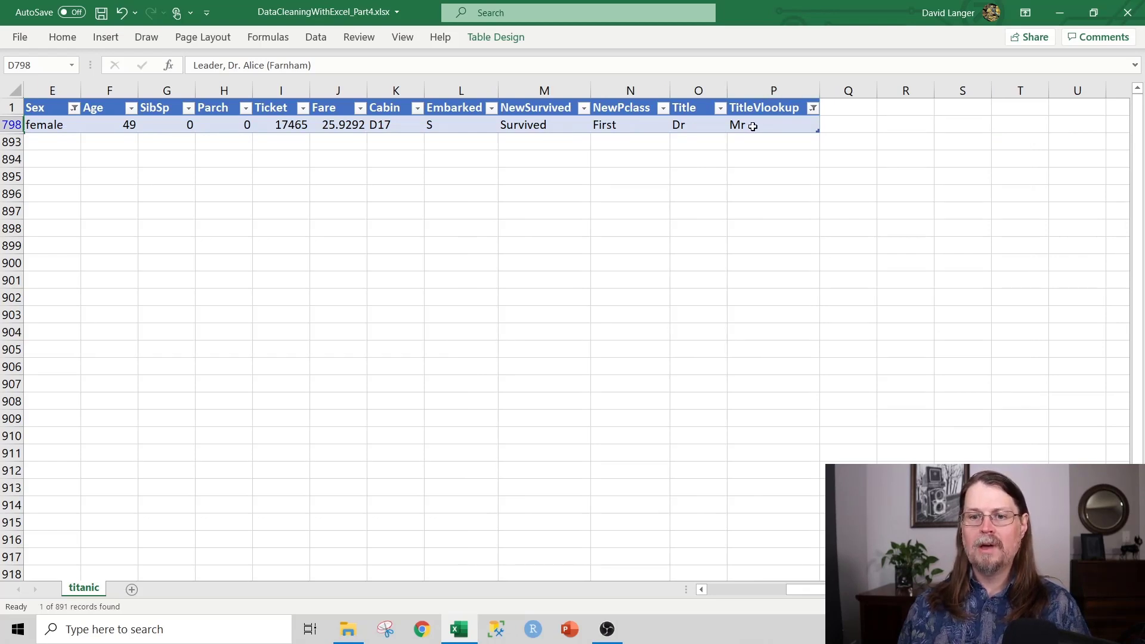
{"action": "double_click", "coordinate": [757, 126]}
{"action": "type", "text": "s"}
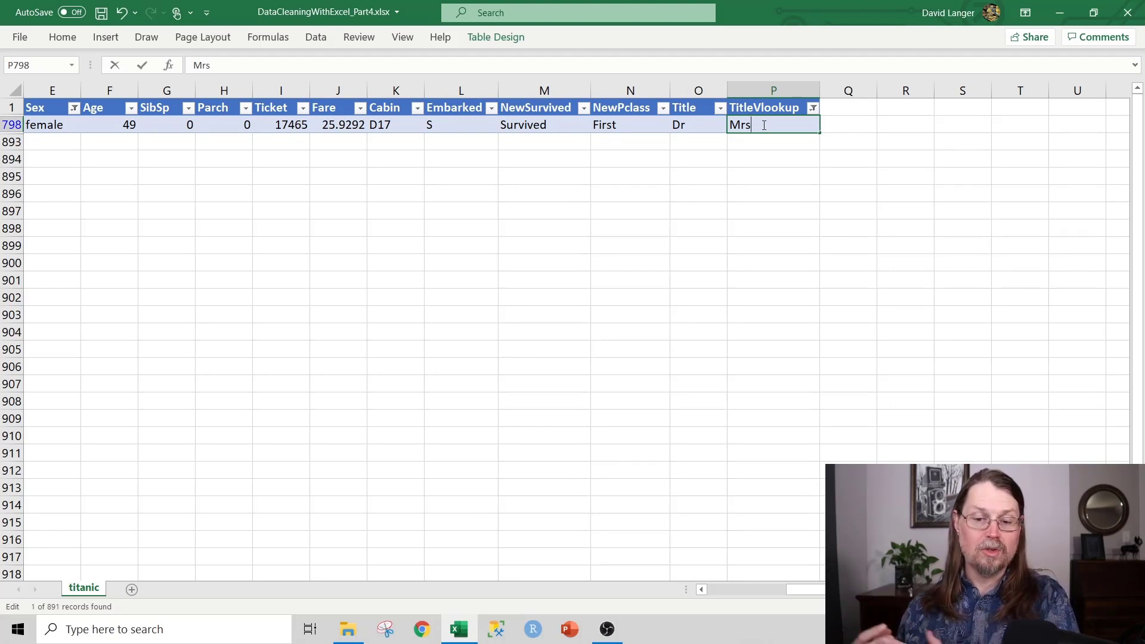
{"action": "key", "text": "Return"}
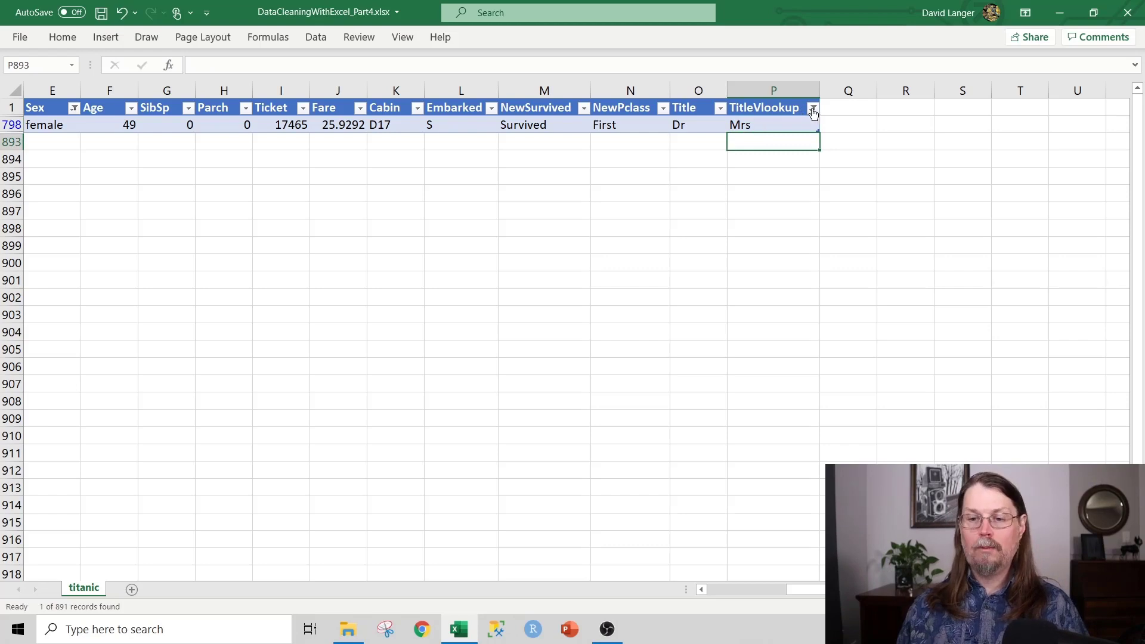
Clear the filters from the TitleVlookup and Sex columns to restore all passenger rows.
{"action": "left_click", "coordinate": [814, 109]}
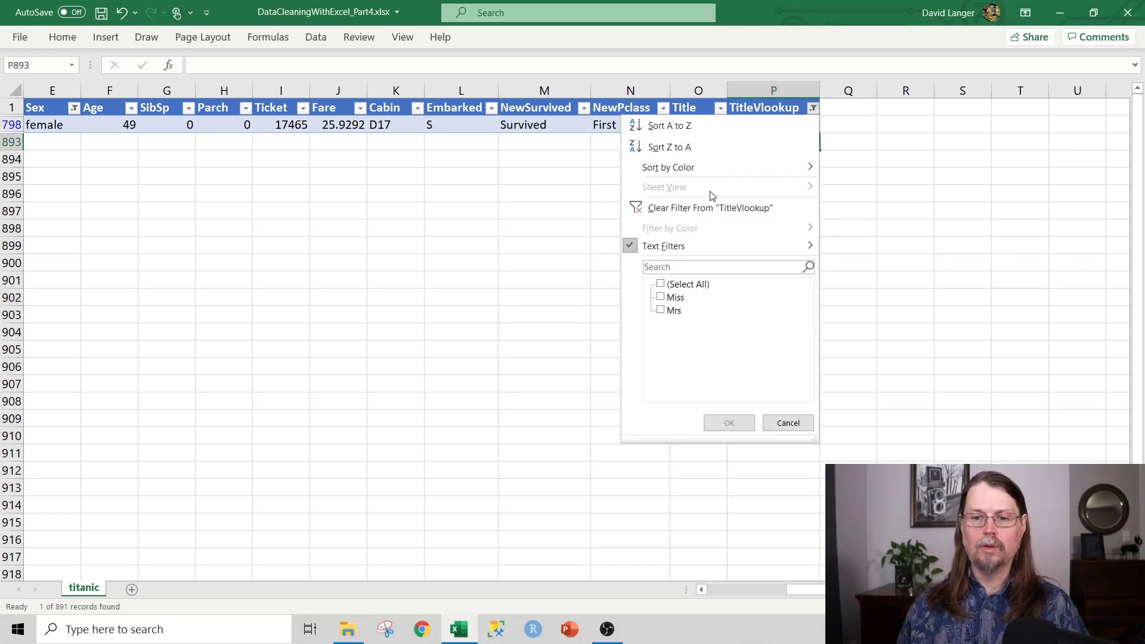
{"action": "left_click", "coordinate": [710, 207]}
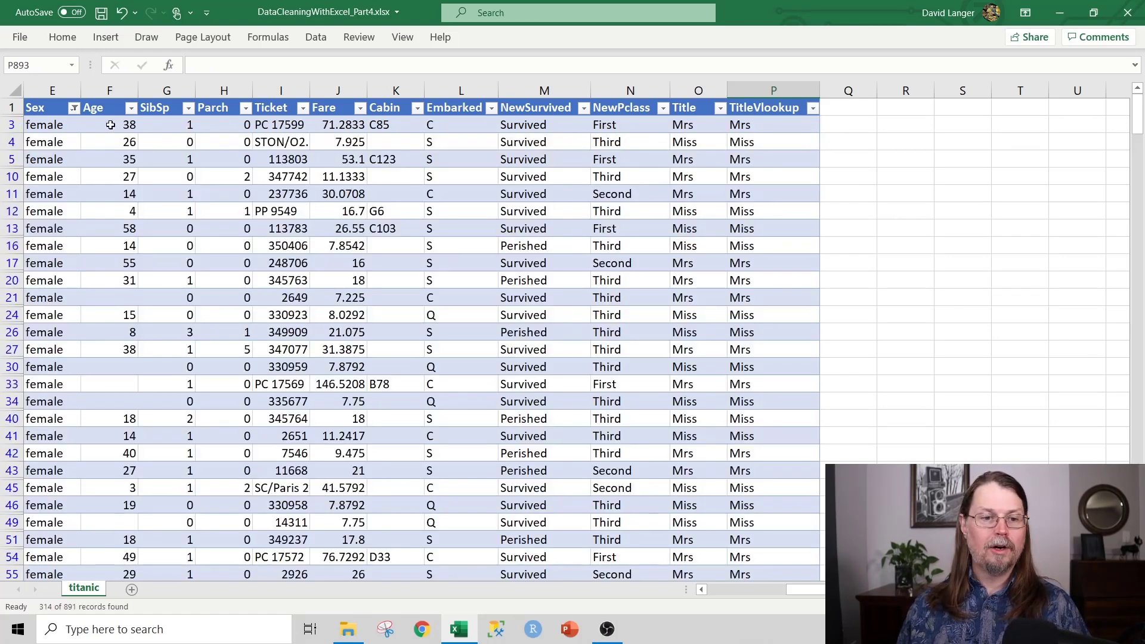
{"action": "left_click", "coordinate": [74, 108]}
{"action": "left_click", "coordinate": [98, 208]}
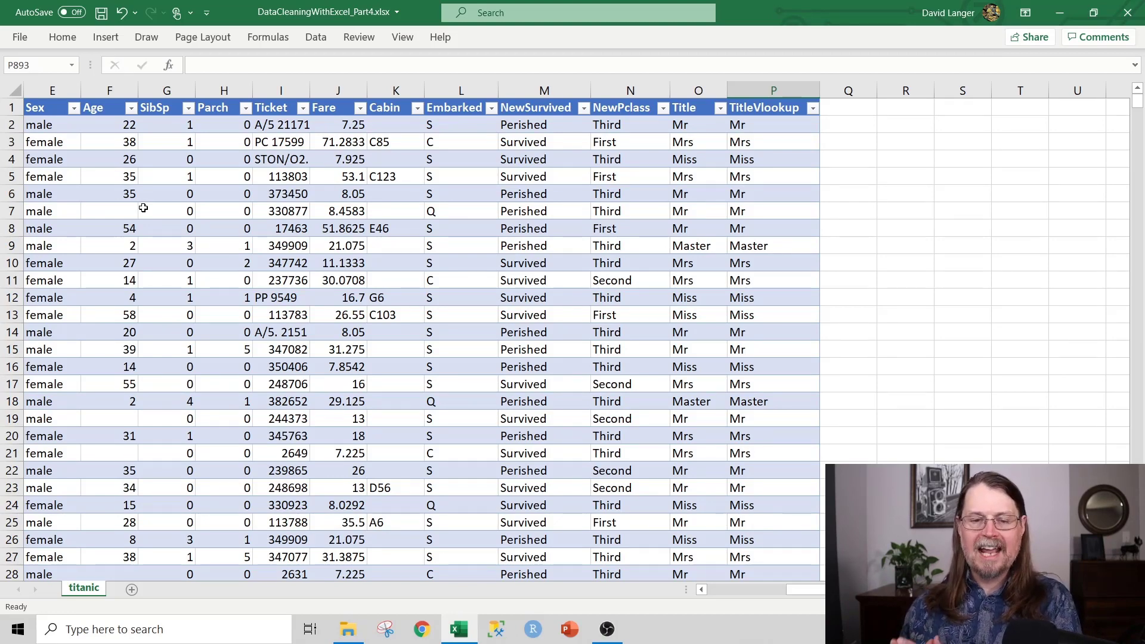
Examine the Ticket column, comparing the entries with letter prefixes with the purely numeric ones.
{"action": "left_click", "coordinate": [277, 112]}
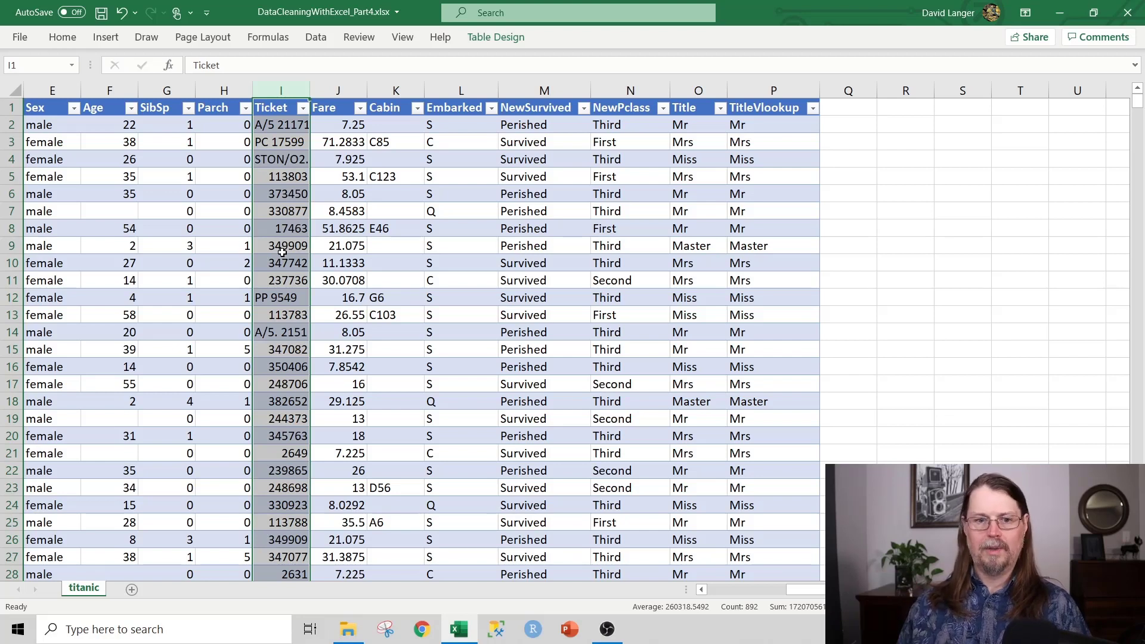
{"action": "left_click", "coordinate": [277, 159]}
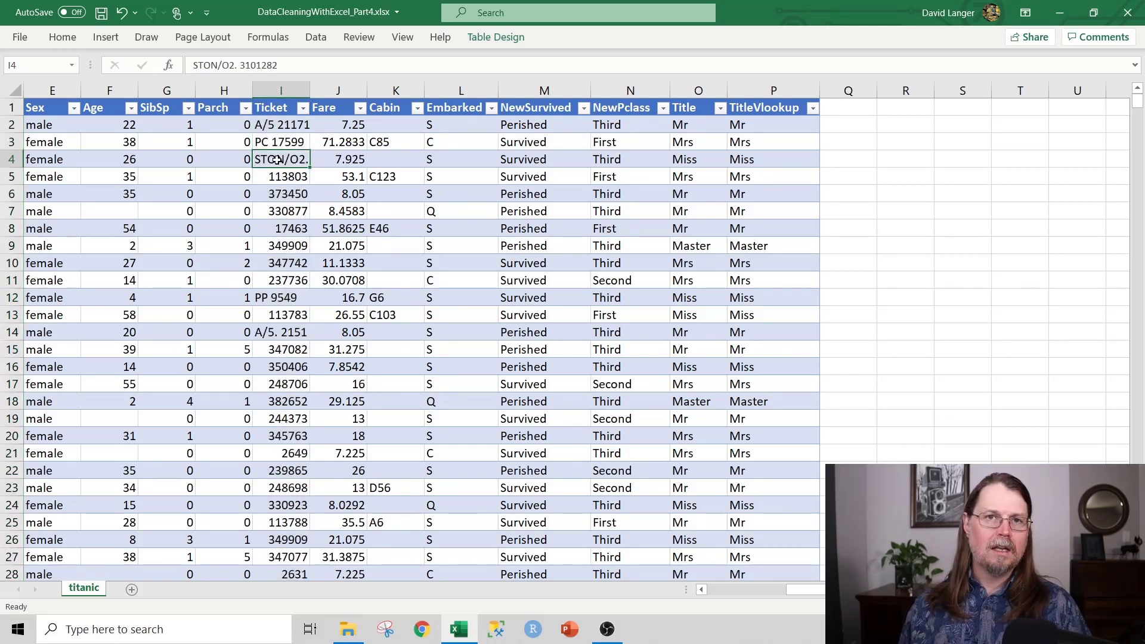
{"action": "left_click", "coordinate": [280, 143]}
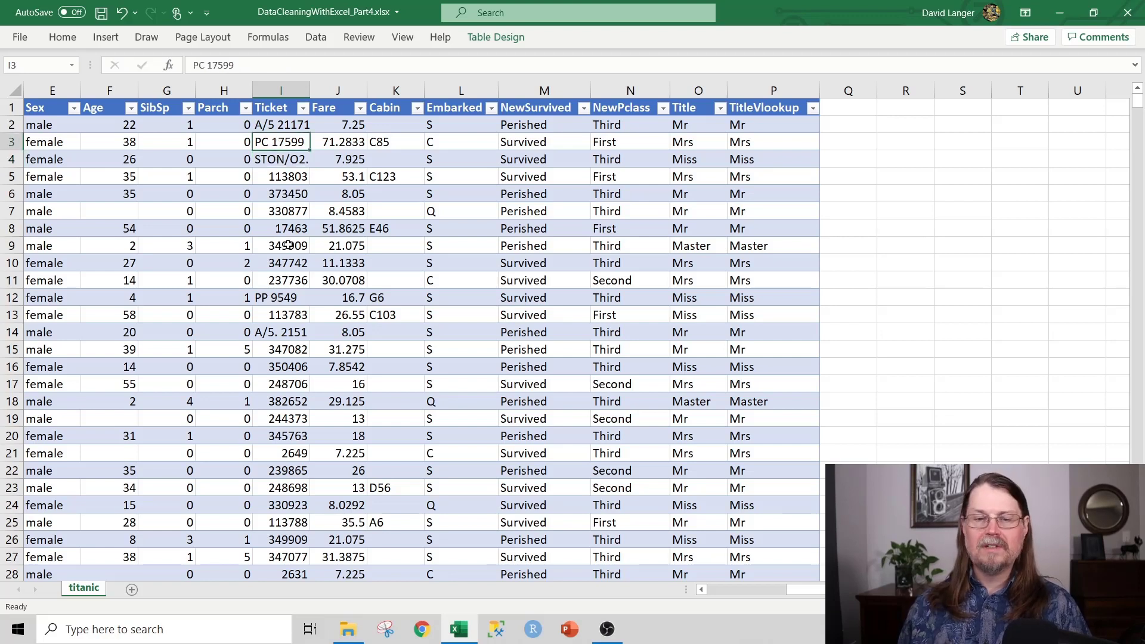
{"action": "left_click", "coordinate": [278, 126]}
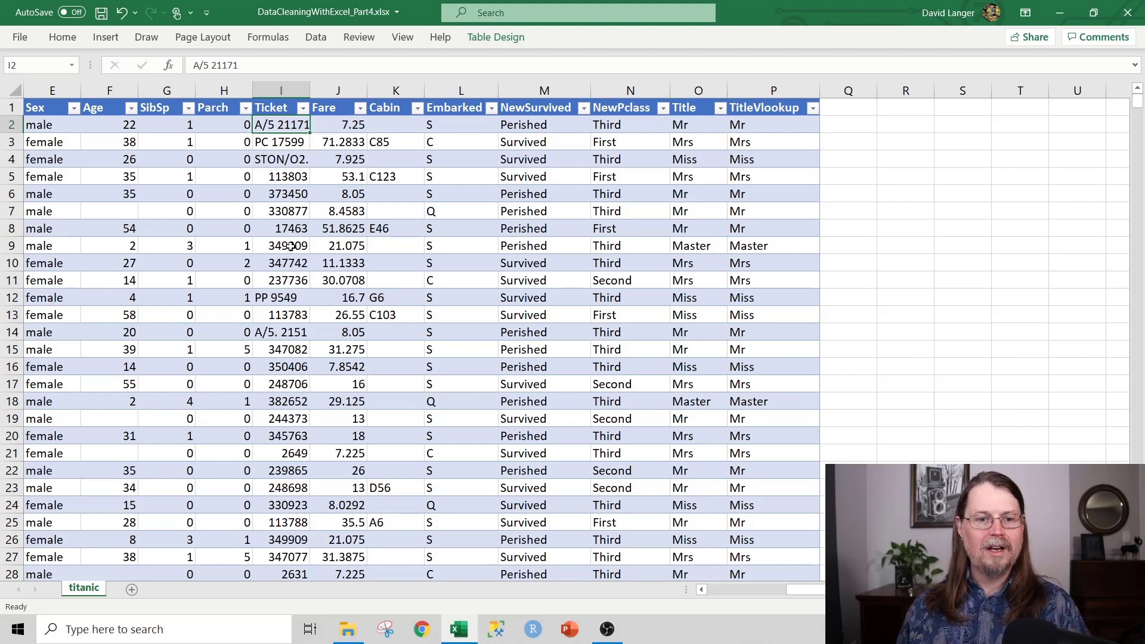
{"action": "left_click", "coordinate": [291, 230]}
{"action": "left_click", "coordinate": [289, 246]}
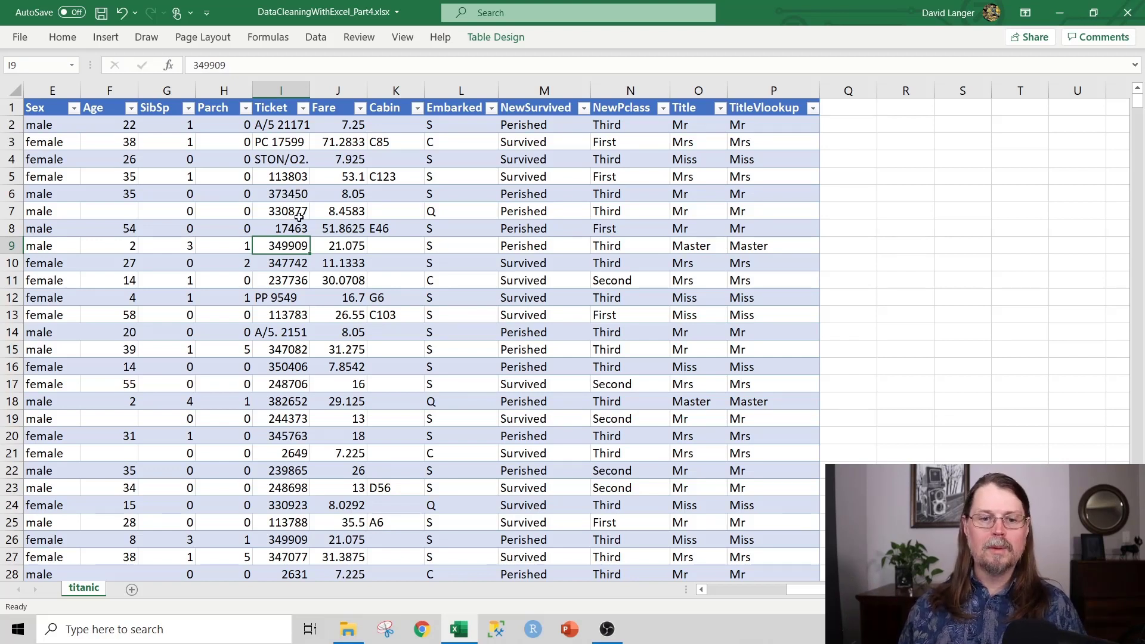
Create a PivotTable from the titanic table on a new worksheet.
{"action": "left_click", "coordinate": [106, 38]}
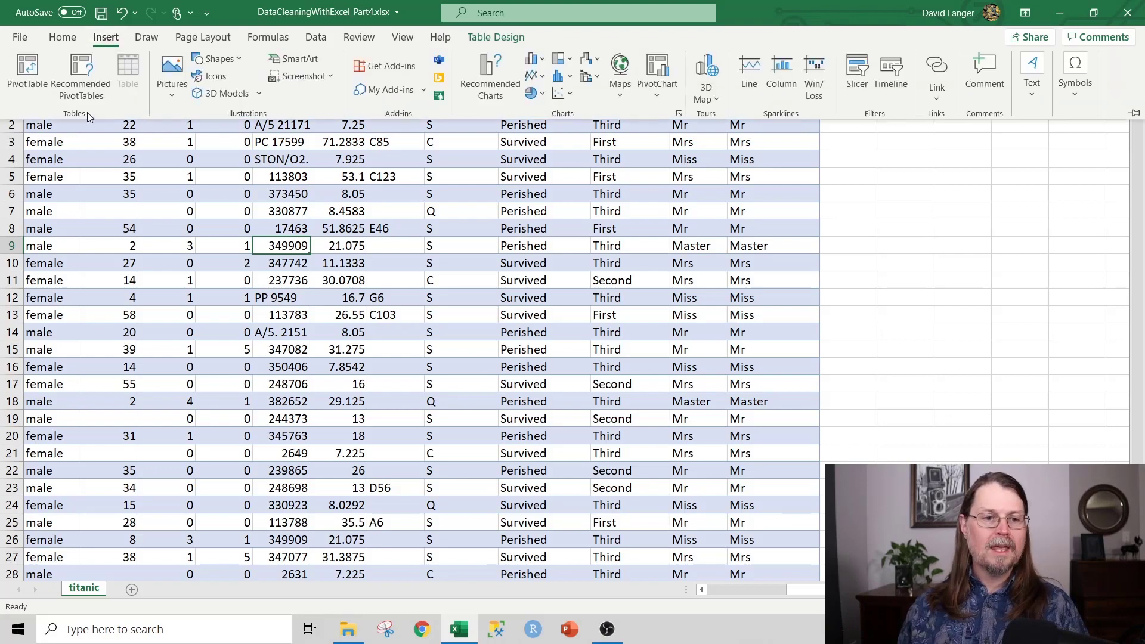
{"action": "left_click", "coordinate": [28, 72]}
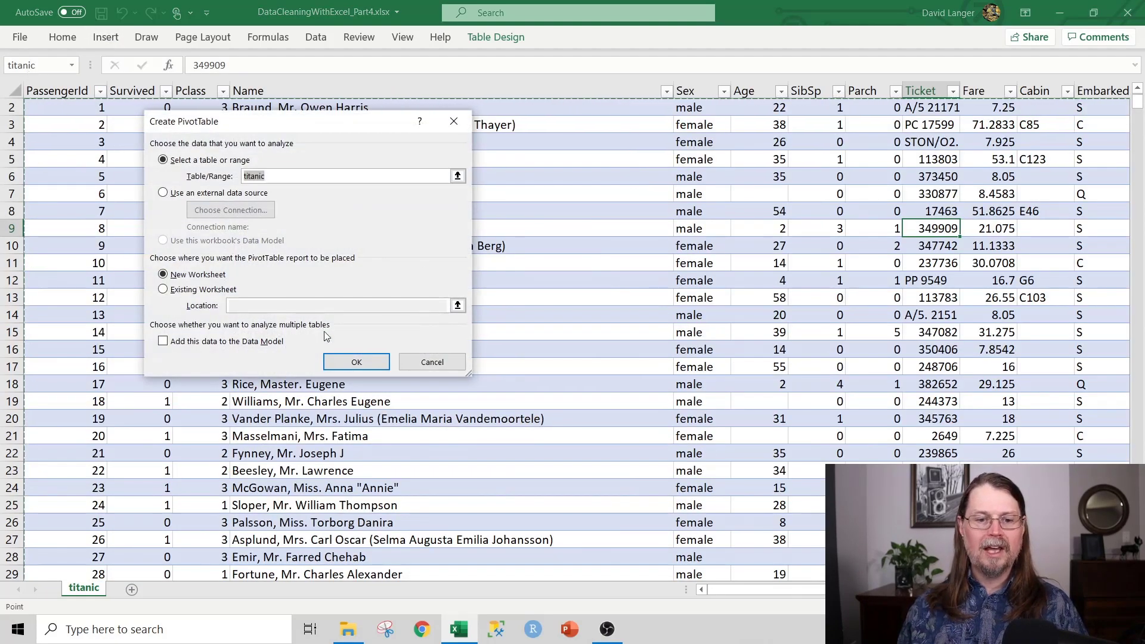
{"action": "left_click", "coordinate": [350, 364]}
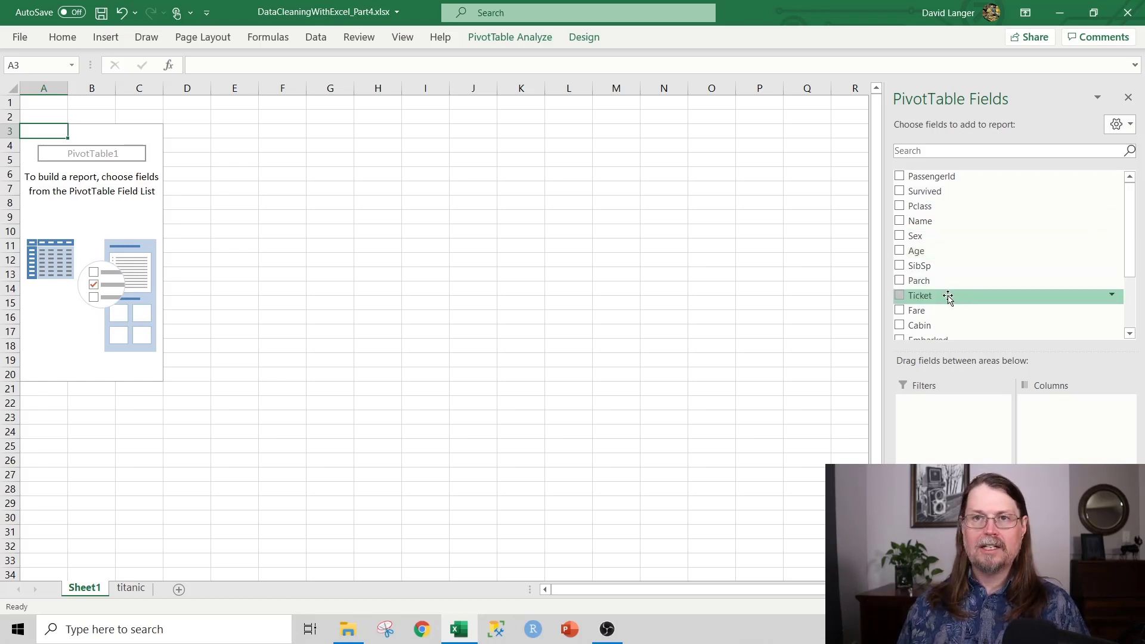
Add the Ticket field to the PivotTable as both row labels and a count of tickets.
{"action": "left_click_drag", "start_coordinate": [921, 295], "coordinate": [954, 525]}
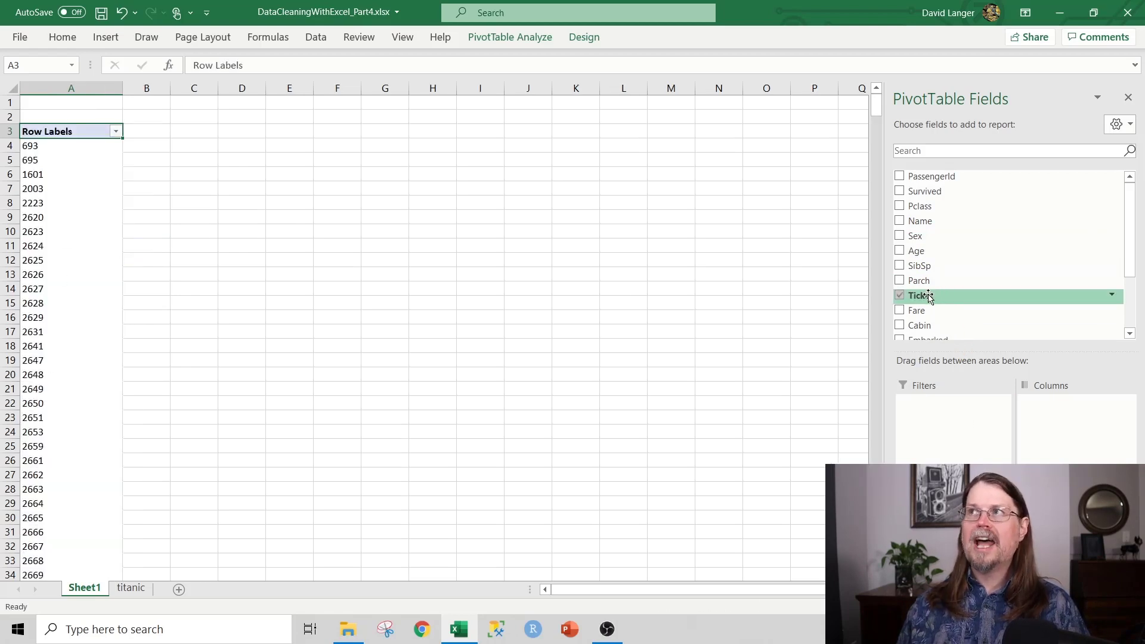
{"action": "left_click_drag", "start_coordinate": [928, 296], "coordinate": [1061, 528]}
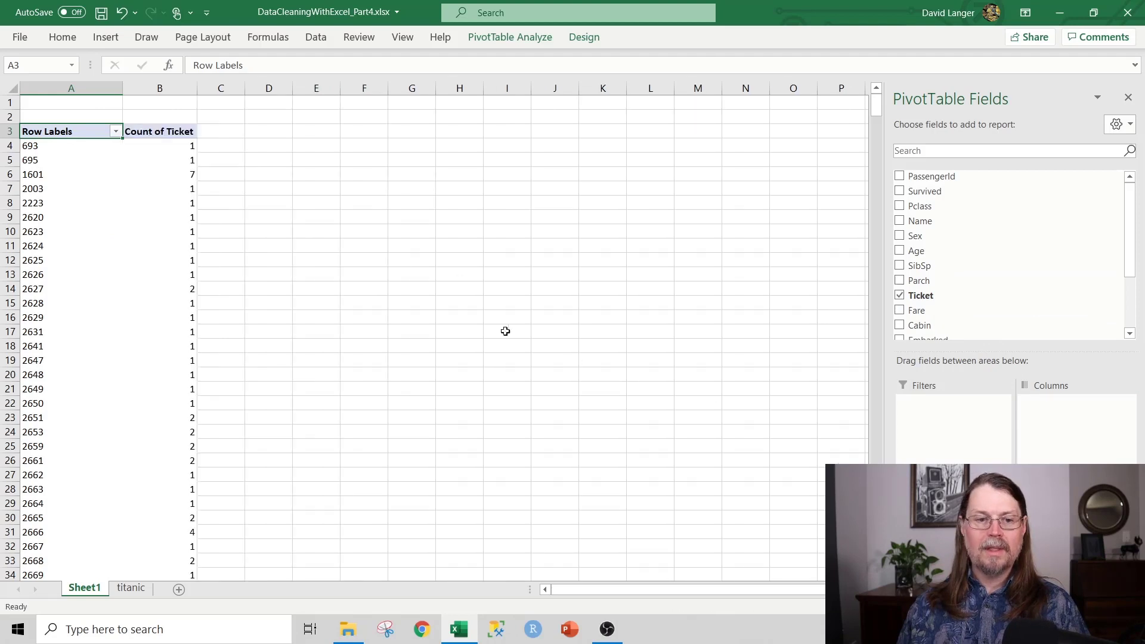
Examine the count per ticket in the PivotTable, highlighting the rows for tickets 1601 and 2651.
{"action": "mouse_move", "coordinate": [189, 175]}
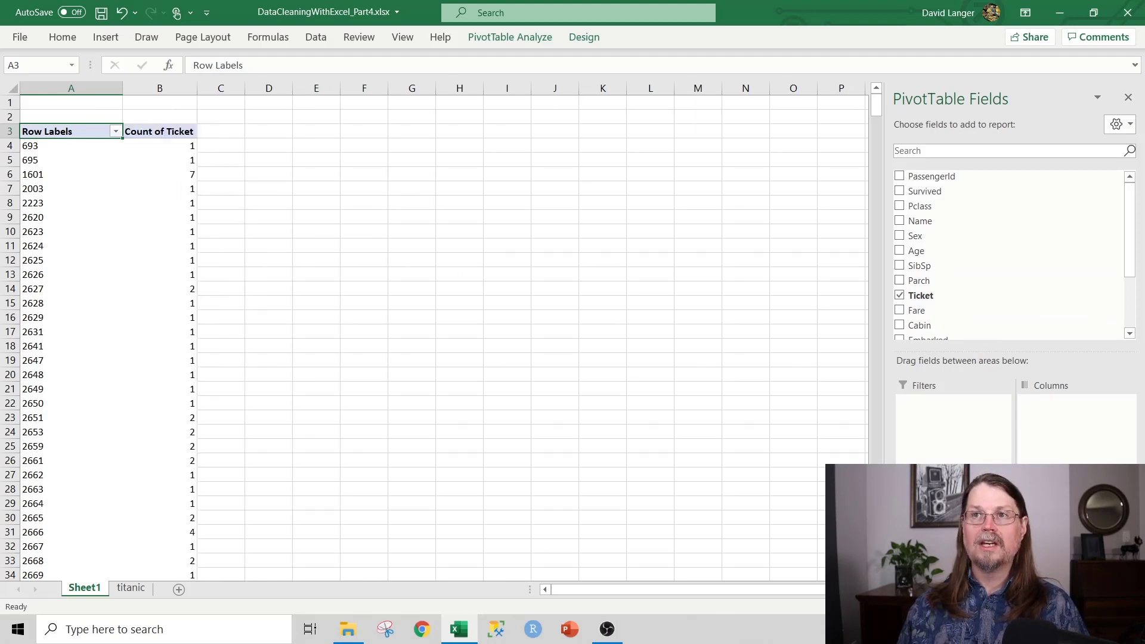
{"action": "scroll", "coordinate": [599, 350], "scroll_direction": "up", "scroll_amount": 2, "text": "ctrl"}
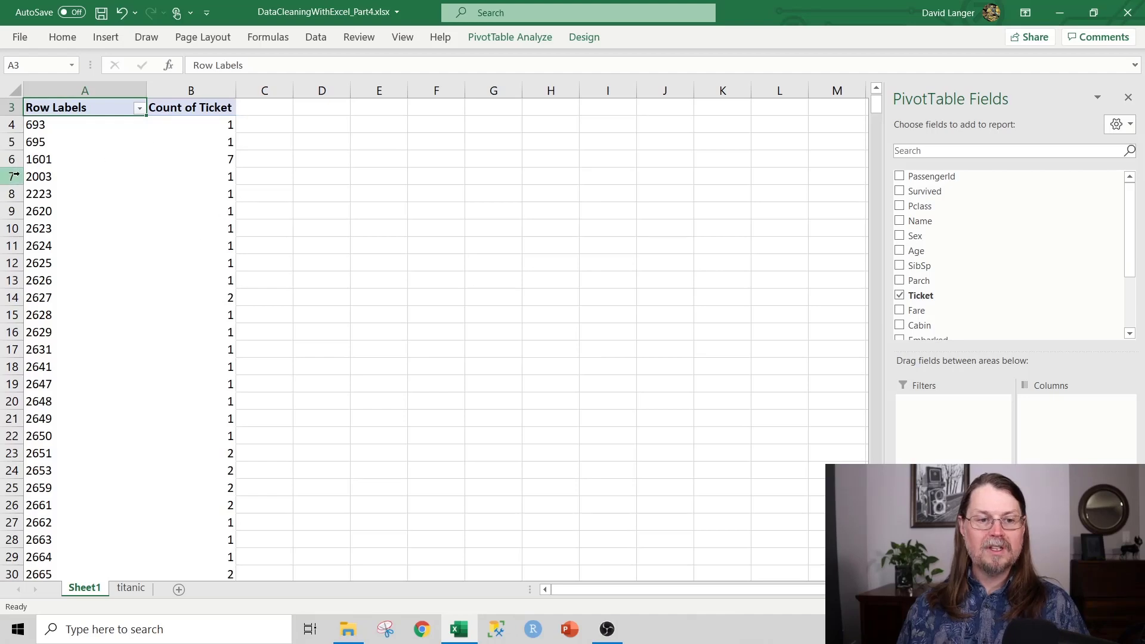
{"action": "left_click", "coordinate": [8, 160]}
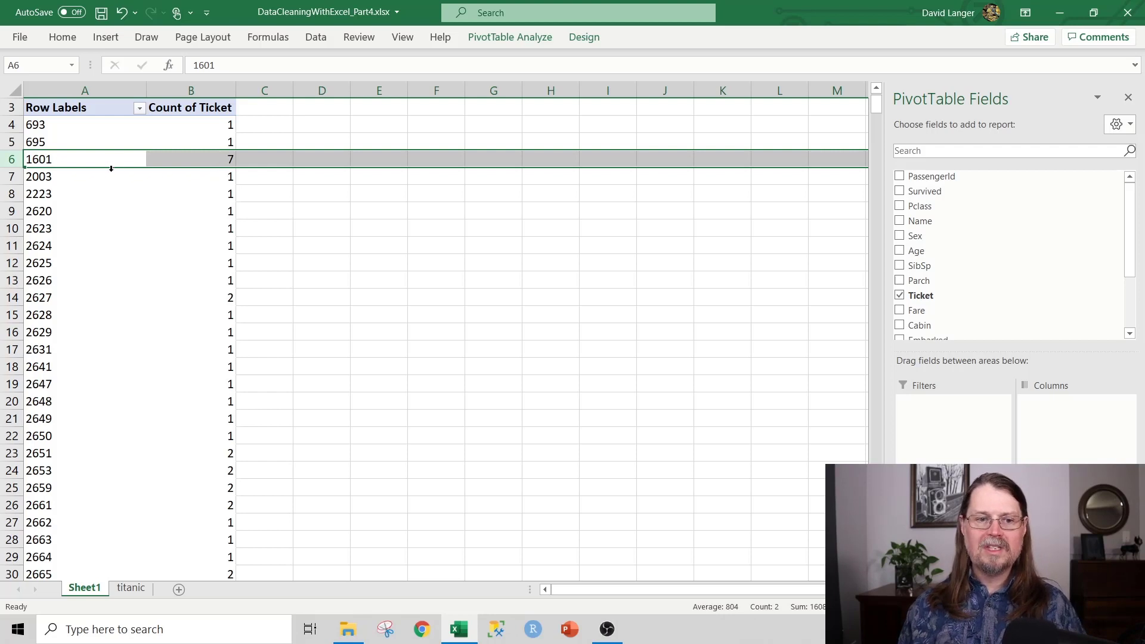
{"action": "mouse_move", "coordinate": [215, 159]}
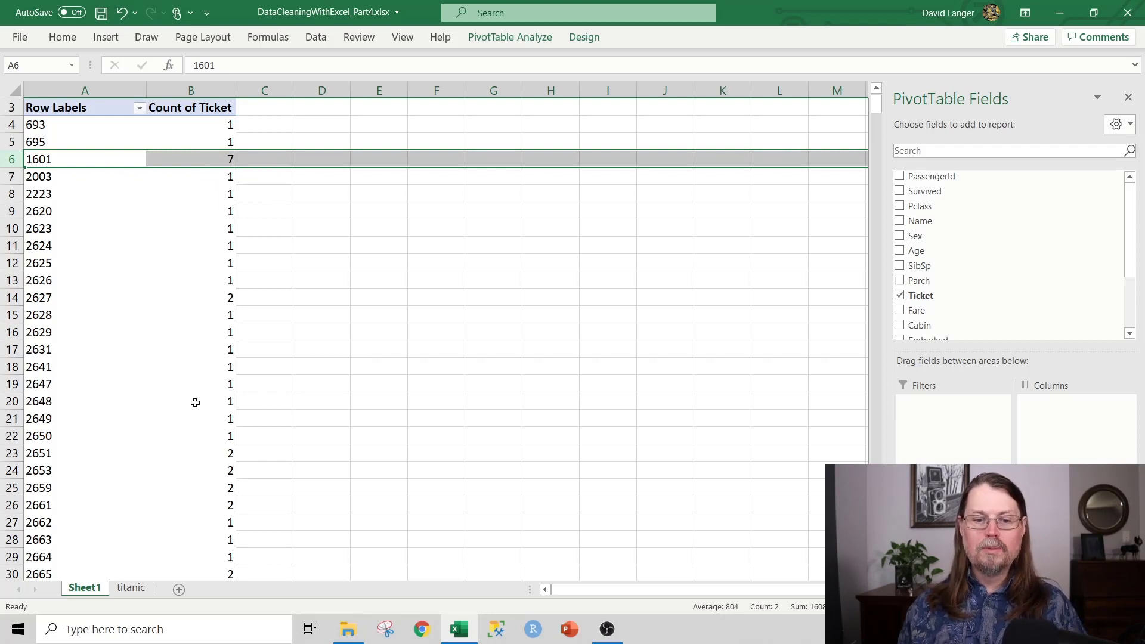
{"action": "left_click", "coordinate": [5, 454]}
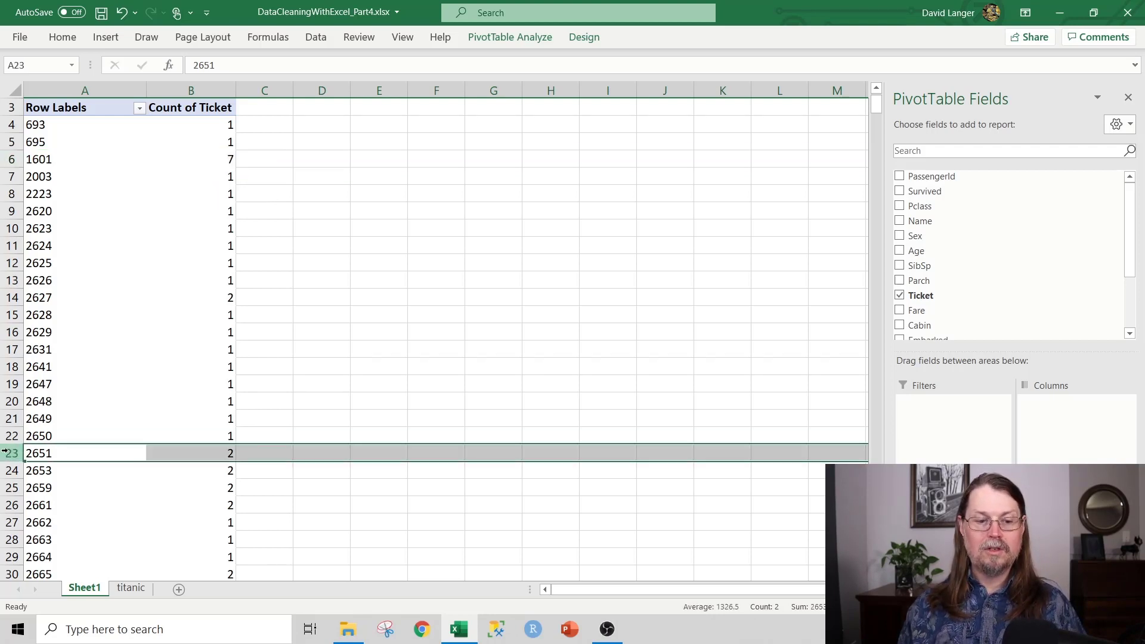
Sort the PivotTable's tickets in descending order by Count of Ticket.
{"action": "mouse_move", "coordinate": [213, 455]}
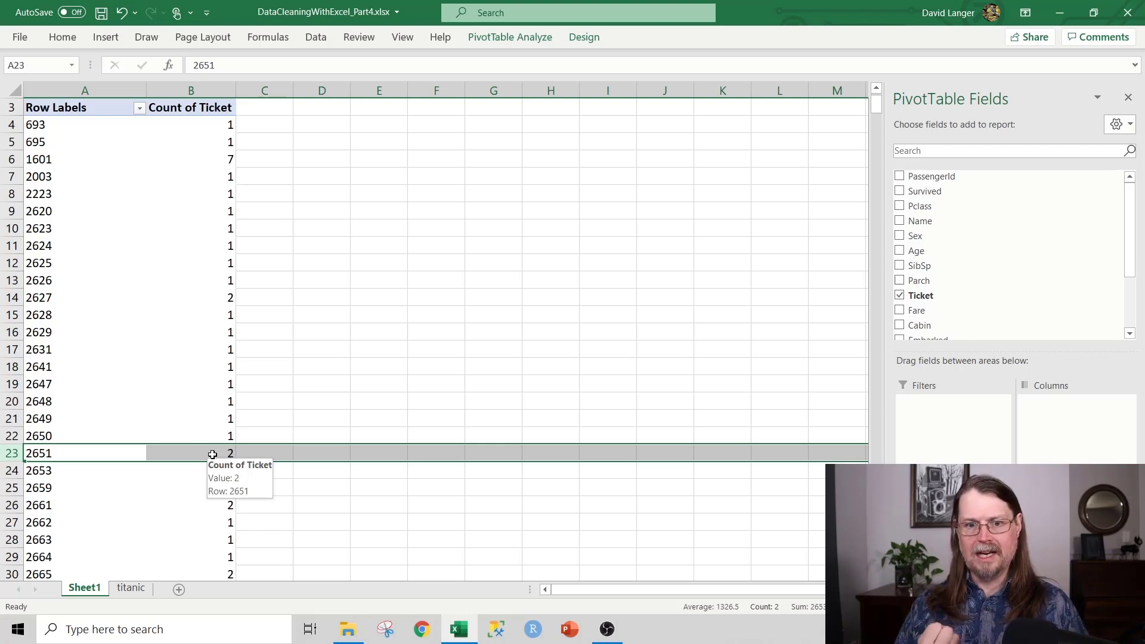
{"action": "left_click", "coordinate": [141, 108]}
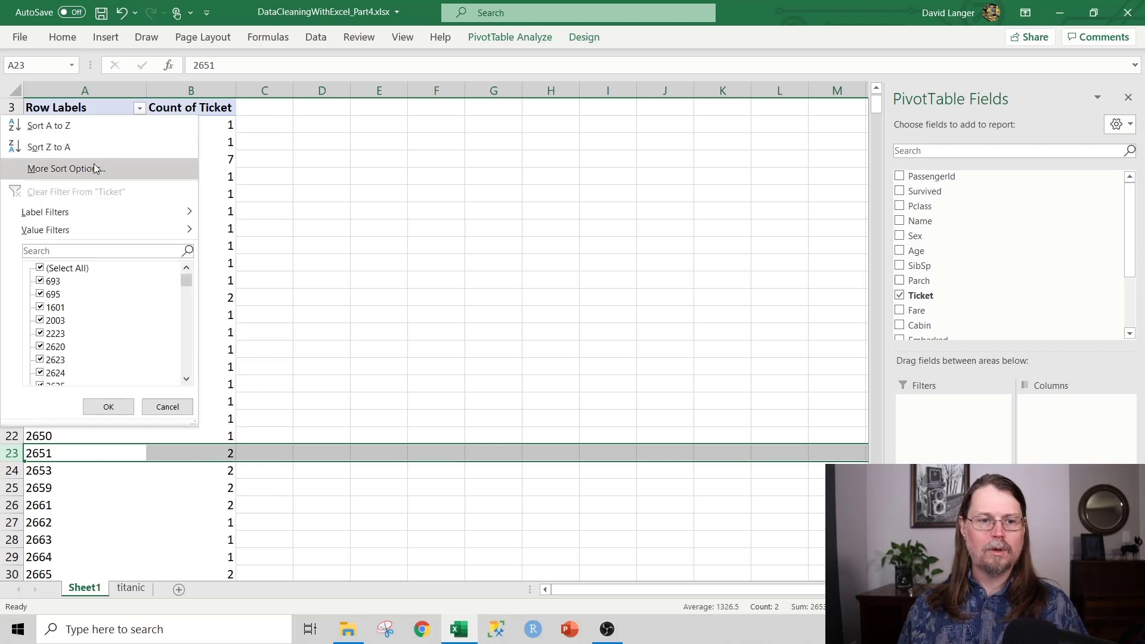
{"action": "left_click", "coordinate": [92, 166]}
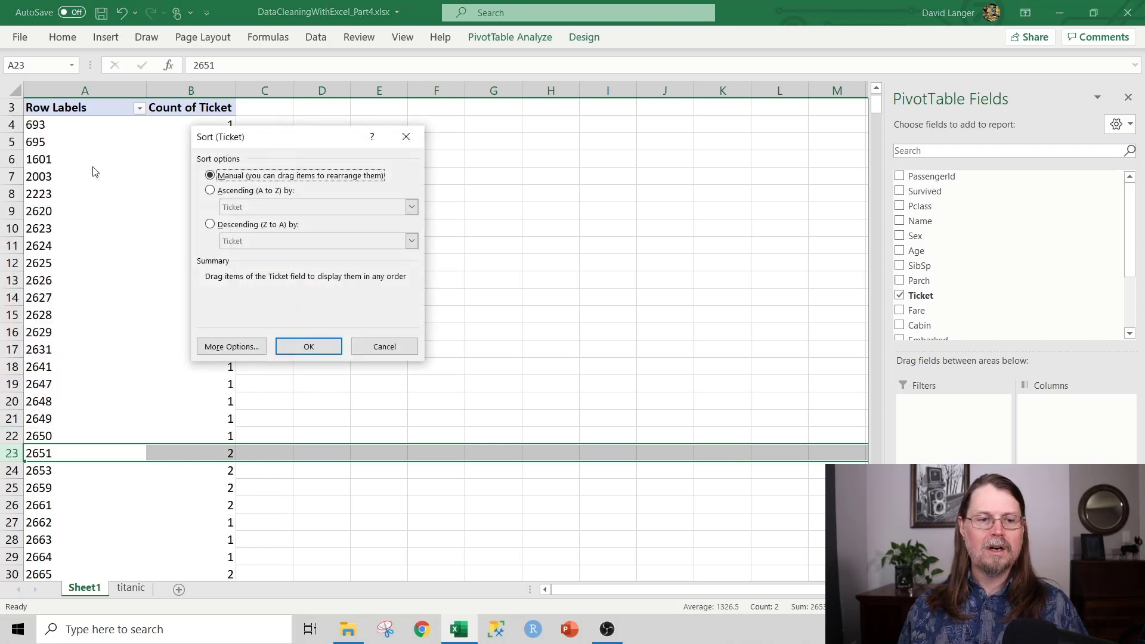
{"action": "left_click", "coordinate": [235, 227]}
{"action": "left_click", "coordinate": [412, 241]}
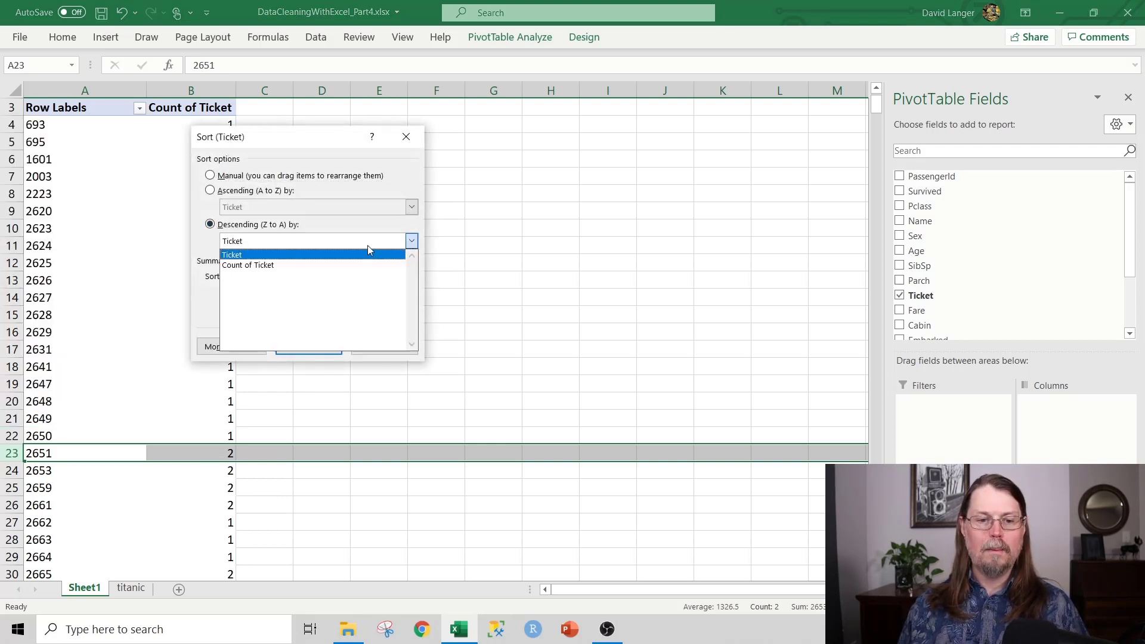
{"action": "left_click", "coordinate": [294, 266]}
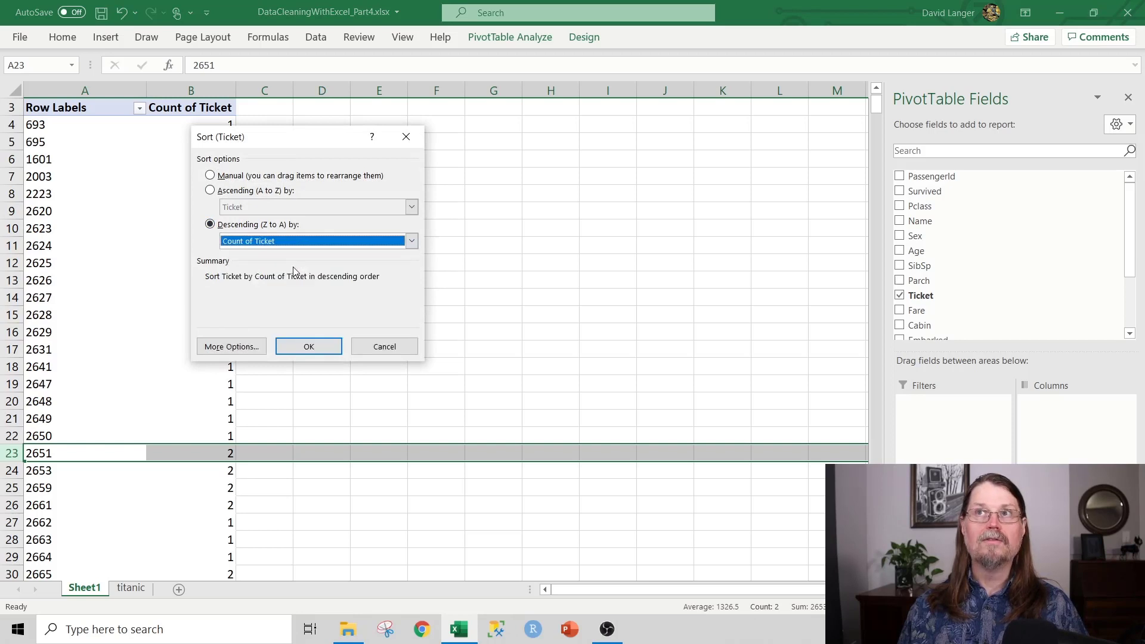
{"action": "left_click", "coordinate": [309, 343]}
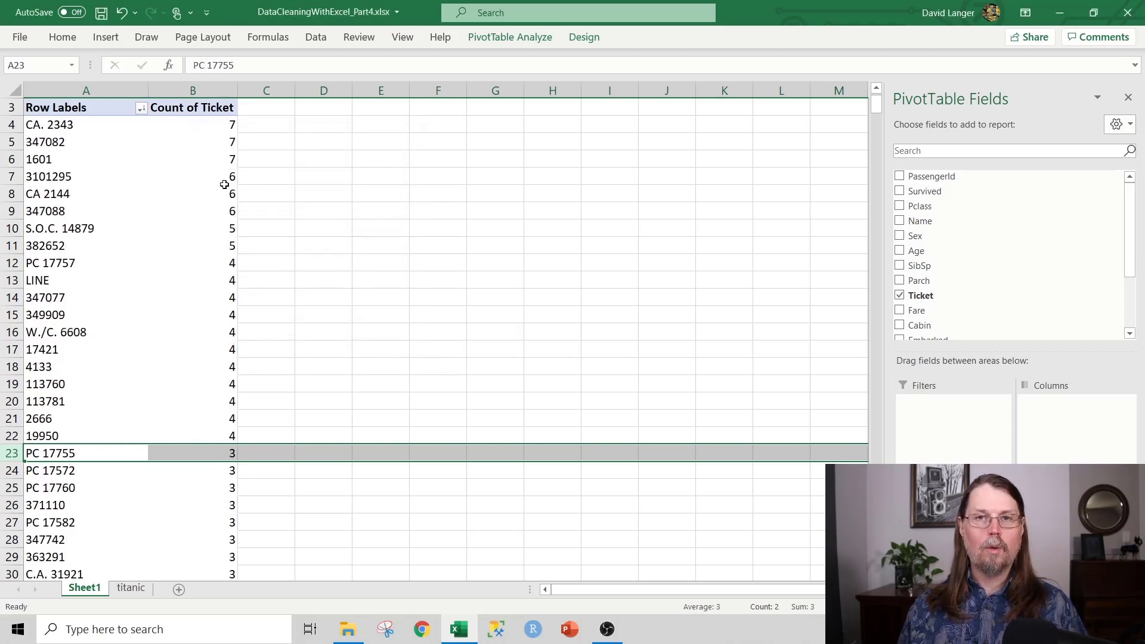
Break down the ticket counts by title, using the TitleVlookup field as the PivotTable's columns.
{"action": "mouse_move", "coordinate": [224, 185]}
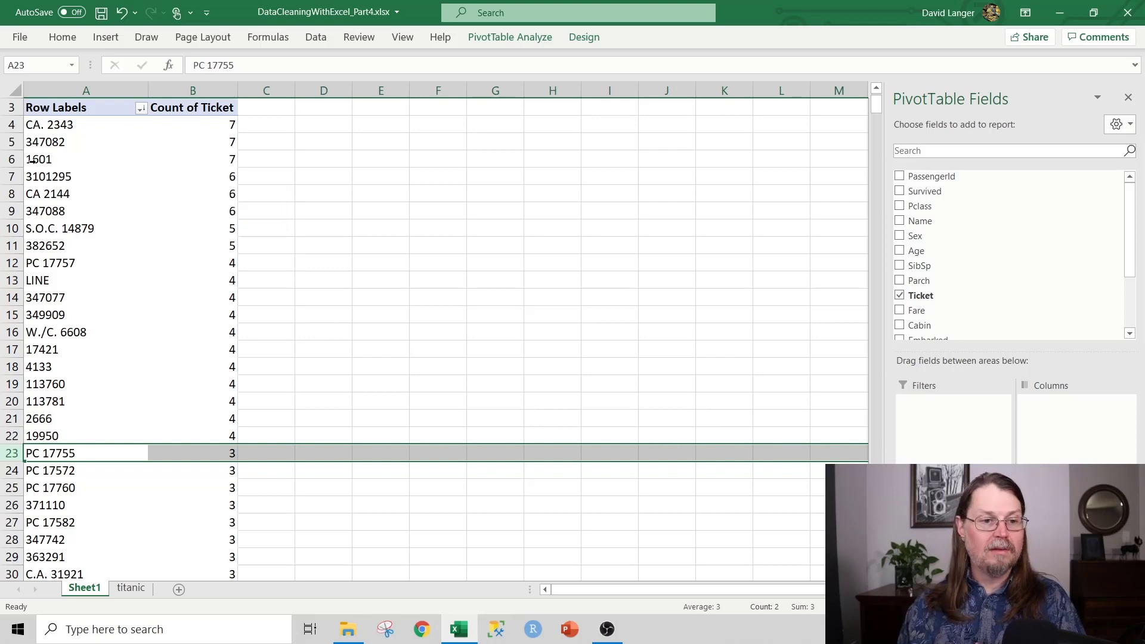
{"action": "left_click", "coordinate": [13, 141]}
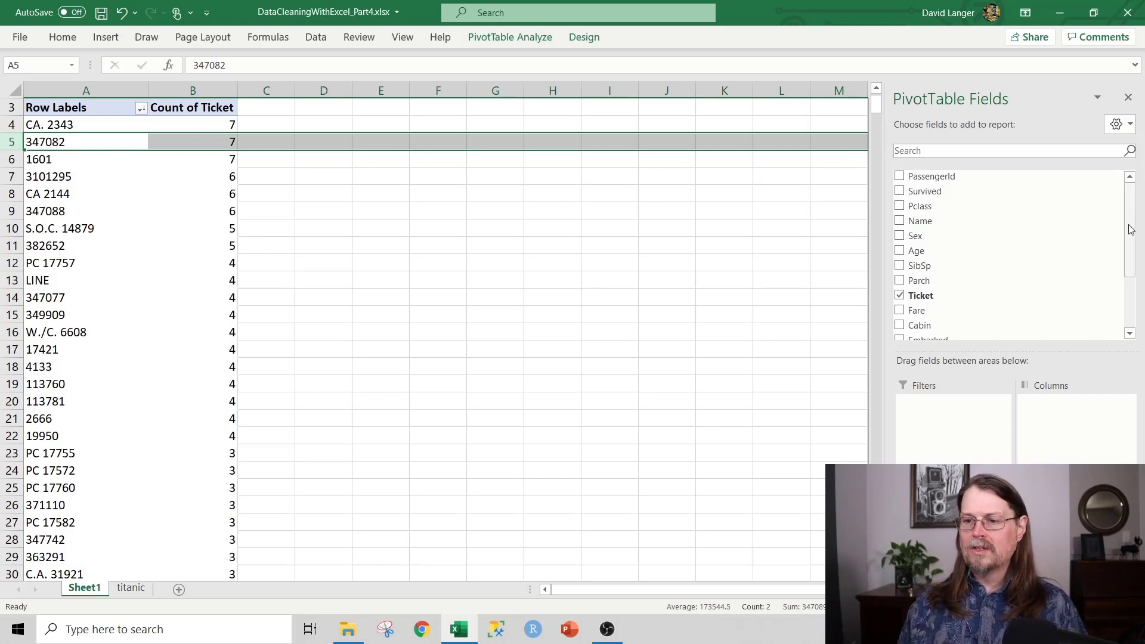
{"action": "scroll", "coordinate": [1134, 224], "scroll_direction": "down", "scroll_amount": 1}
{"action": "left_click_drag", "start_coordinate": [1134, 224], "coordinate": [1135, 281]}
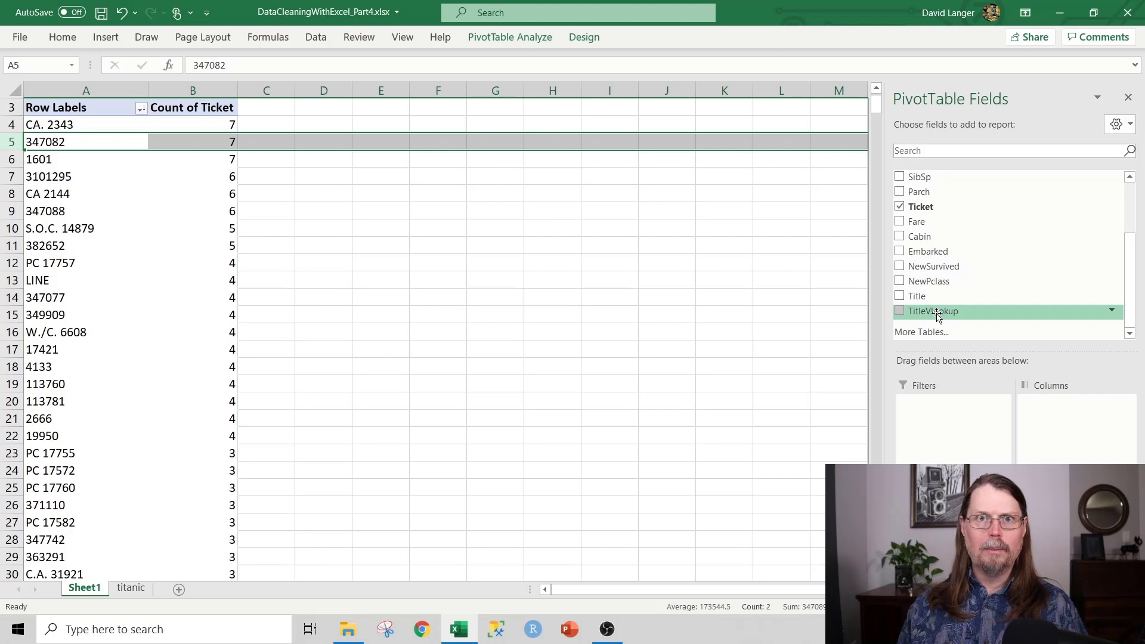
{"action": "left_click_drag", "start_coordinate": [937, 315], "coordinate": [1038, 409]}
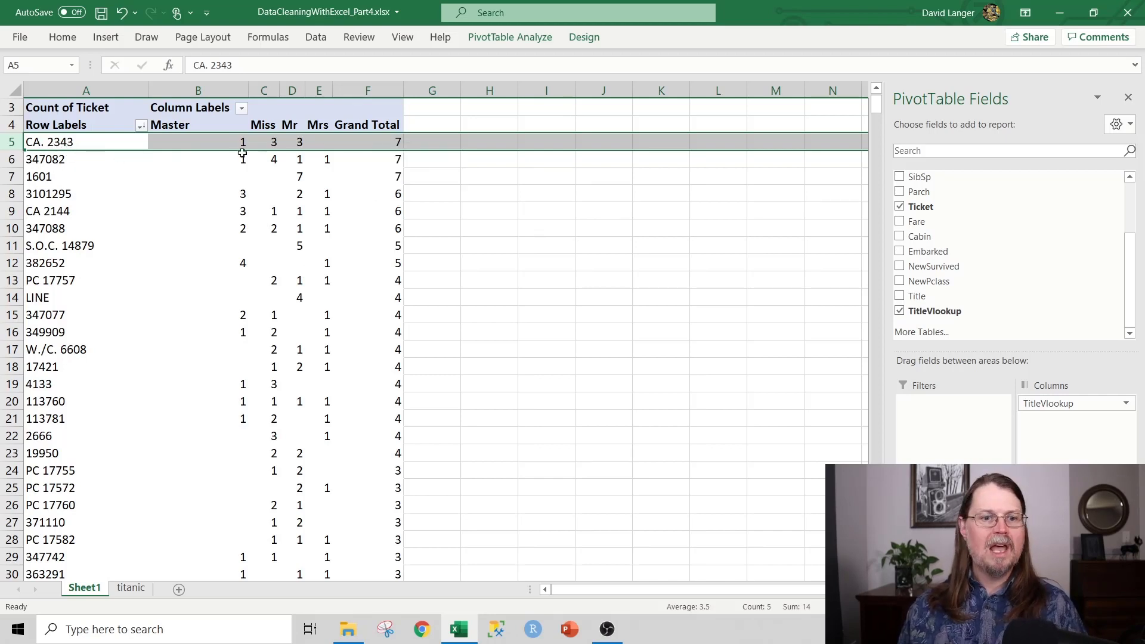
Set the PivotTable to show 0 for empty cells.
{"action": "mouse_move", "coordinate": [276, 144]}
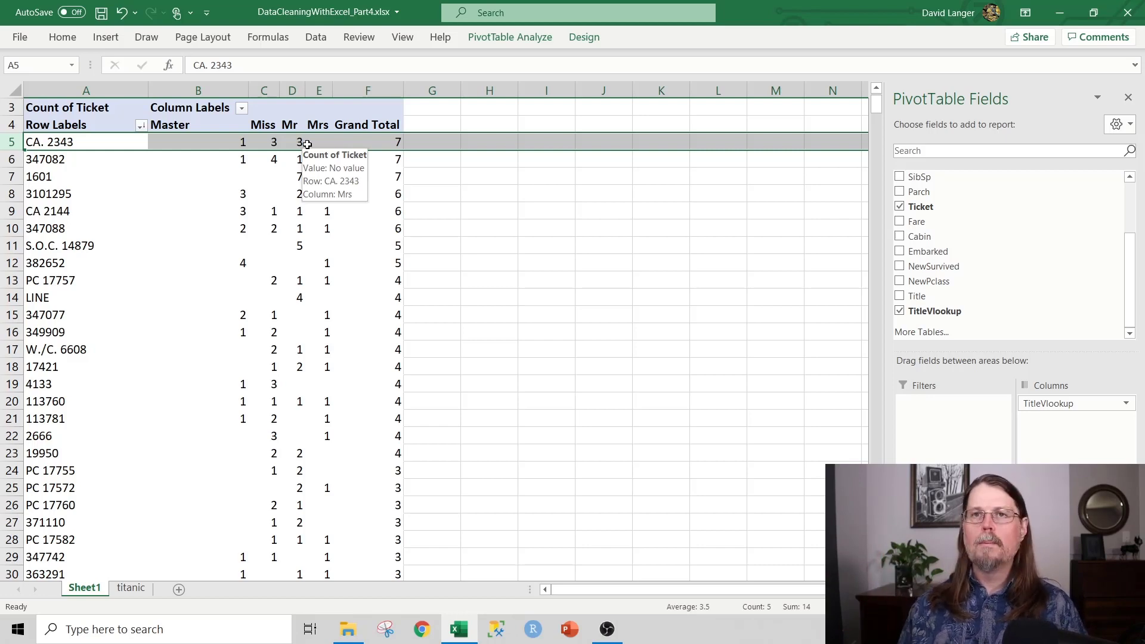
{"action": "left_click", "coordinate": [241, 178]}
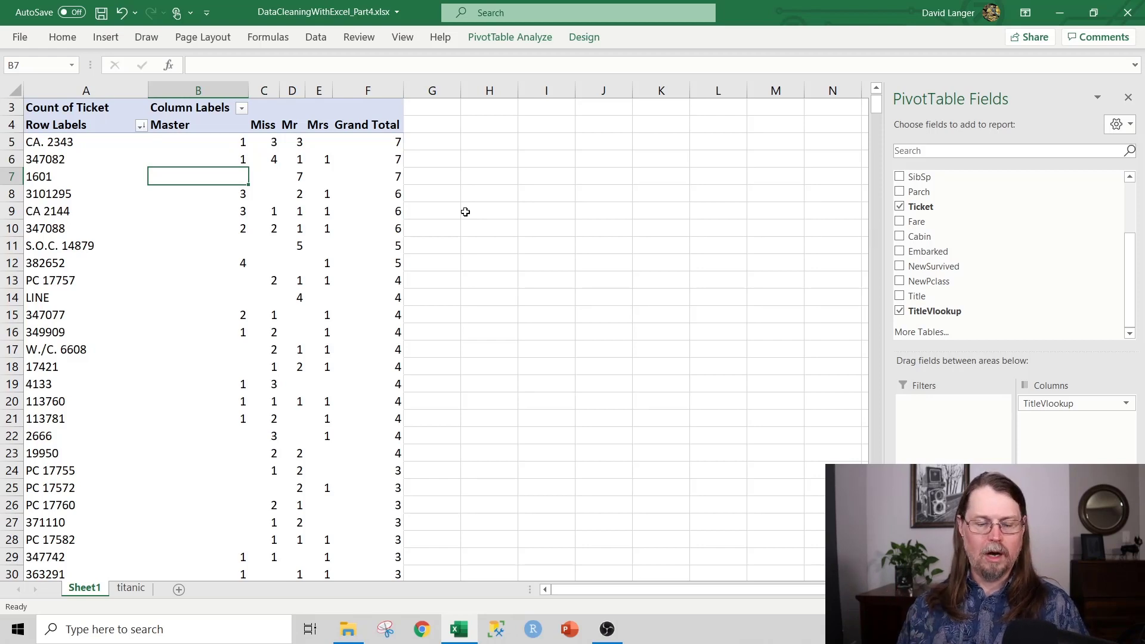
{"action": "right_click", "coordinate": [233, 174]}
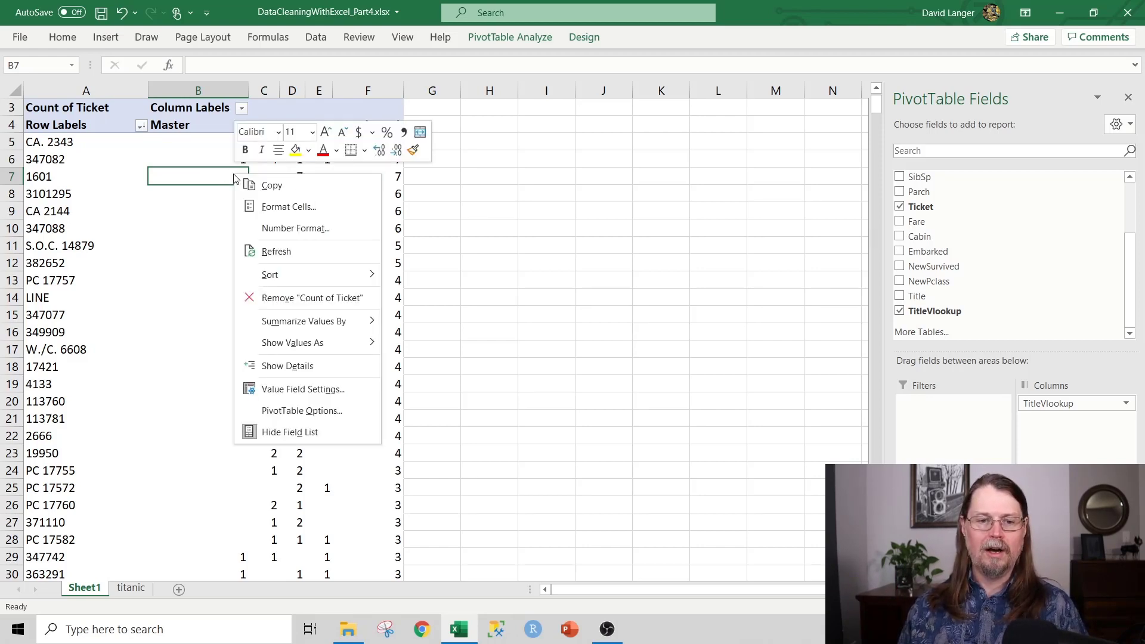
{"action": "left_click", "coordinate": [326, 412]}
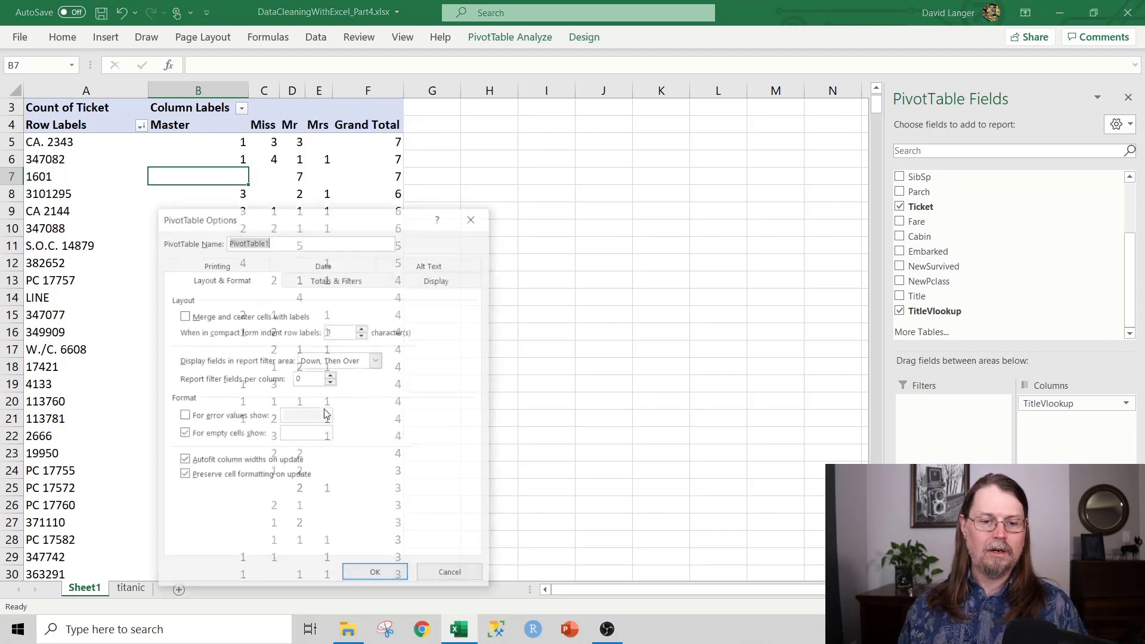
{"action": "left_click_drag", "start_coordinate": [343, 222], "coordinate": [353, 55]}
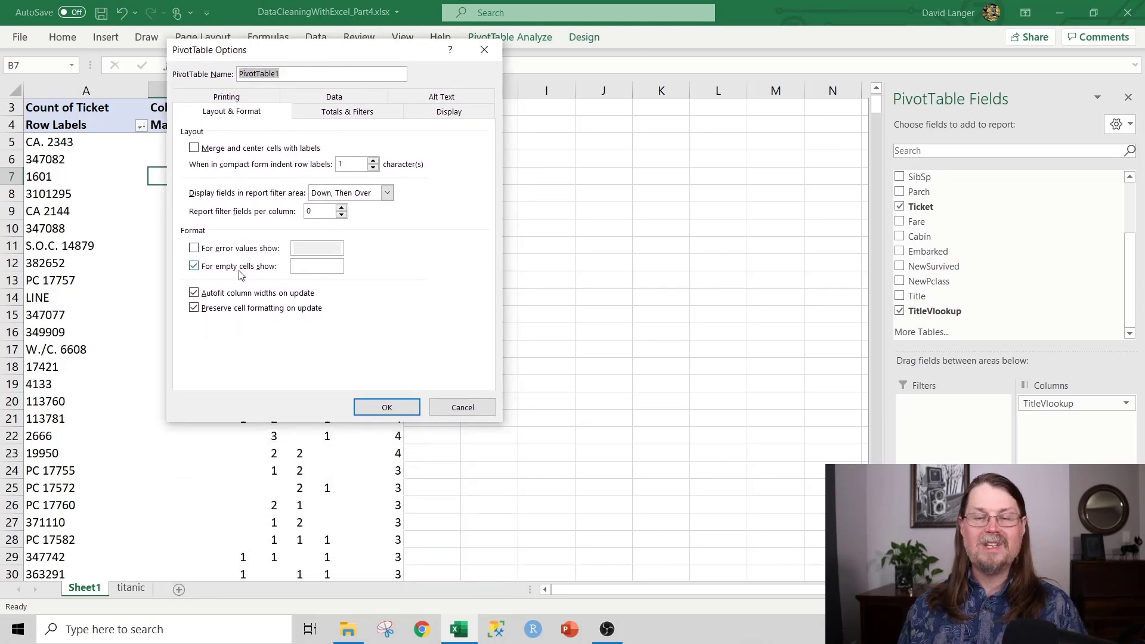
{"action": "left_click", "coordinate": [315, 264]}
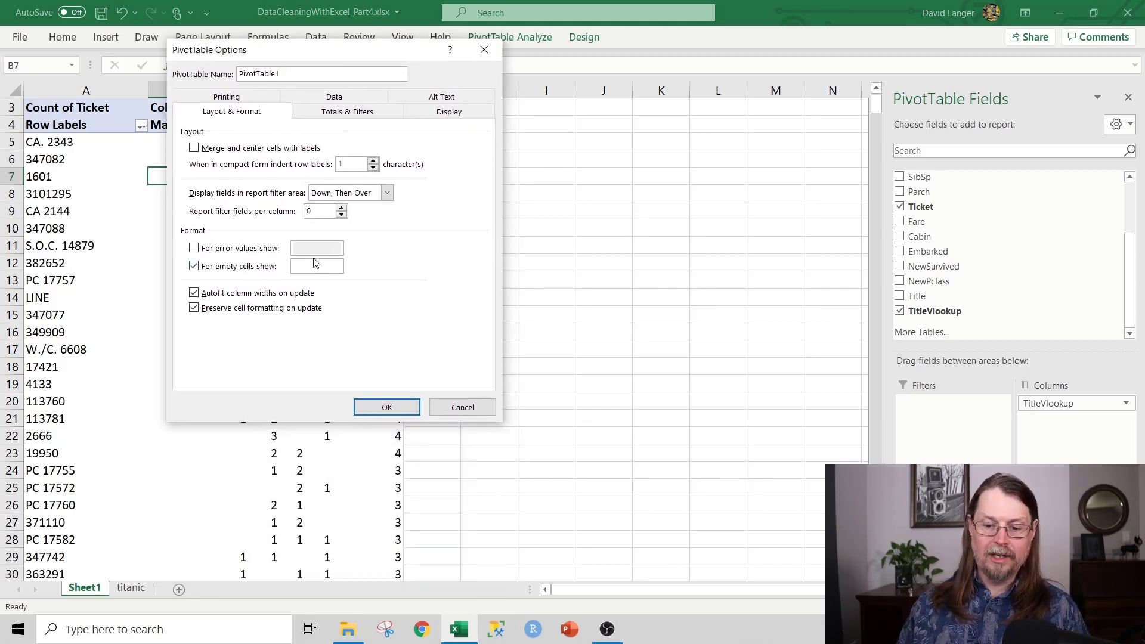
{"action": "type", "text": "0"}
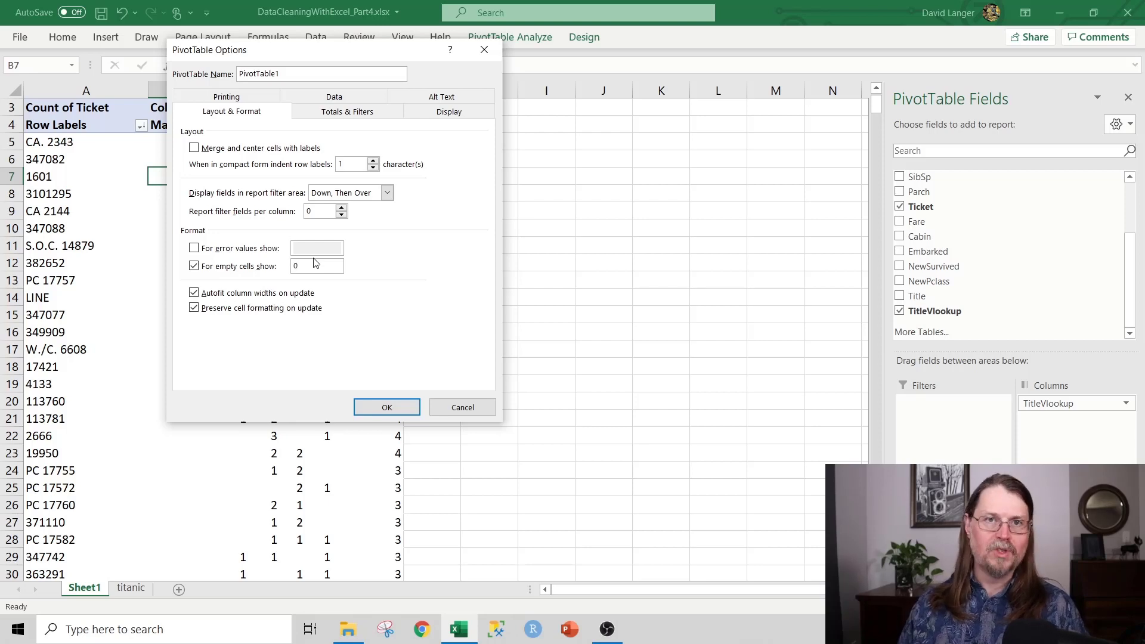
{"action": "left_click", "coordinate": [409, 407]}
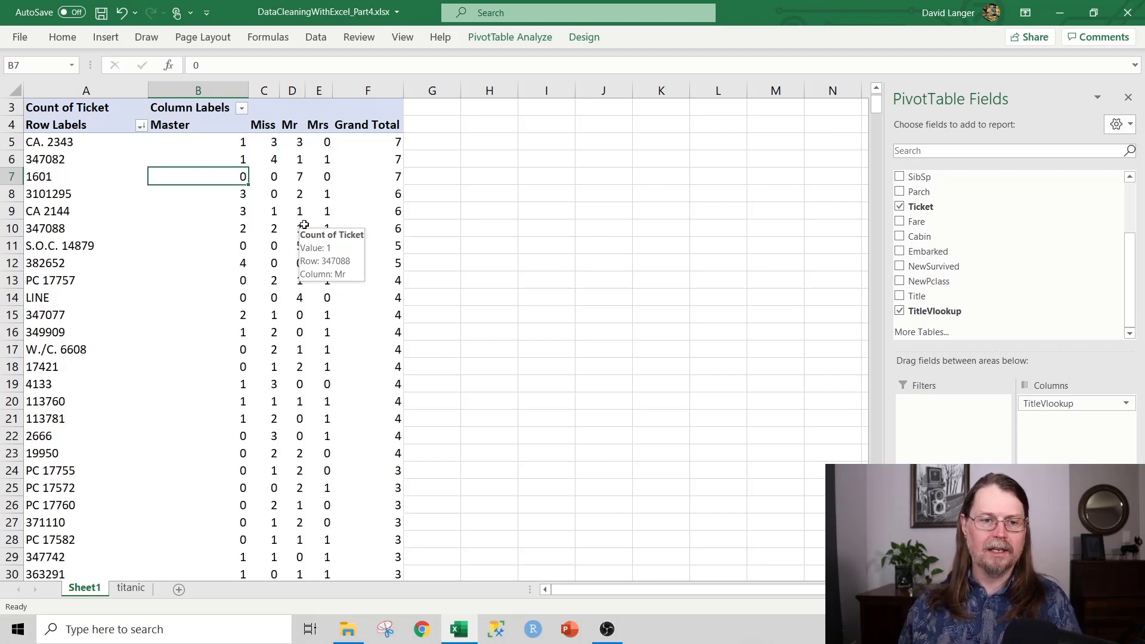
Copy the PivotTable range A4:F685, from the title header row through the last ticket, excluding the Grand Total row.
{"action": "left_click", "coordinate": [86, 126]}
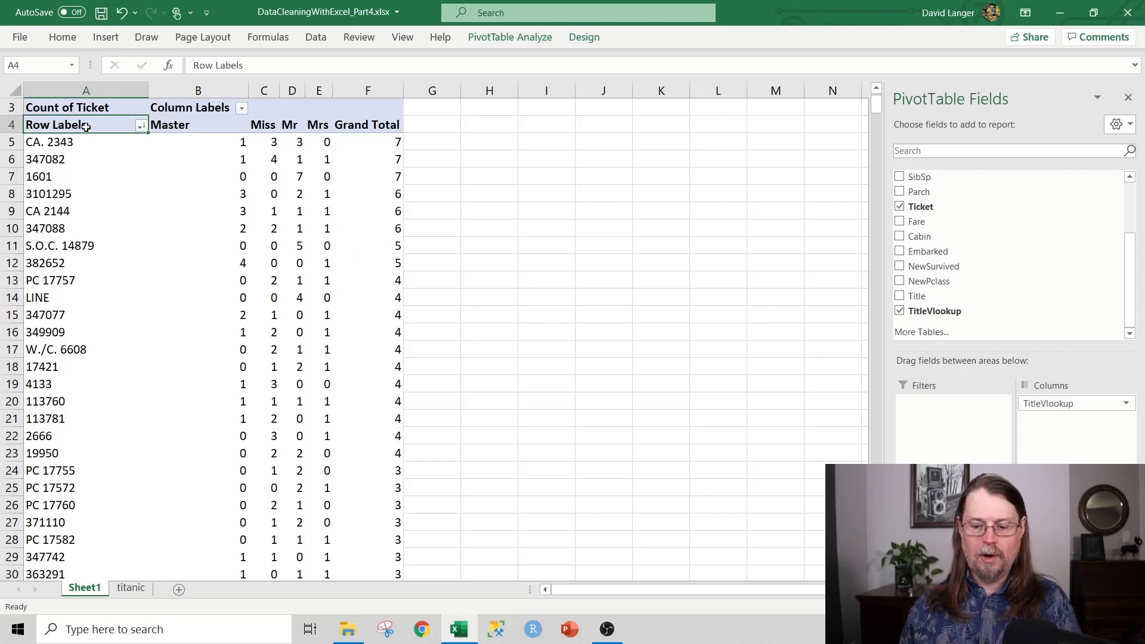
{"action": "key", "text": "shift+Right"}
{"action": "key", "text": "shift+Right"}
{"action": "key", "text": "shift+Right"}
{"action": "key", "text": "shift+Right"}
{"action": "key", "text": "shift+Right"}
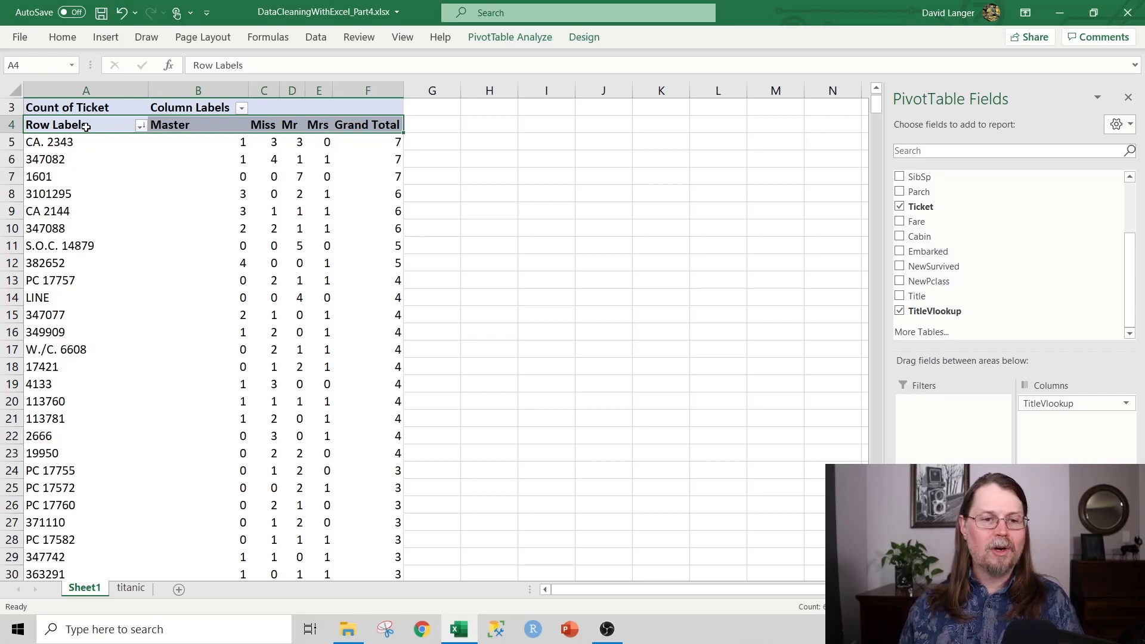
{"action": "key", "text": "ctrl+shift+Down"}
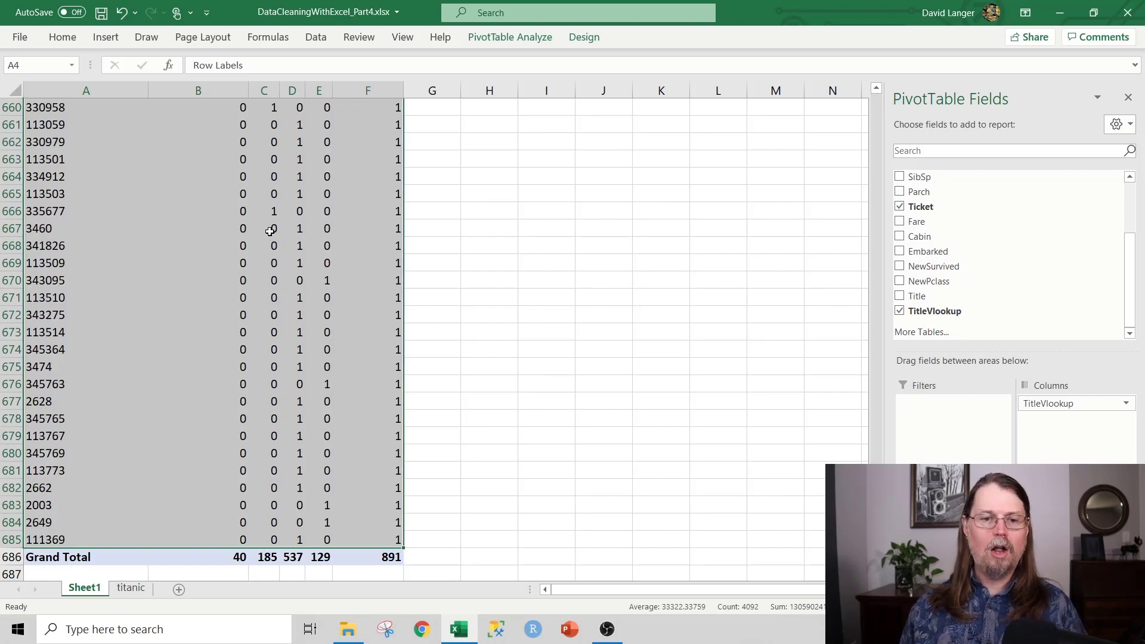
{"action": "scroll", "coordinate": [269, 230], "scroll_direction": "up", "scroll_amount": 5}
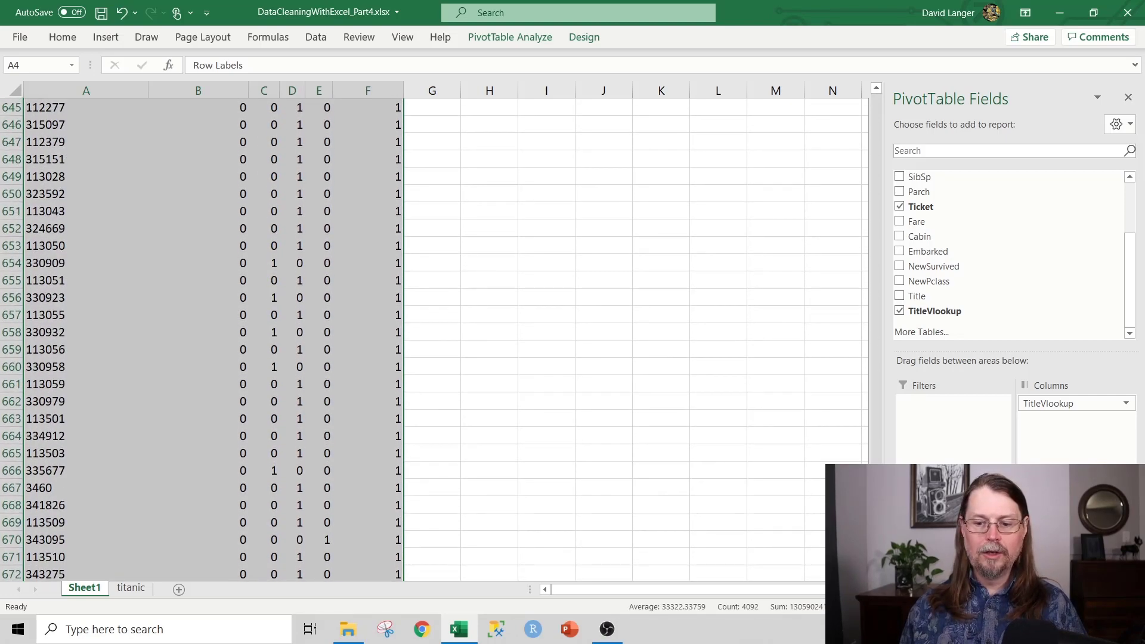
{"action": "left_click_drag", "start_coordinate": [877, 327], "coordinate": [877, 105]}
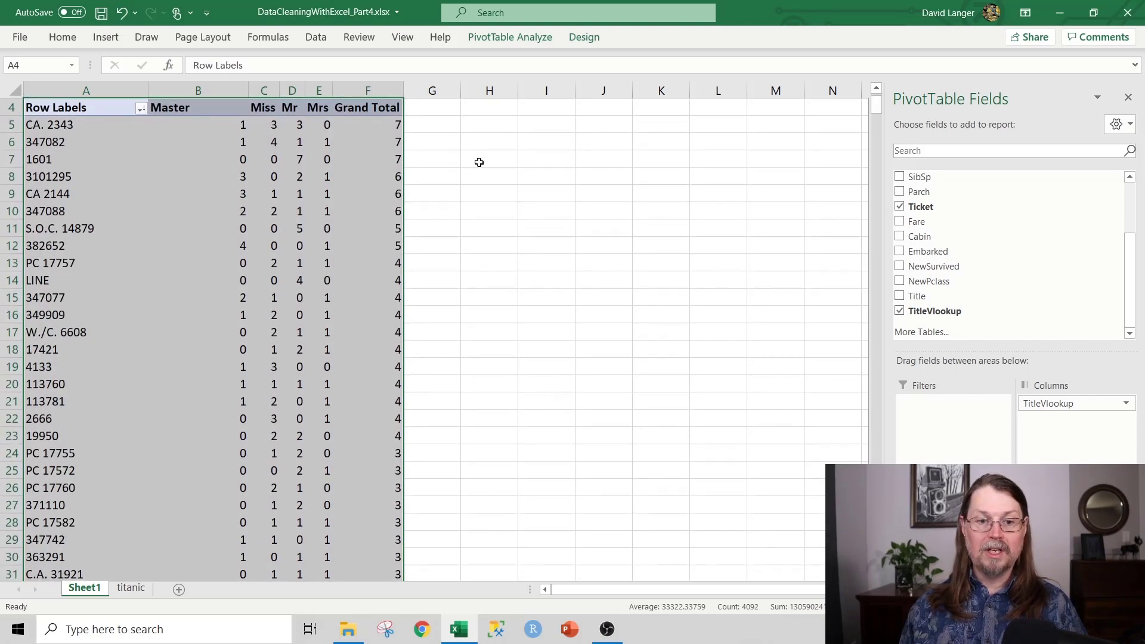
{"action": "key", "text": "ctrl+c"}
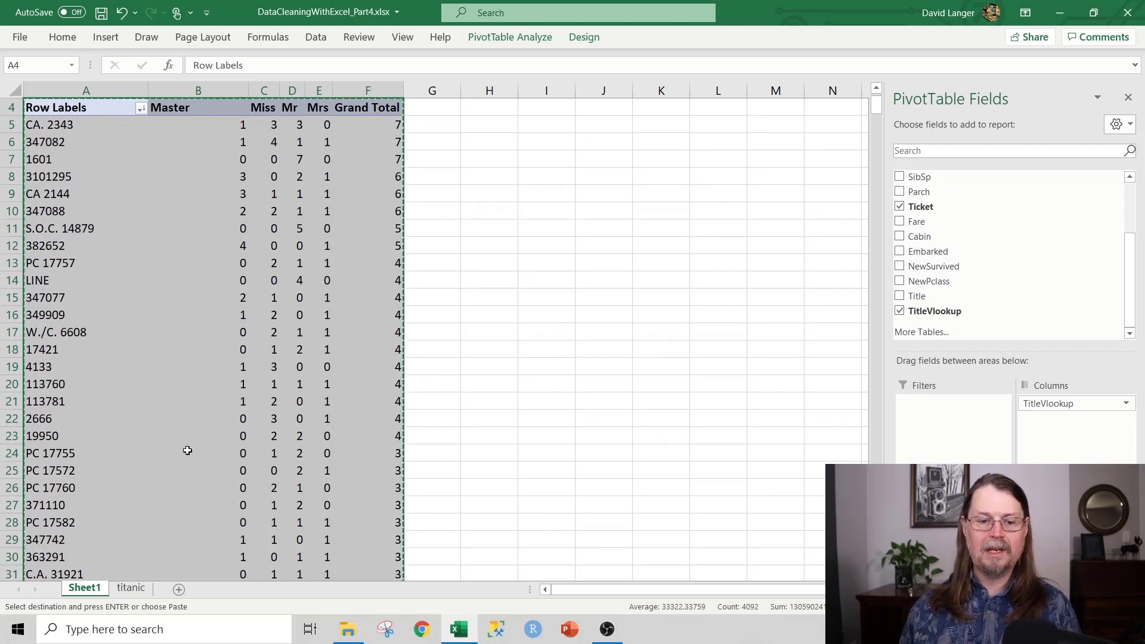
Paste the copied ticket counts as values at W1 on the titanic sheet and autofit columns W and AB.
{"action": "left_click", "coordinate": [131, 589]}
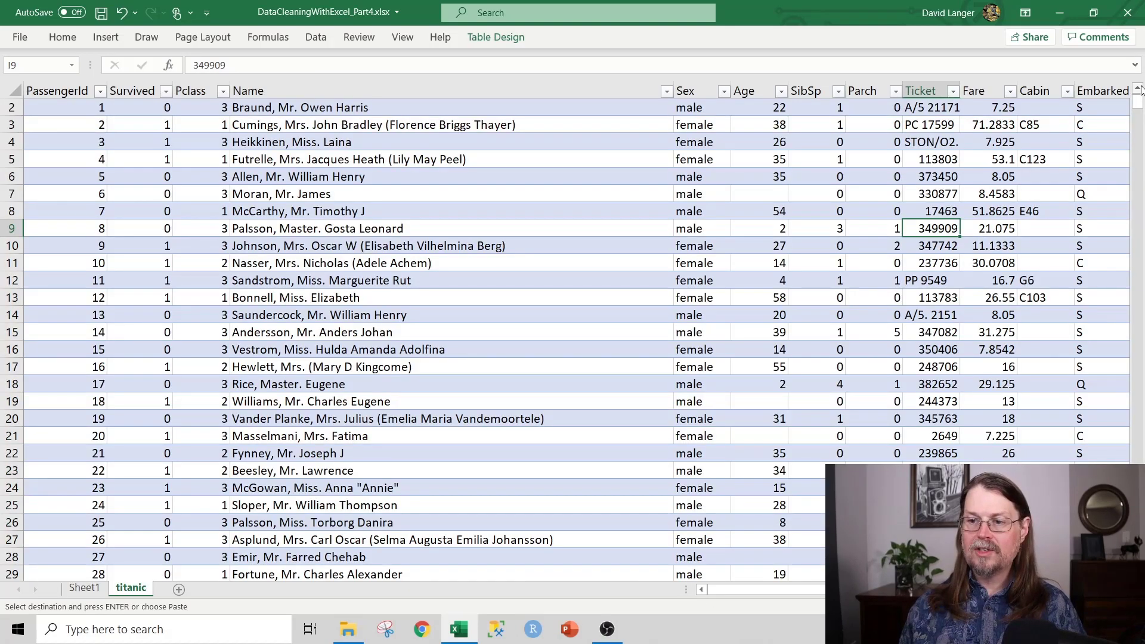
{"action": "left_click", "coordinate": [1138, 88]}
{"action": "left_click_drag", "start_coordinate": [796, 589], "coordinate": [817, 589]}
{"action": "left_click", "coordinate": [1124, 589]}
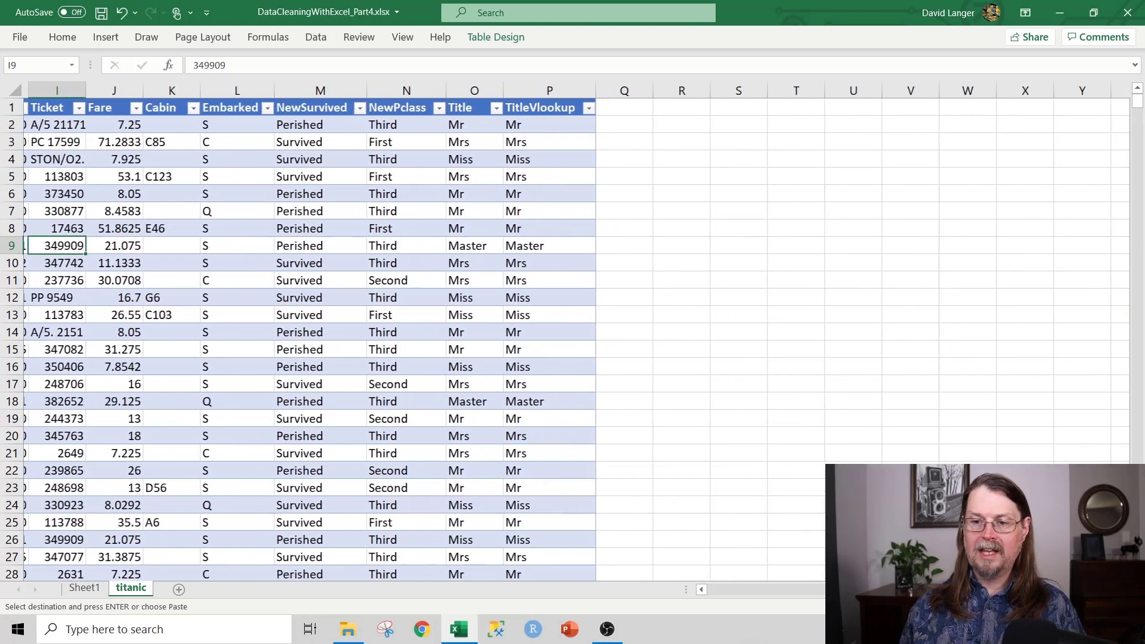
{"action": "left_click", "coordinate": [733, 108]}
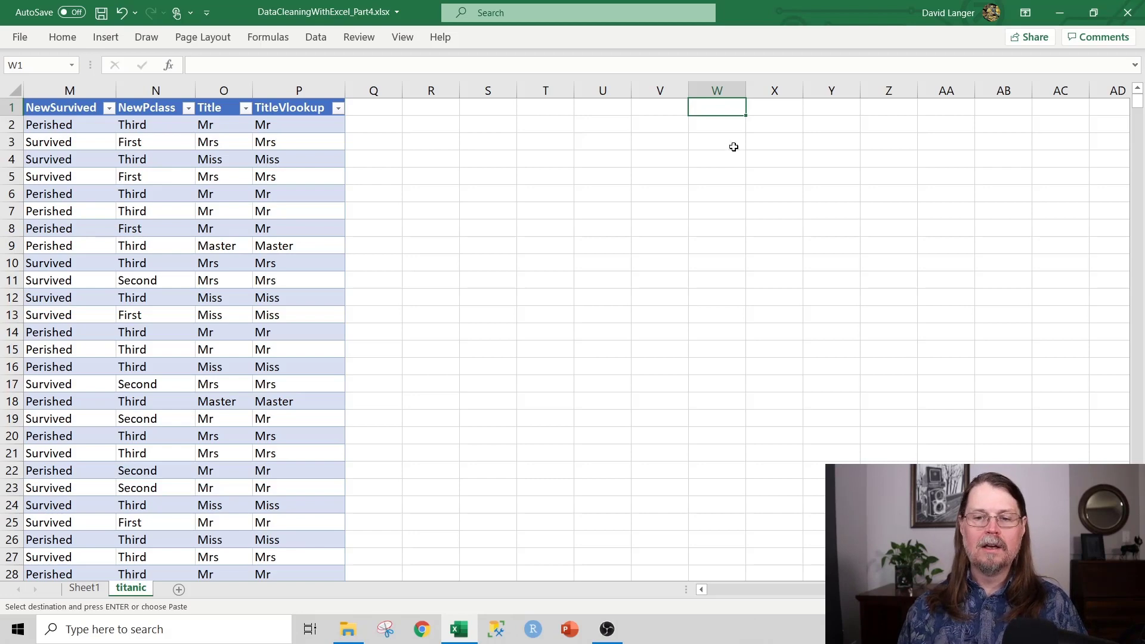
{"action": "right_click", "coordinate": [707, 105]}
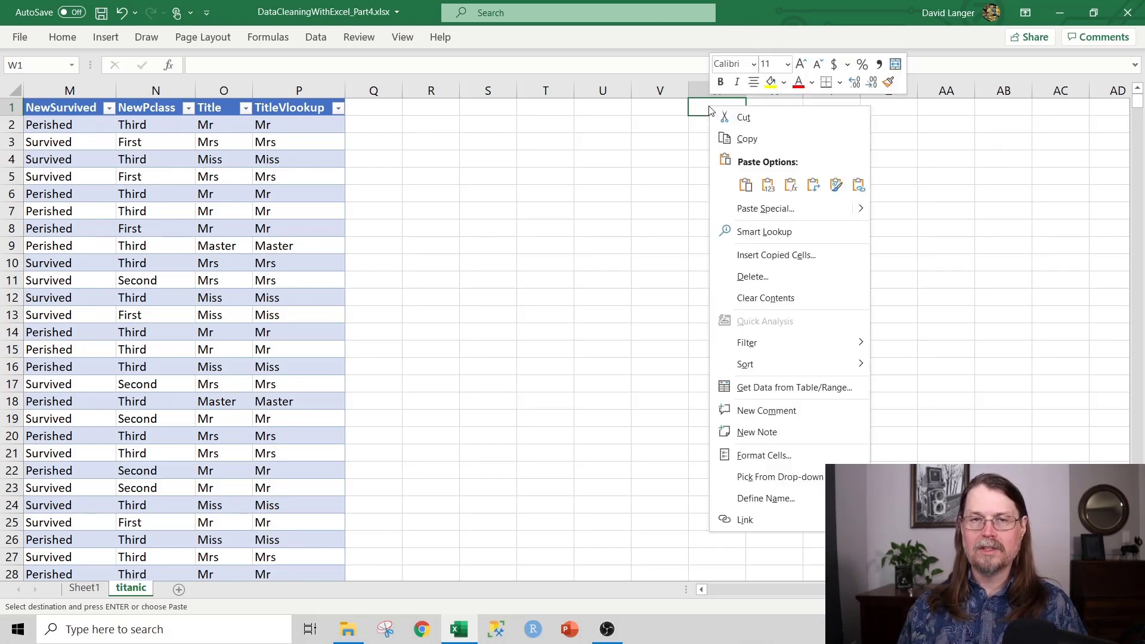
{"action": "left_click", "coordinate": [769, 185]}
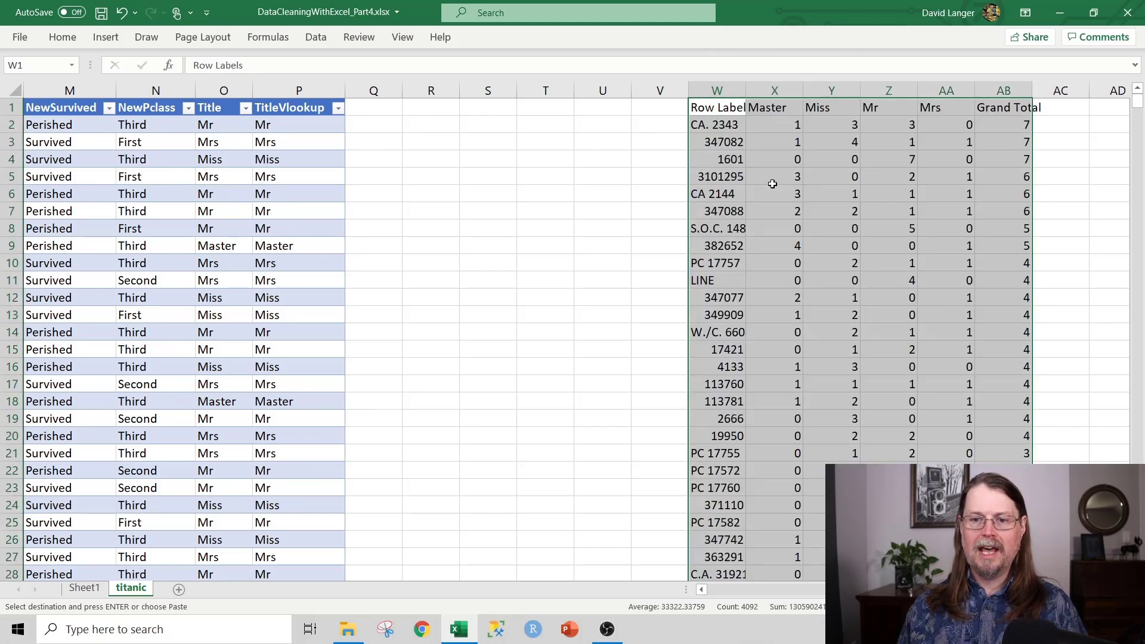
{"action": "double_click", "coordinate": [745, 91]}
{"action": "double_click", "coordinate": [1105, 91]}
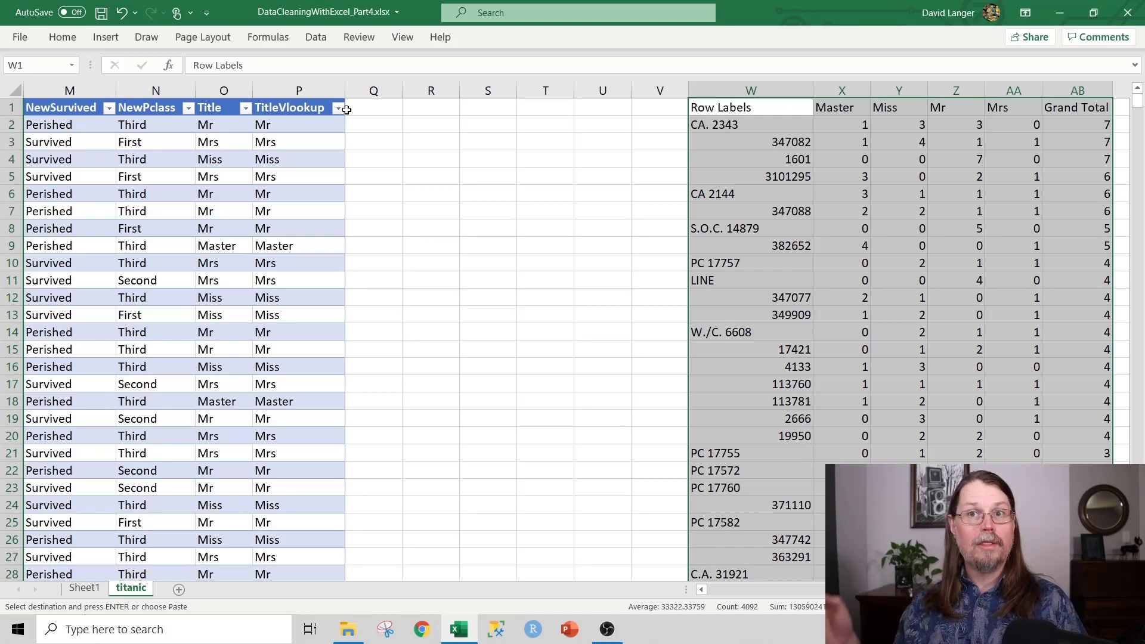
Add a MasterCount column to the titanic table in Q1 and autofit its width.
{"action": "left_click", "coordinate": [365, 109]}
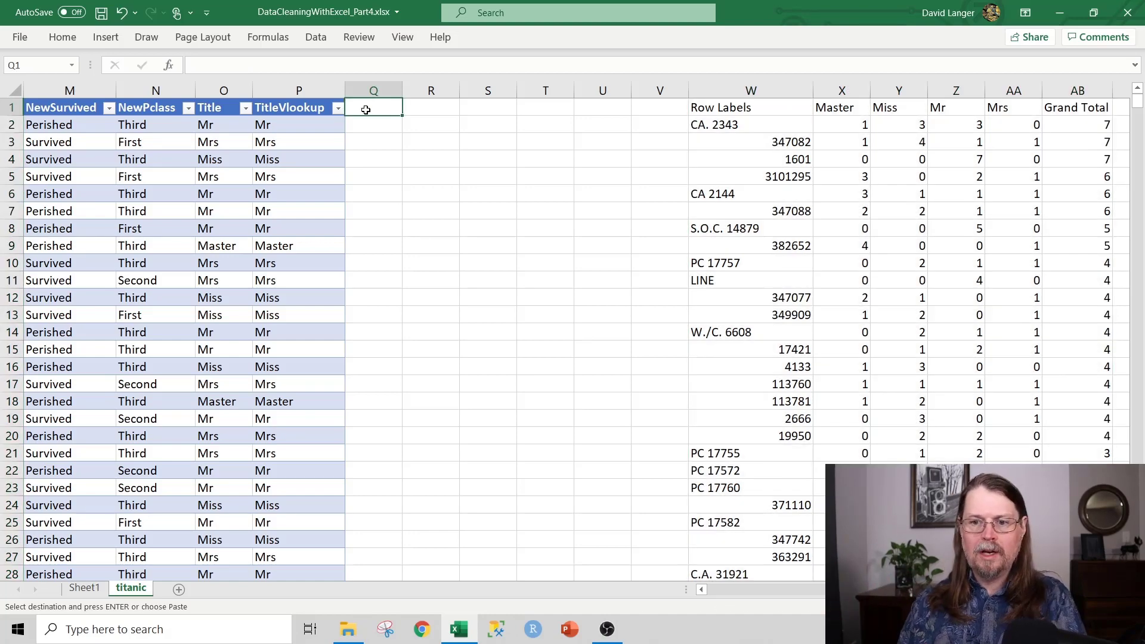
{"action": "type", "text": "Master"}
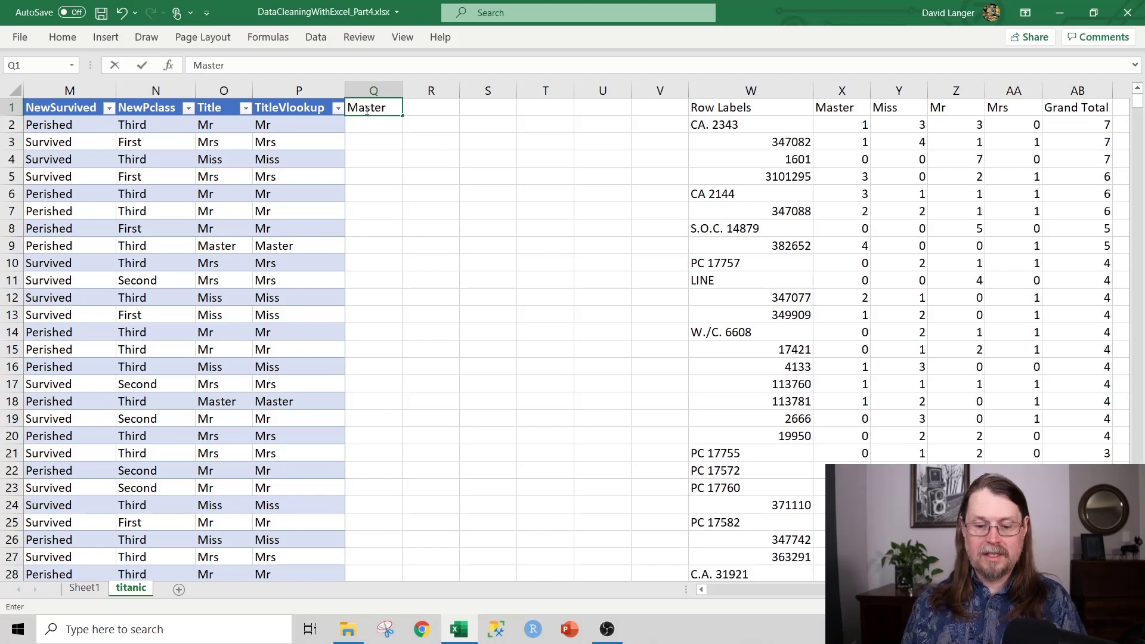
{"action": "type", "text": "Count"}
{"action": "key", "text": "Return"}
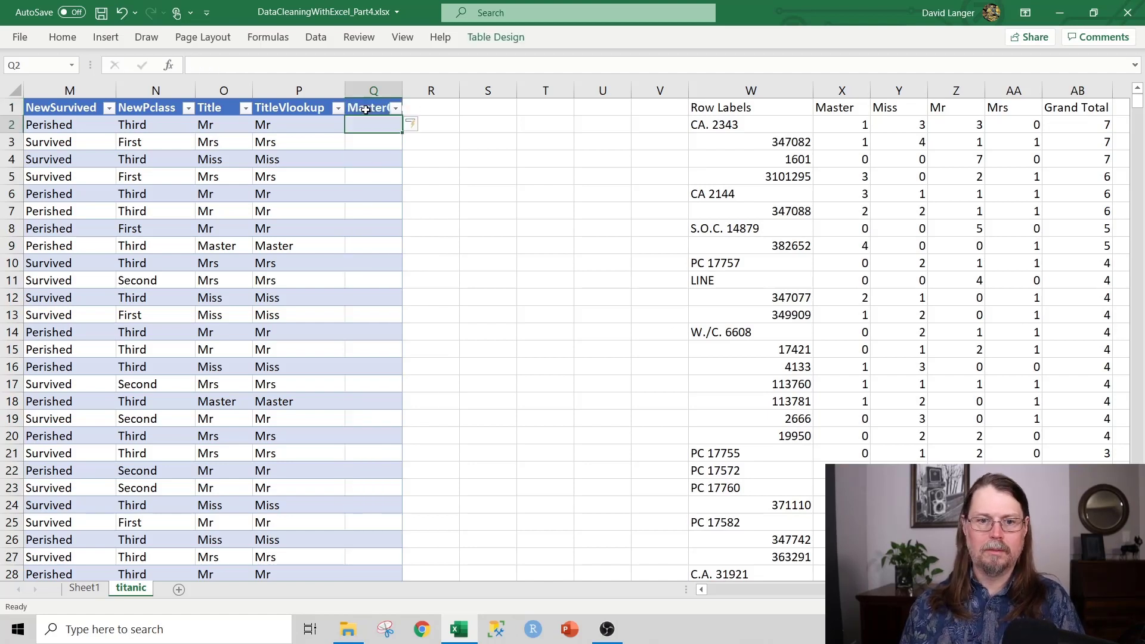
{"action": "double_click", "coordinate": [403, 91]}
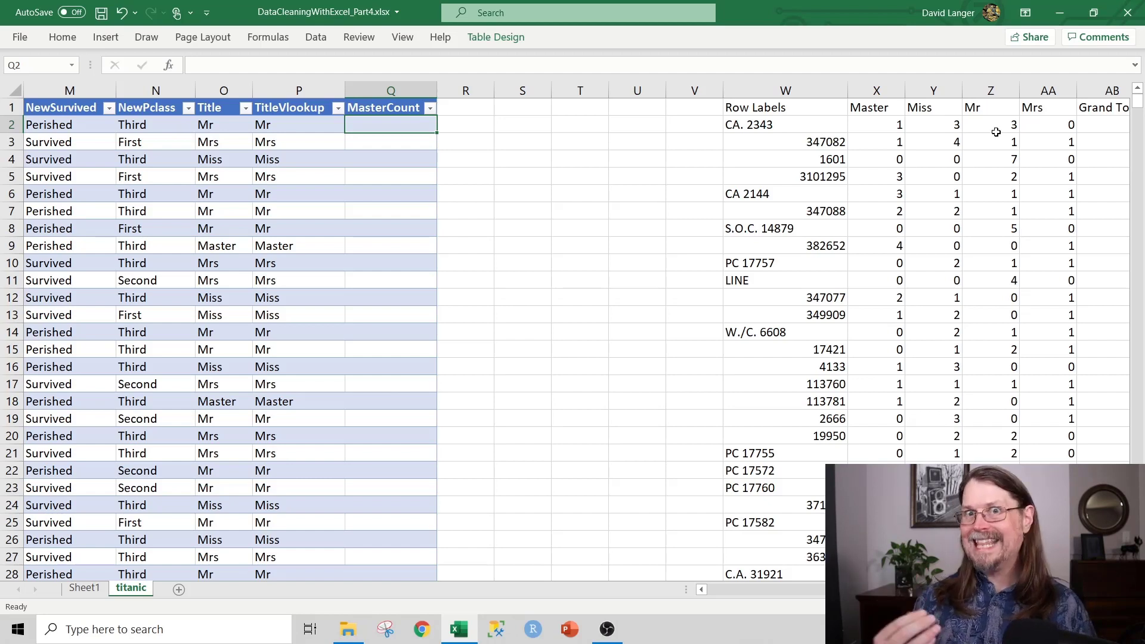
Start a VLOOKUP formula in Q2 with the ticket in I2 as lookup value and $W$2:$AB$682 as the table array.
{"action": "type", "text": "=VLOOK"}
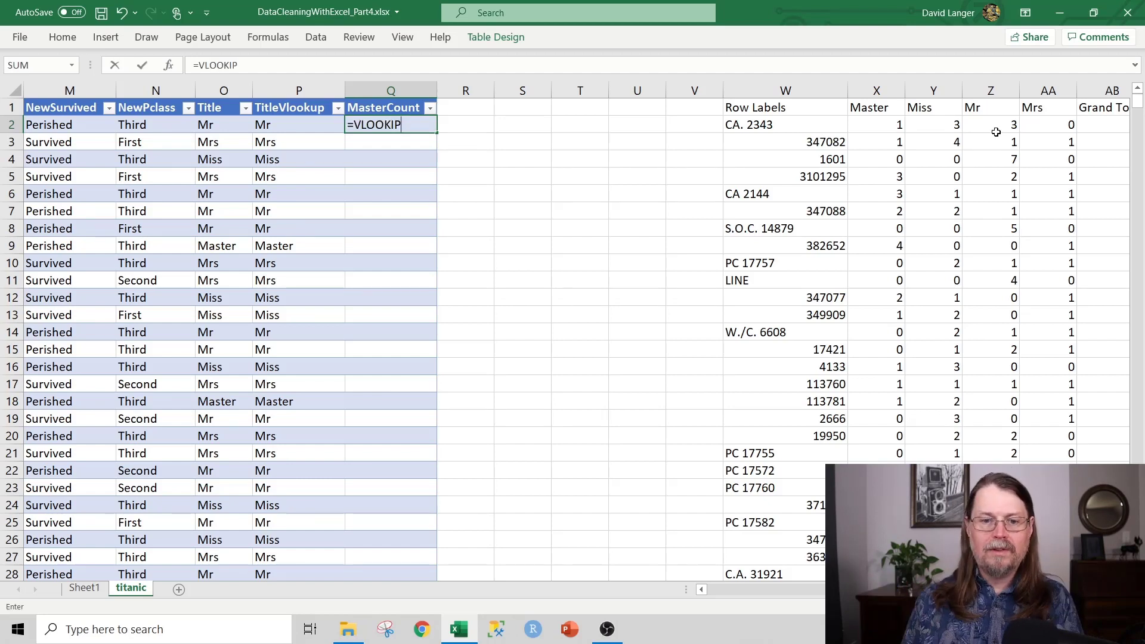
{"action": "type", "text": "UP"}
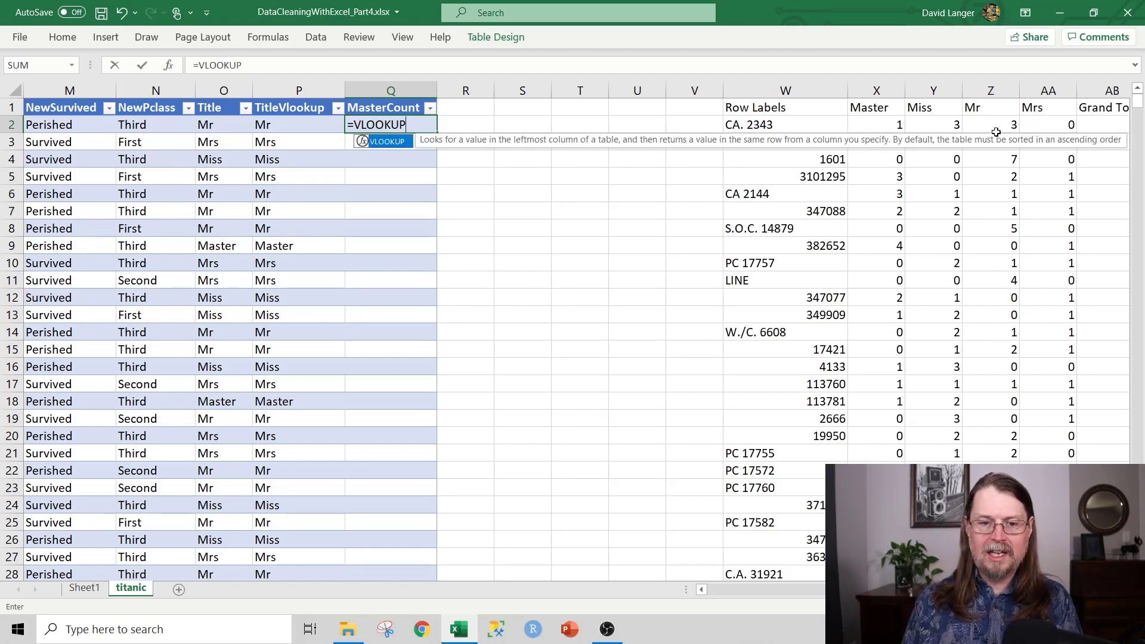
{"action": "type", "text": "(I2"}
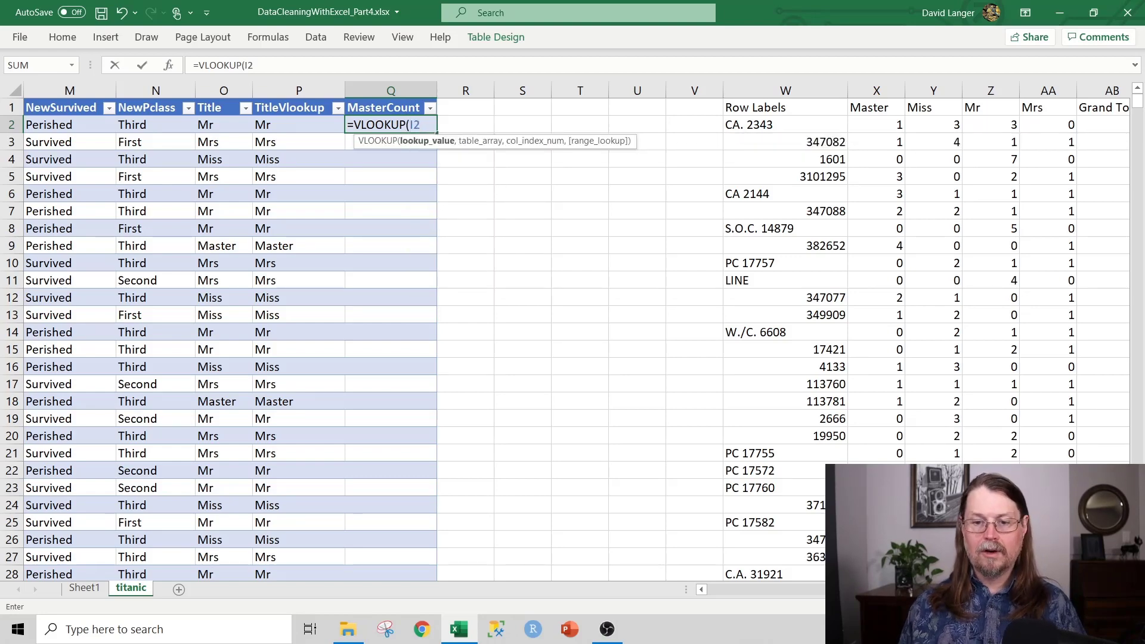
{"action": "scroll", "coordinate": [723, 138], "scroll_direction": "left", "scroll_amount": 4}
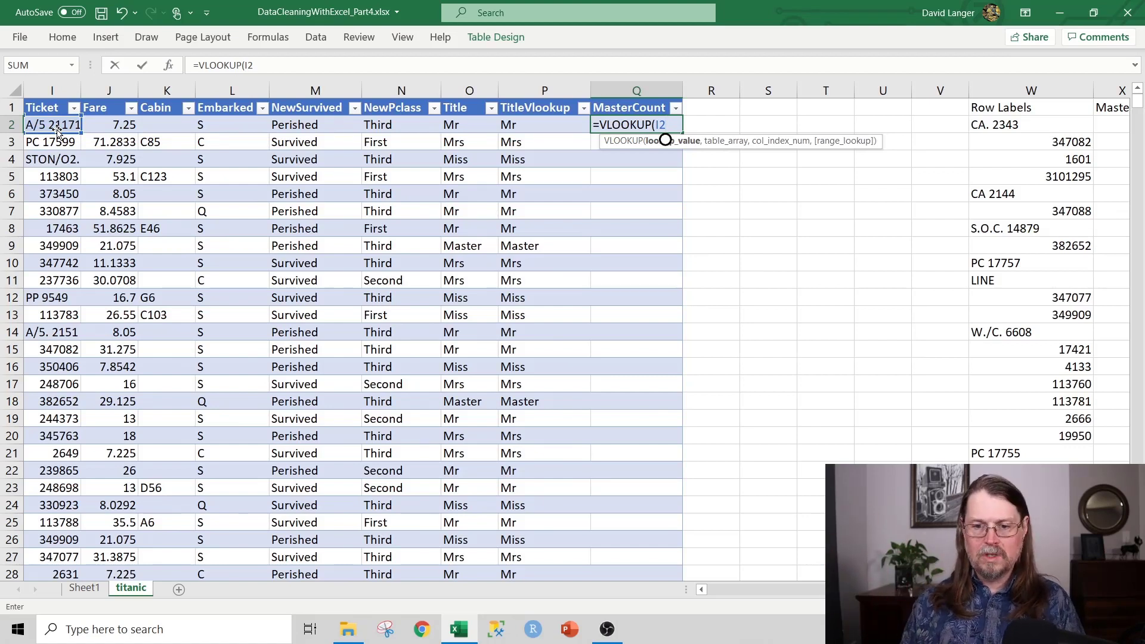
{"action": "type", "text": ","}
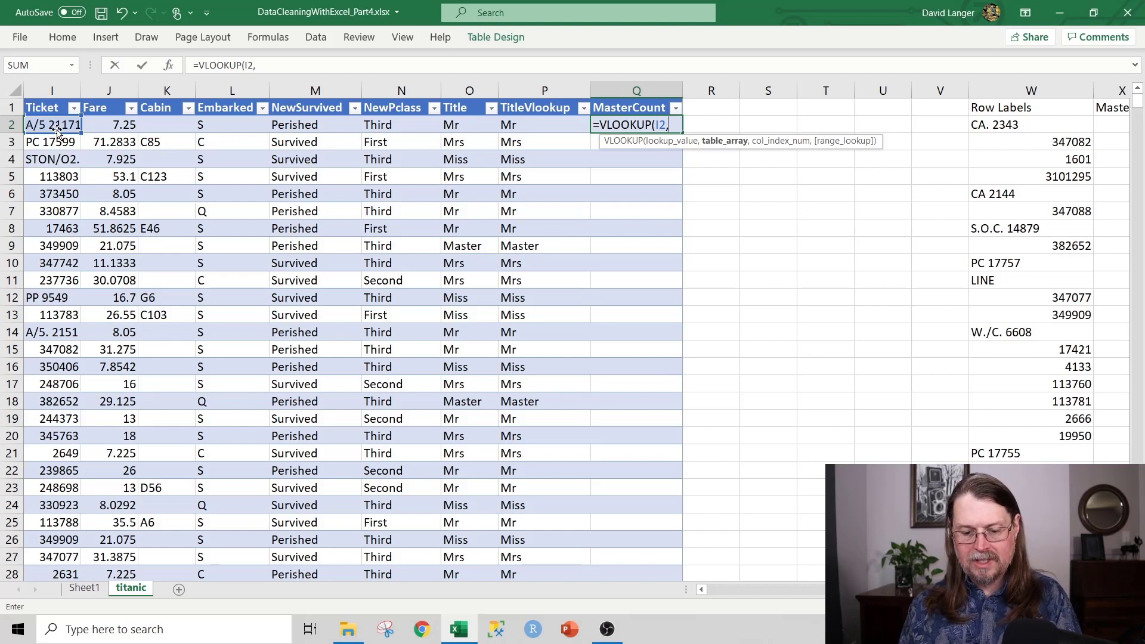
{"action": "type", "text": "$W$2"}
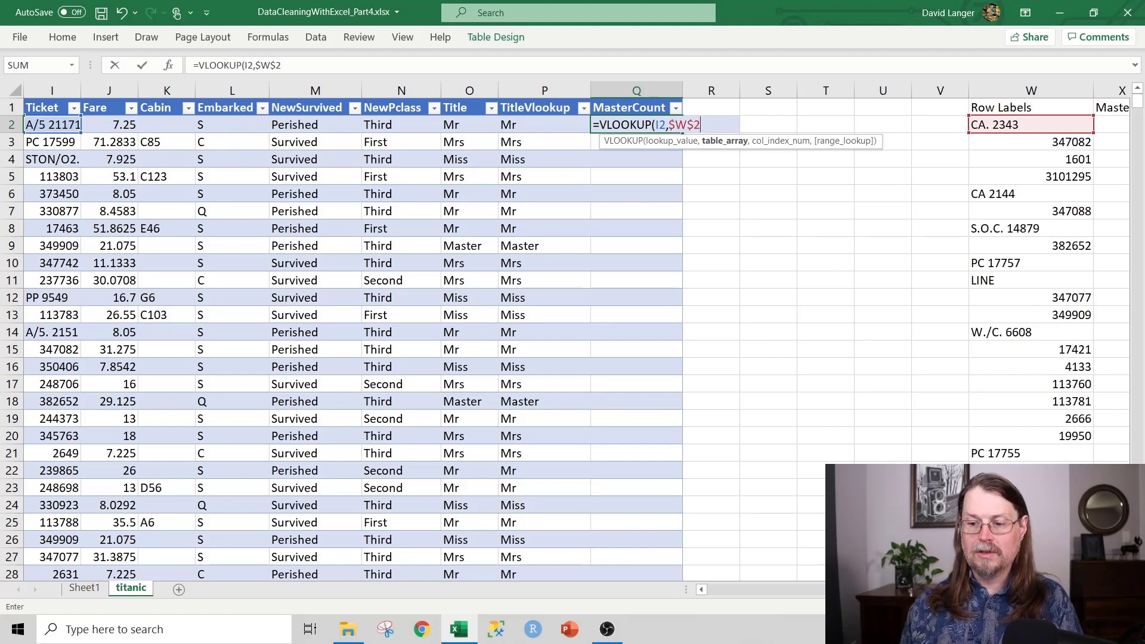
{"action": "scroll", "coordinate": [225, 139], "scroll_direction": "right", "scroll_amount": 7}
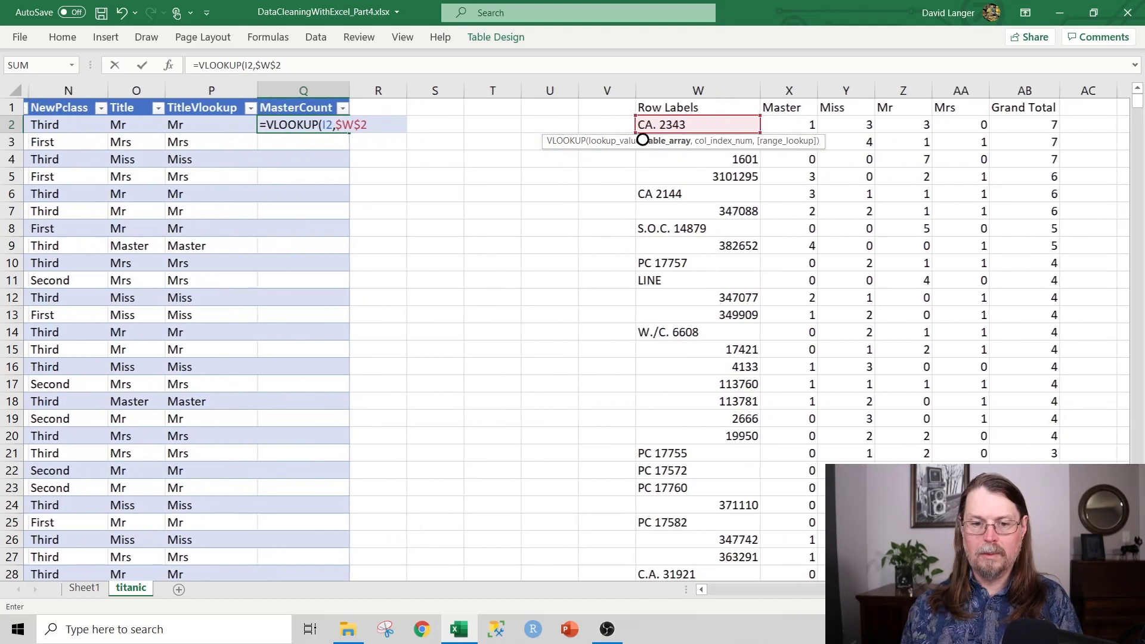
{"action": "type", "text": ":"}
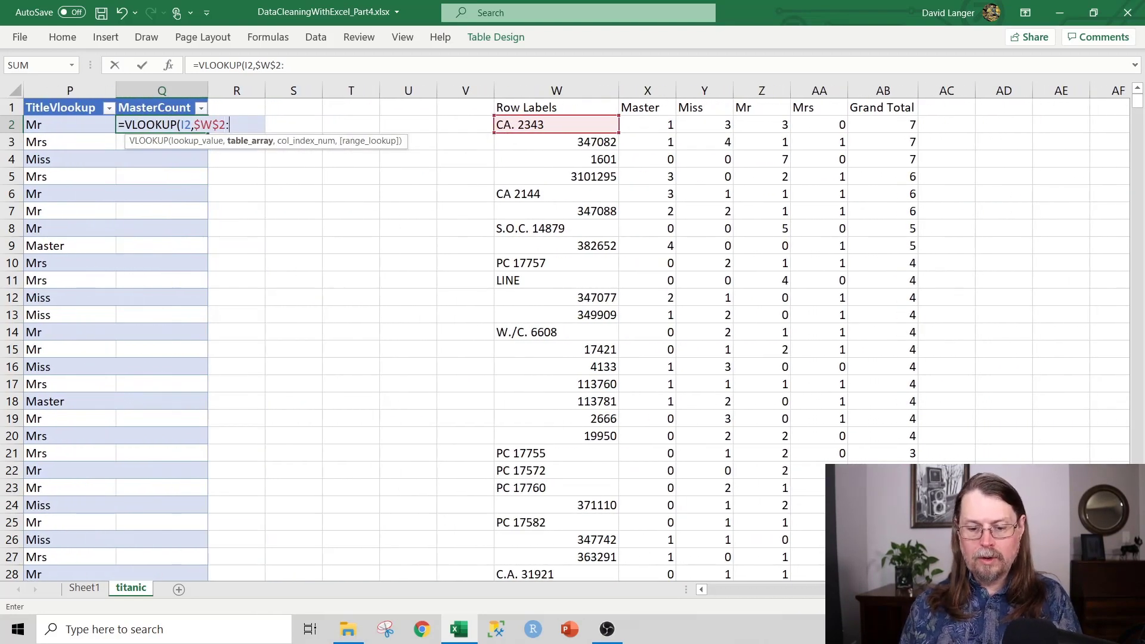
{"action": "type", "text": "$AB"}
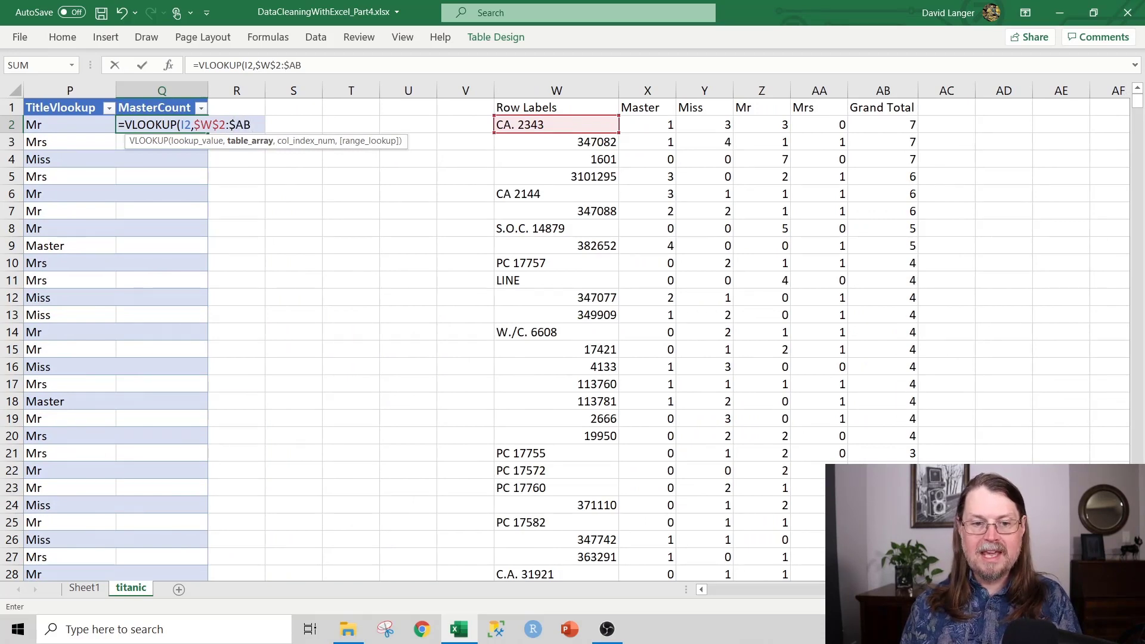
{"action": "type", "text": "$68"}
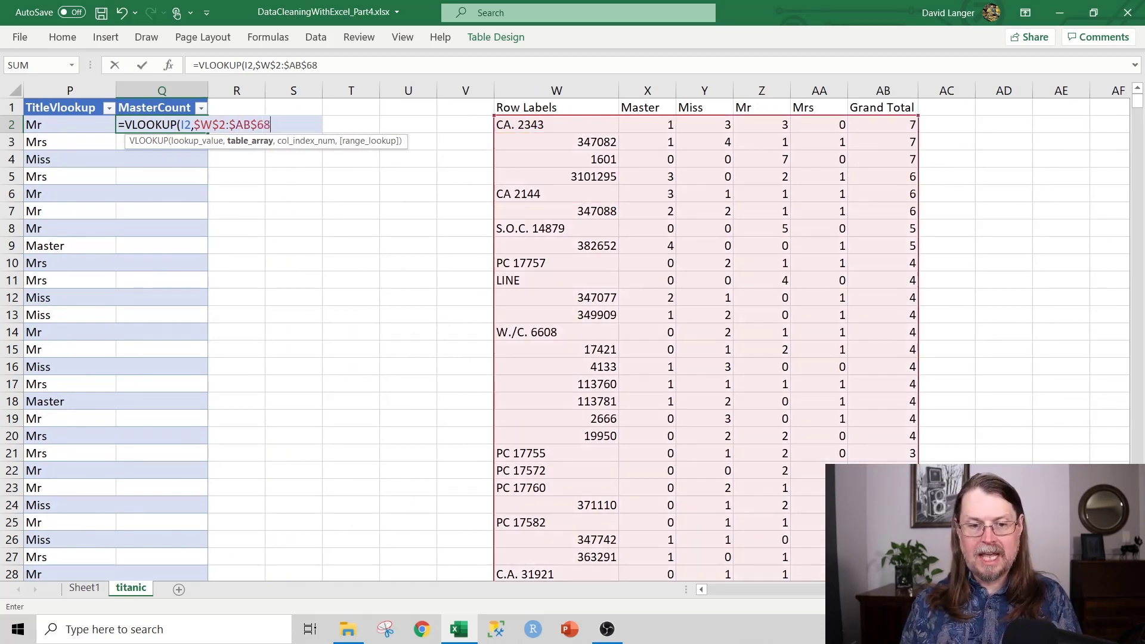
{"action": "type", "text": "2"}
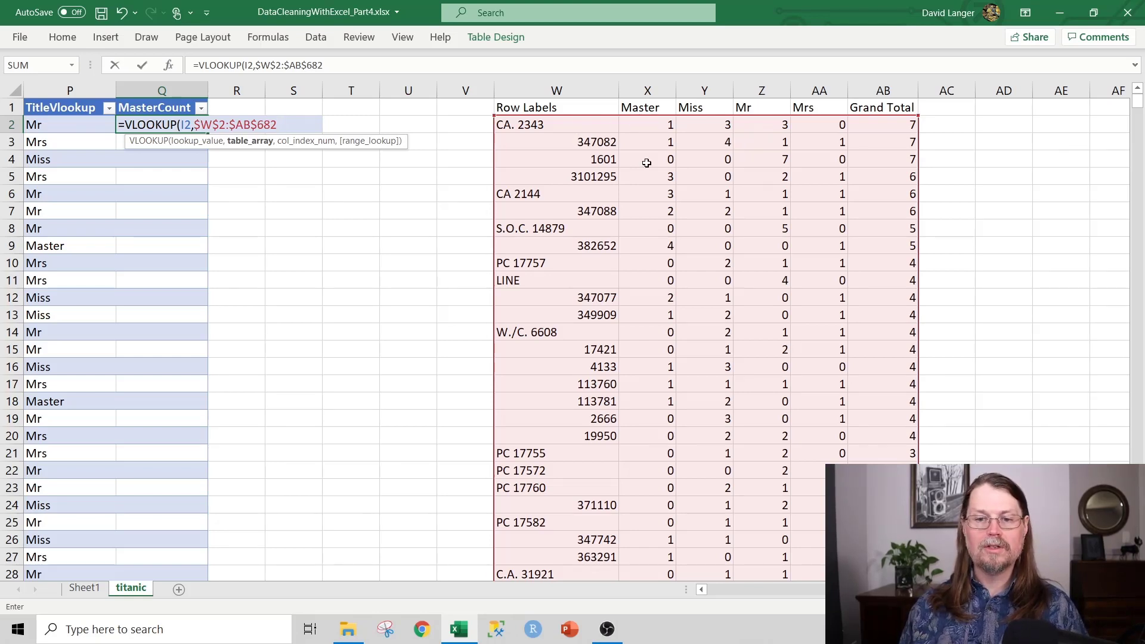
Complete the MasterCount formula with column index 2 and exact match FALSE, verifying the lookup range's last row and the result in row 9.
{"action": "type", "text": ",2"}
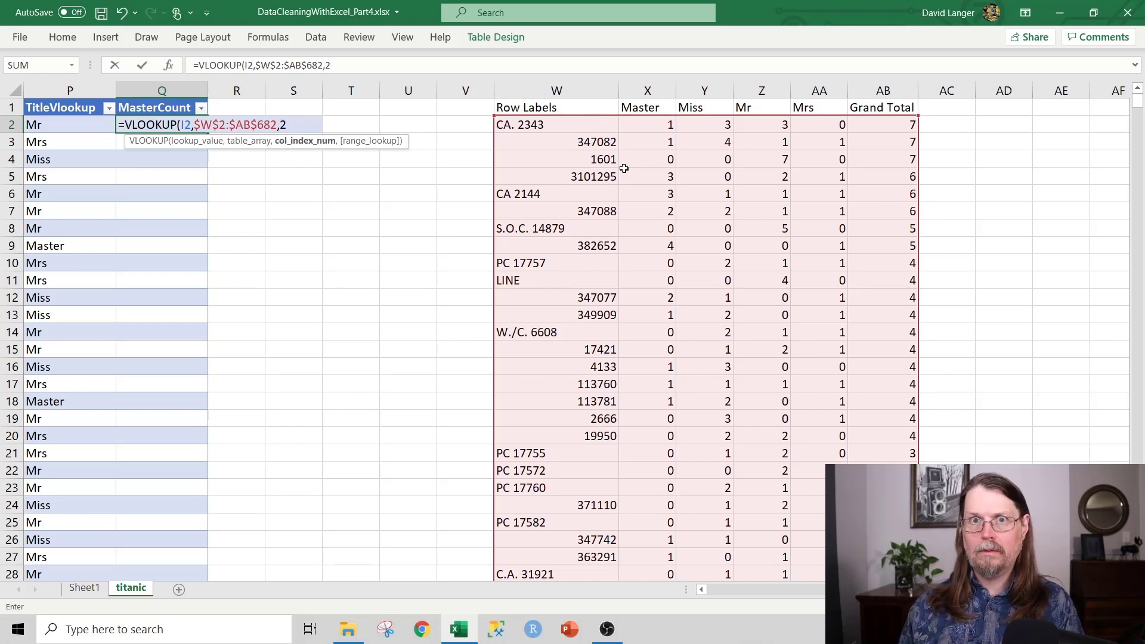
{"action": "type", "text": ","}
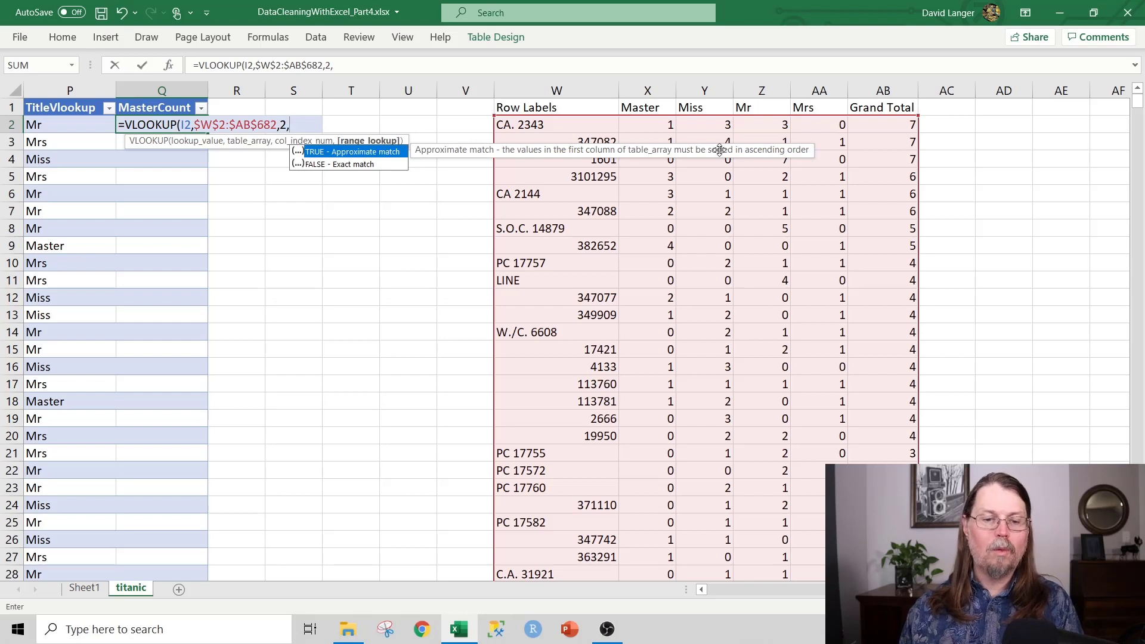
{"action": "left_click", "coordinate": [370, 165]}
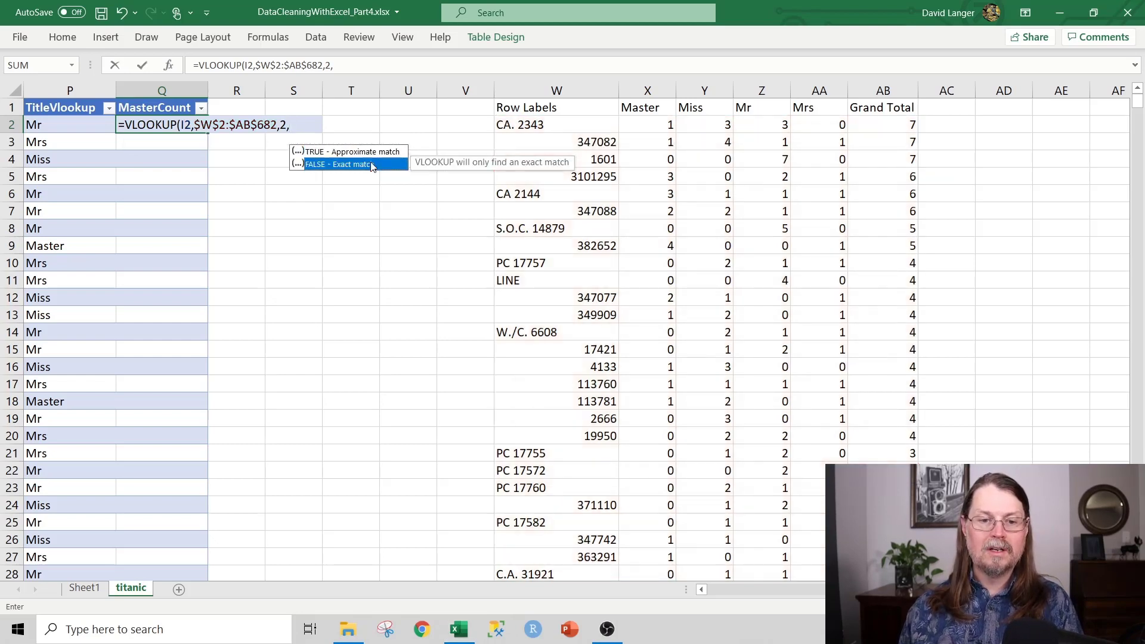
{"action": "double_click", "coordinate": [371, 165]}
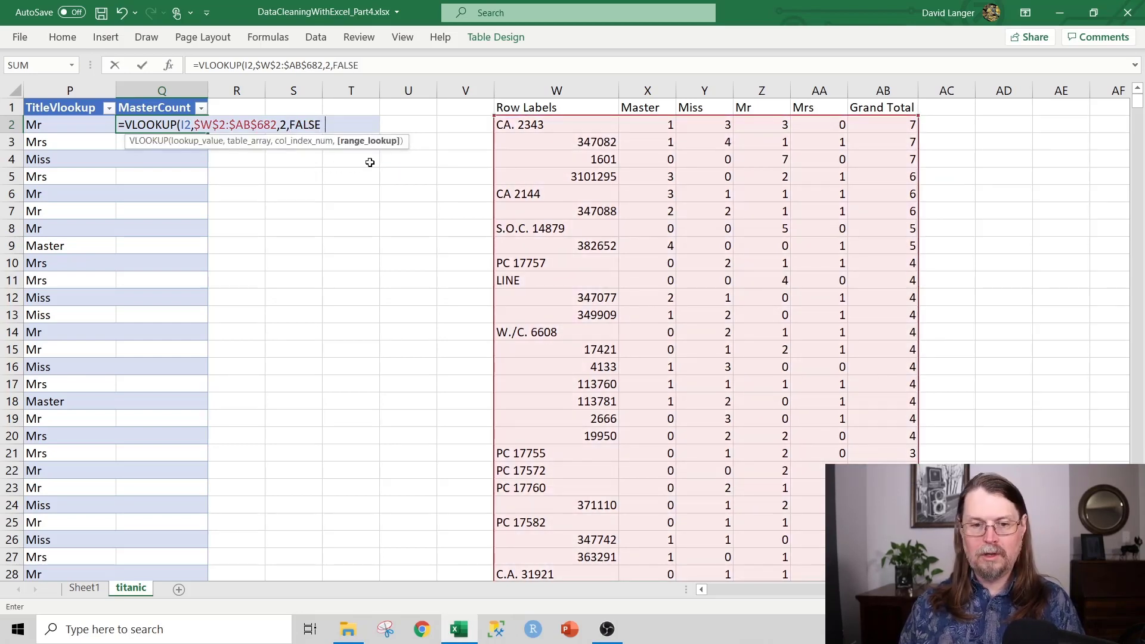
{"action": "type", "text": ")"}
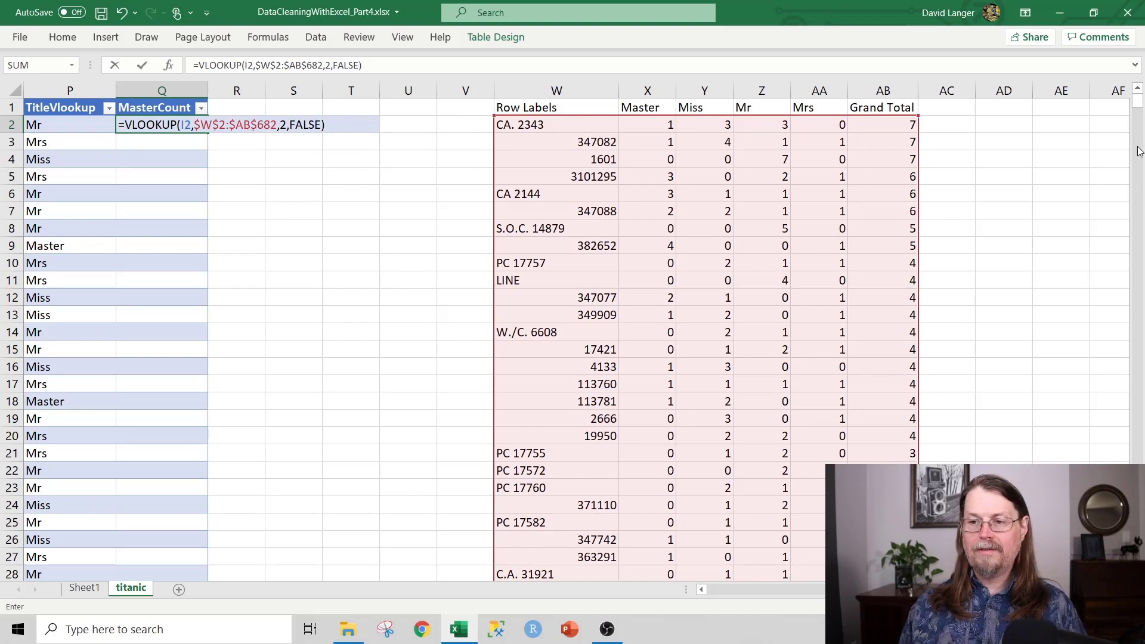
{"action": "left_click_drag", "start_coordinate": [1138, 107], "coordinate": [1140, 451]}
{"action": "scroll", "coordinate": [820, 448], "scroll_direction": "down", "scroll_amount": 3}
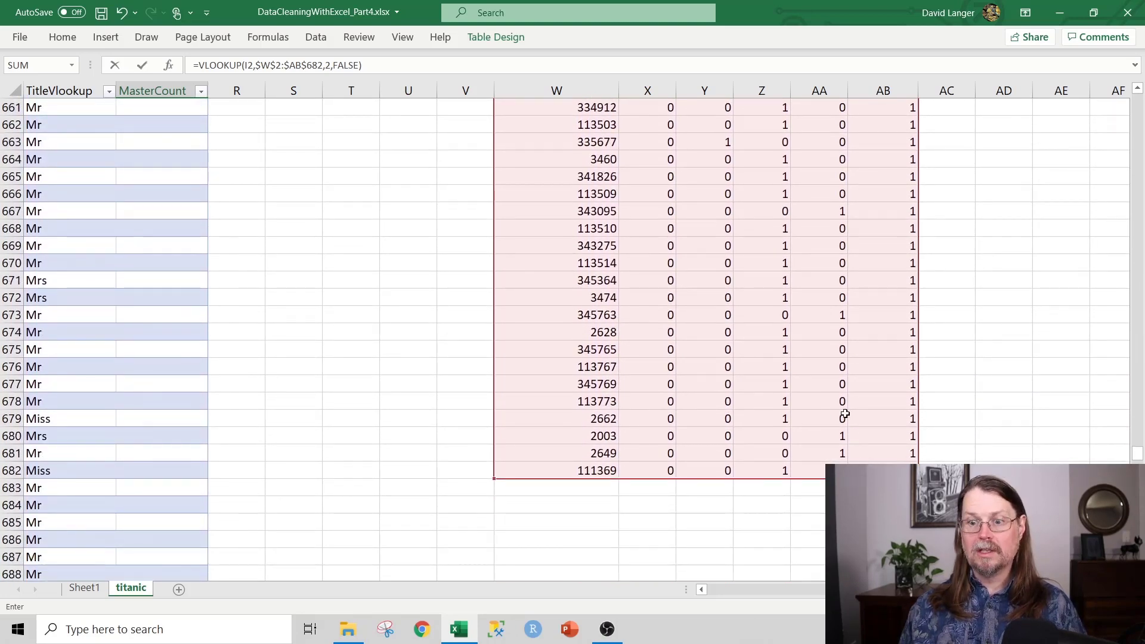
{"action": "left_click_drag", "start_coordinate": [1140, 453], "coordinate": [1143, 37]}
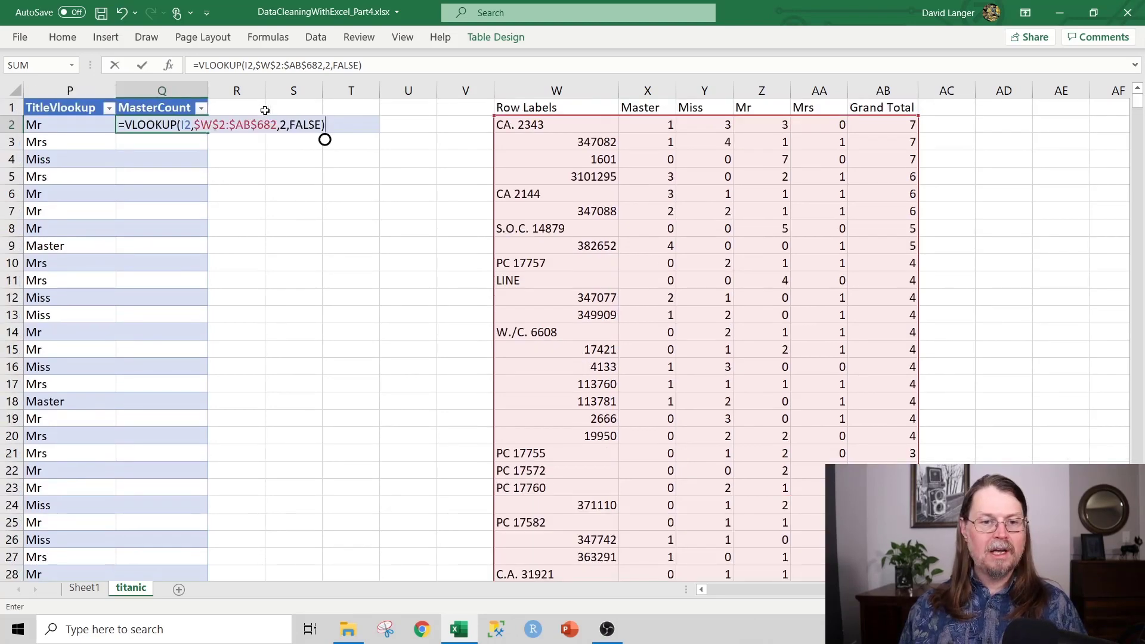
{"action": "key", "text": "Return"}
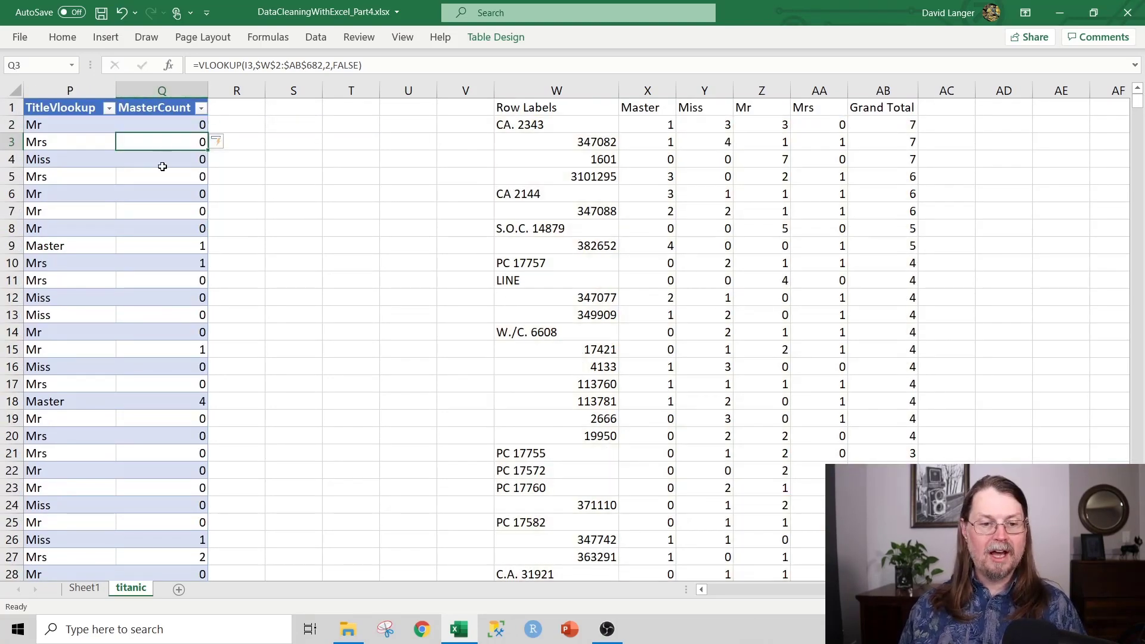
{"action": "left_click", "coordinate": [10, 247]}
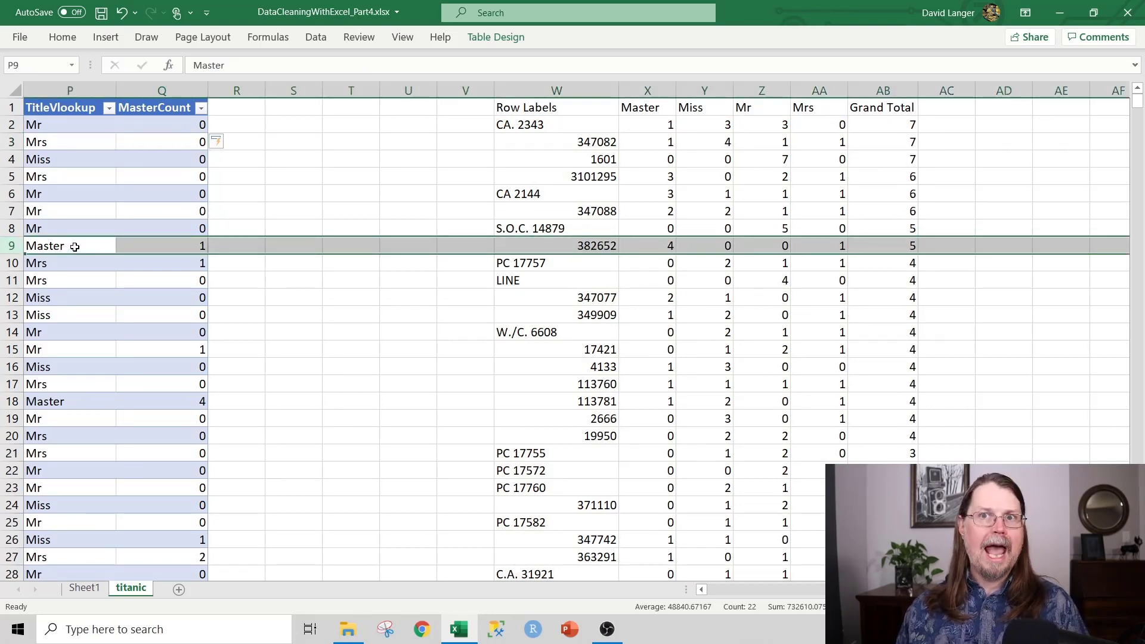
{"action": "left_click", "coordinate": [170, 248]}
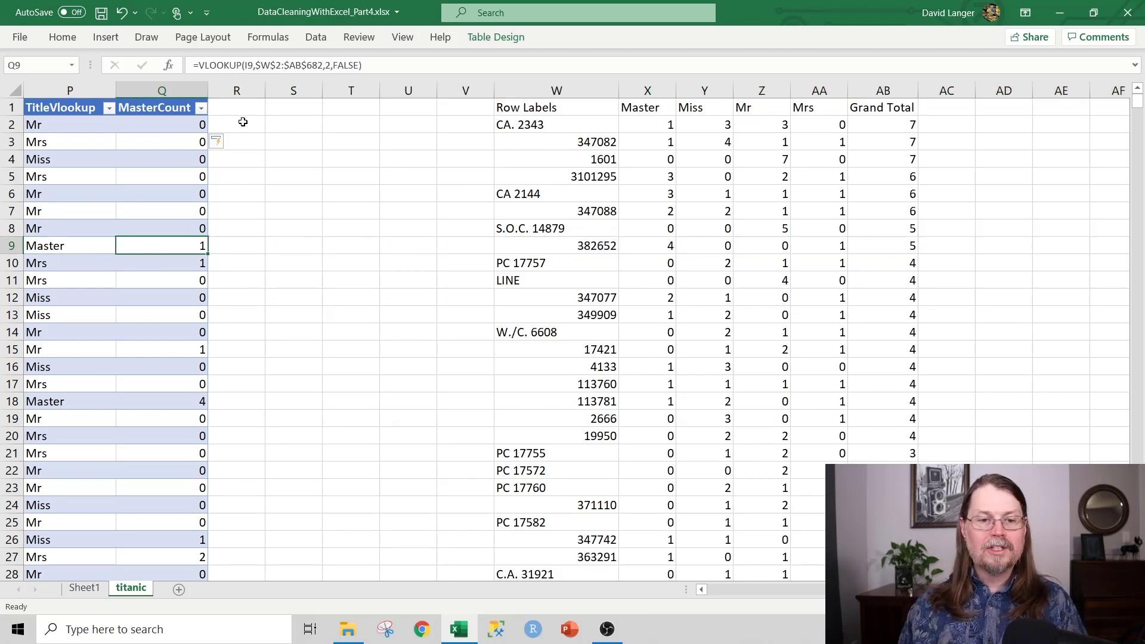
Add a MissCount column to the titanic table in R1.
{"action": "left_click", "coordinate": [237, 102]}
{"action": "type", "text": "MissCount"}
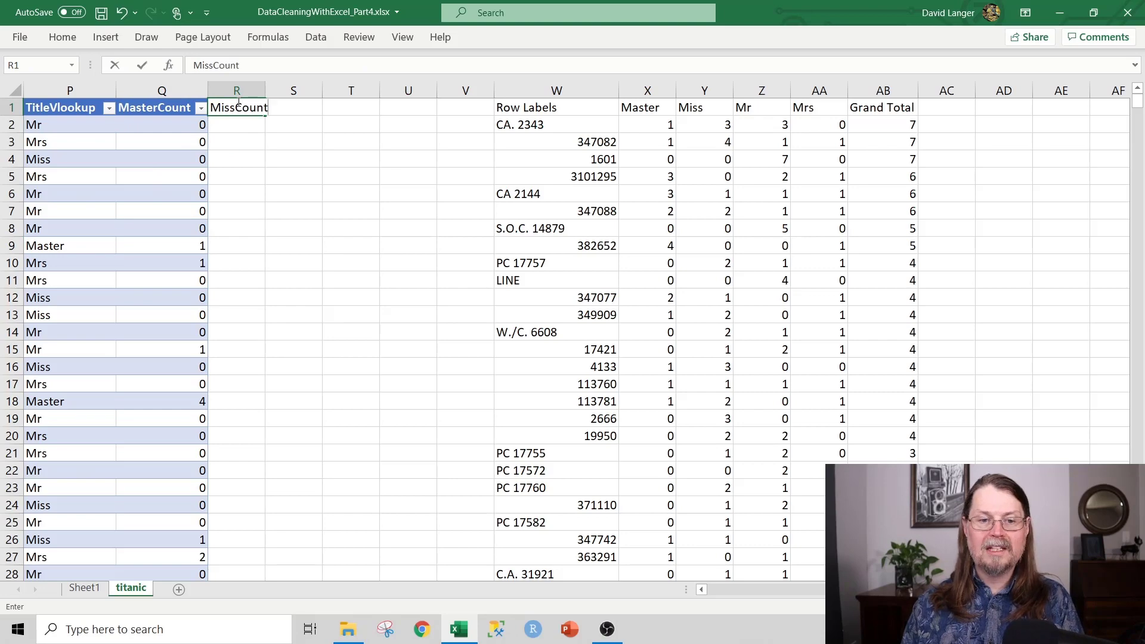
{"action": "key", "text": "Return"}
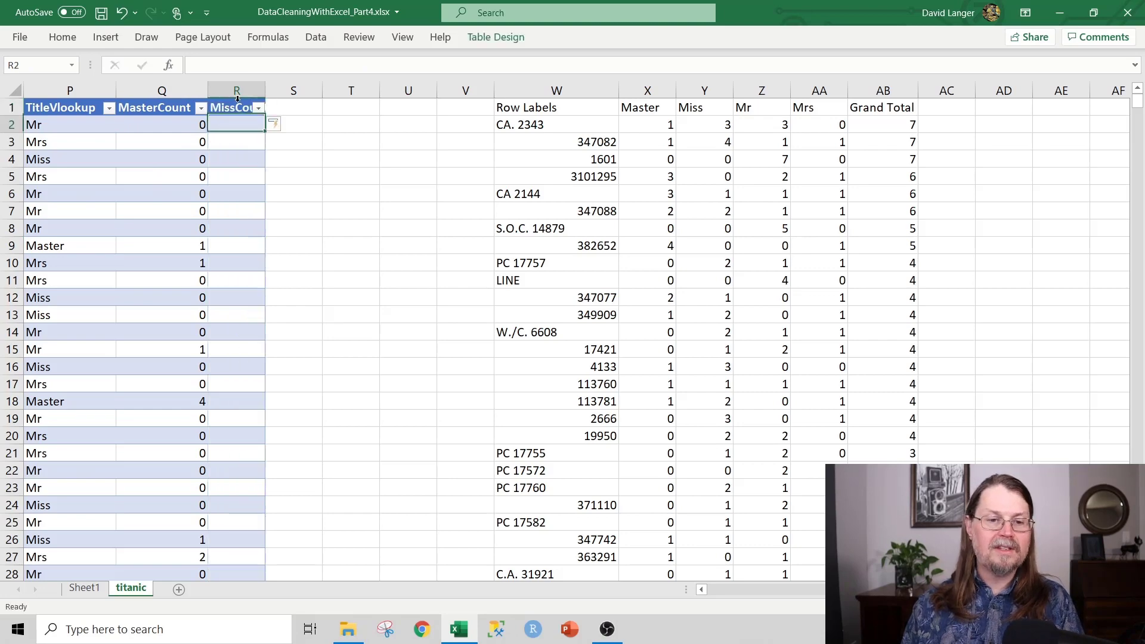
Reuse the MasterCount VLOOKUP formula from Q2 in R2, changing its column index to 3.
{"action": "key", "text": "Left"}
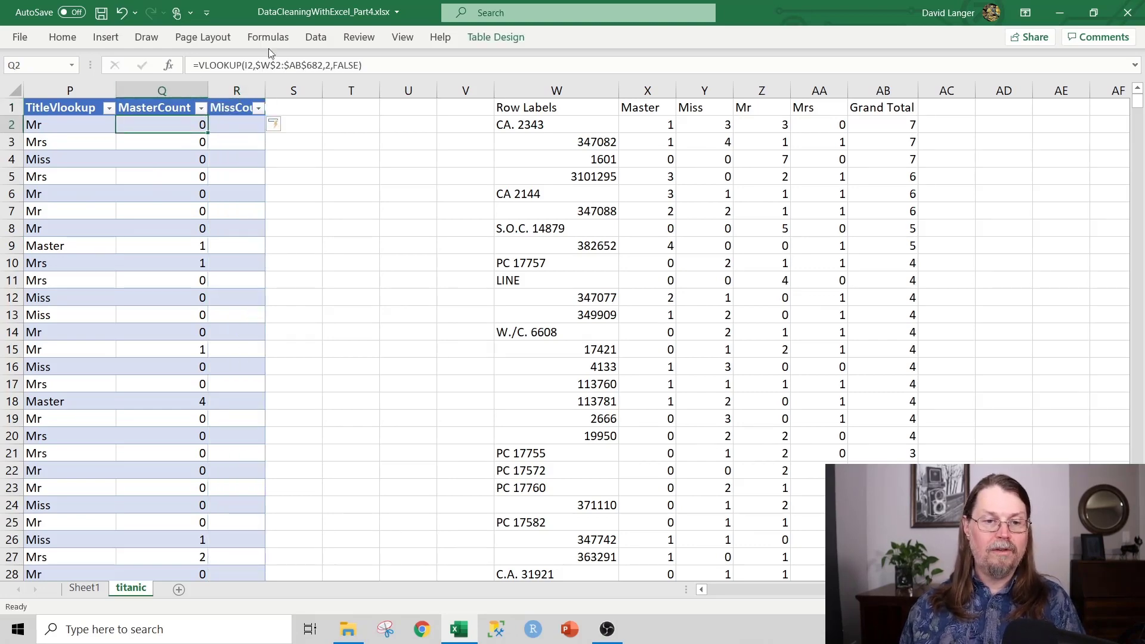
{"action": "left_click_drag", "start_coordinate": [362, 66], "coordinate": [193, 71]}
{"action": "key", "text": "ctrl+c"}
{"action": "key", "text": "Escape"}
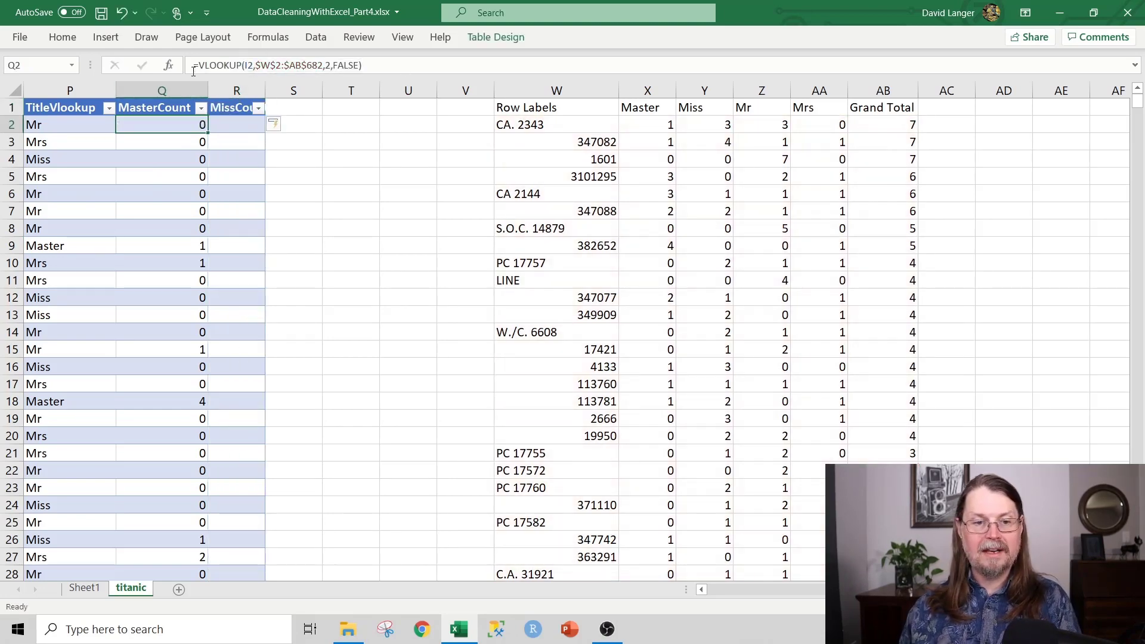
{"action": "key", "text": "Right"}
{"action": "left_click", "coordinate": [247, 71]}
{"action": "key", "text": "ctrl+v"}
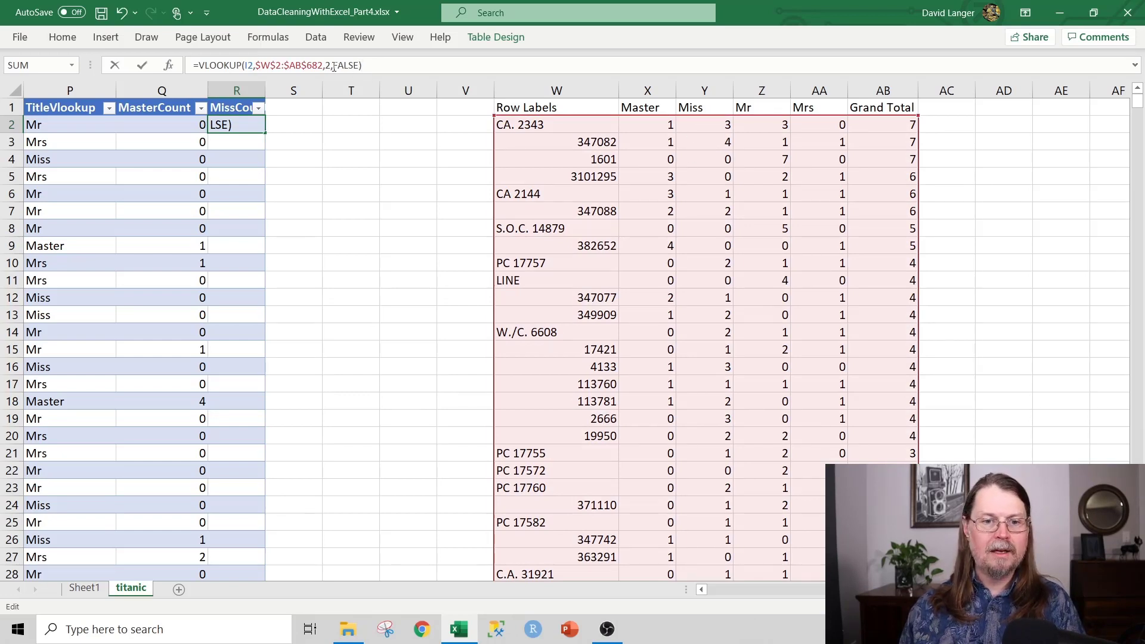
{"action": "left_click", "coordinate": [334, 66]}
{"action": "key", "text": "BackSpace"}
{"action": "type", "text": "3"}
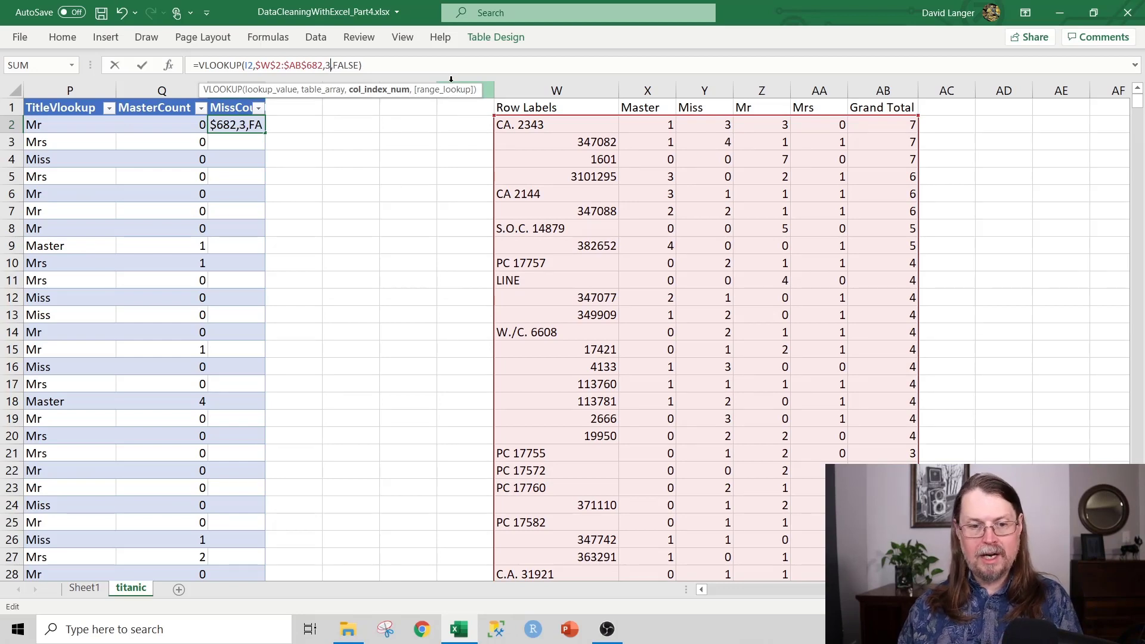
{"action": "key", "text": "Return"}
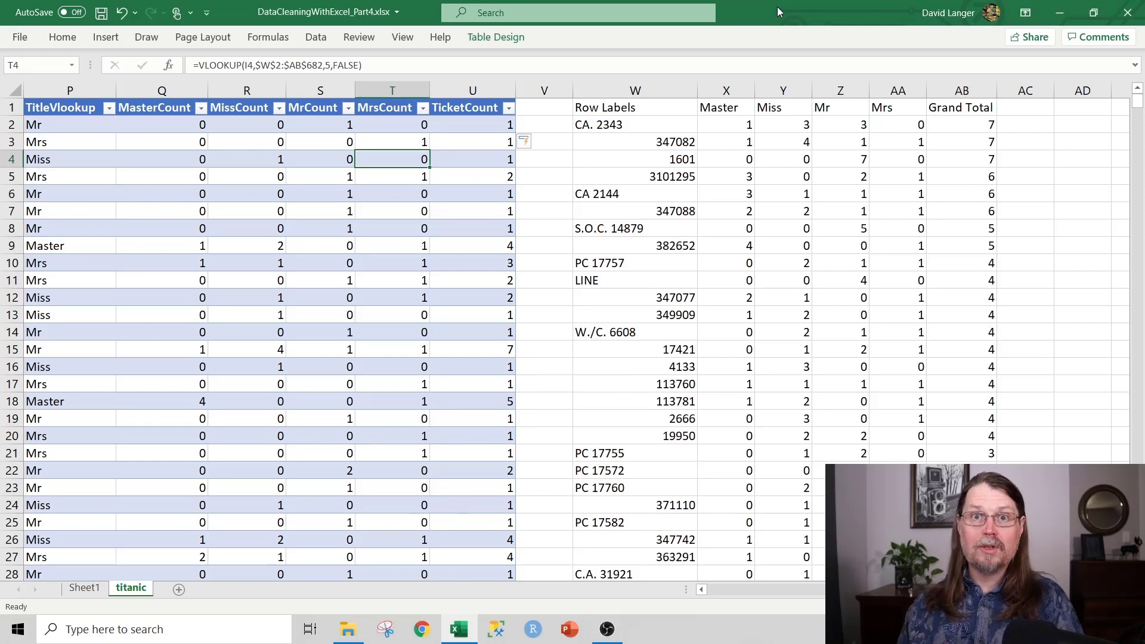
Review the count column headers from MasterCount through TicketCount.
{"action": "left_click", "coordinate": [171, 110]}
{"action": "left_click", "coordinate": [247, 108]}
{"action": "left_click", "coordinate": [295, 108]}
{"action": "left_click", "coordinate": [369, 108]}
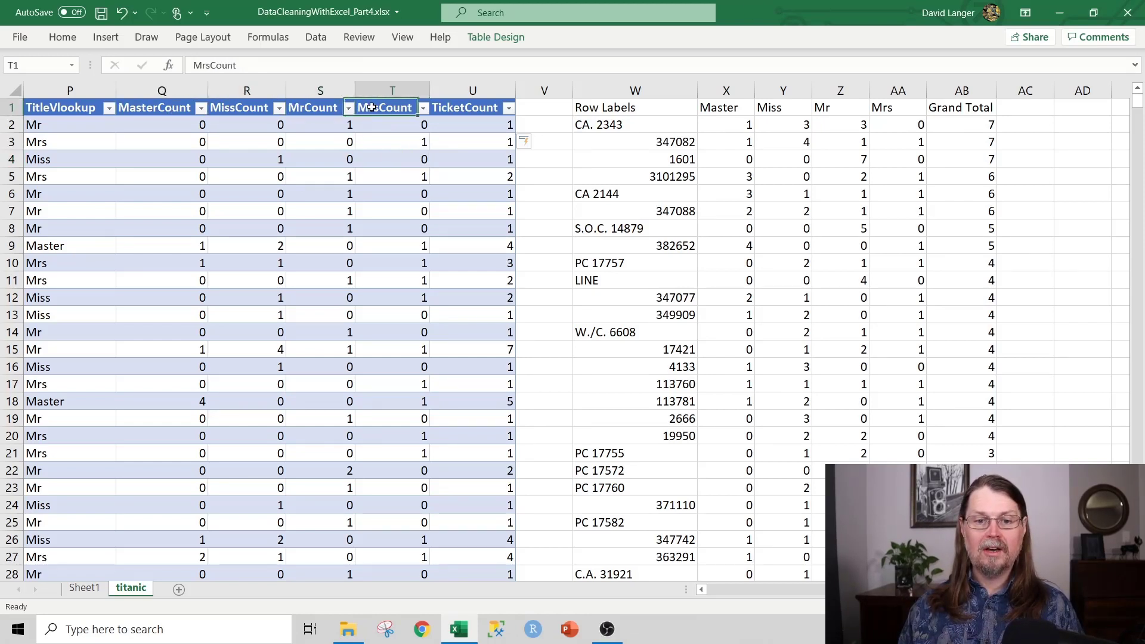
{"action": "left_click", "coordinate": [457, 109]}
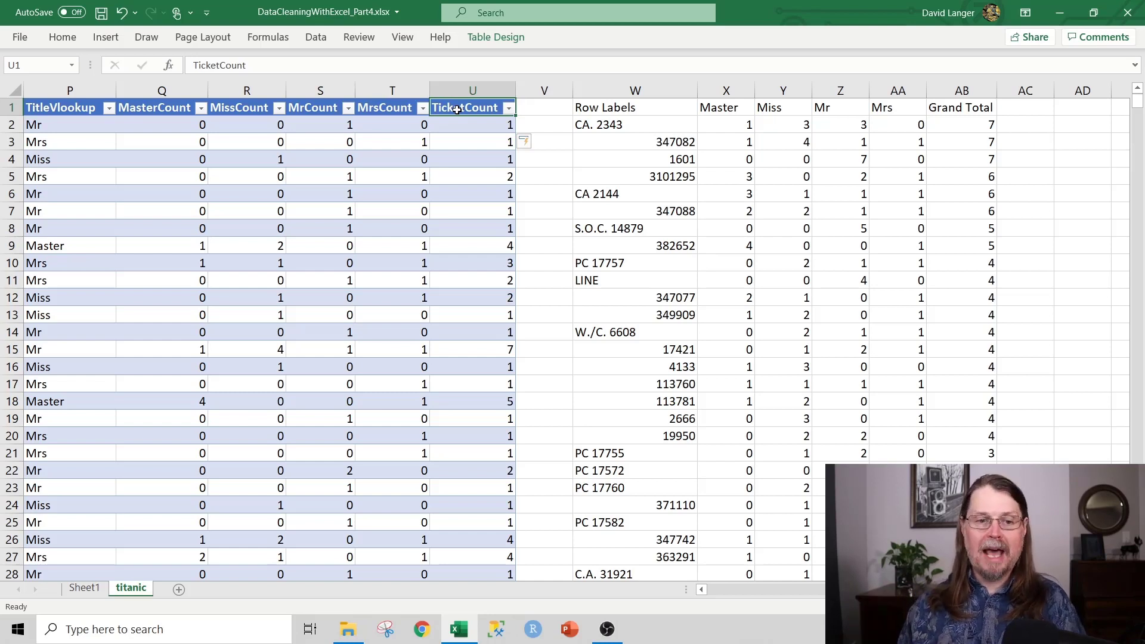
Replace the MasterCount through TicketCount formulas in Q2:U892 with their static values and spot-check a few cells.
{"action": "left_click", "coordinate": [165, 124]}
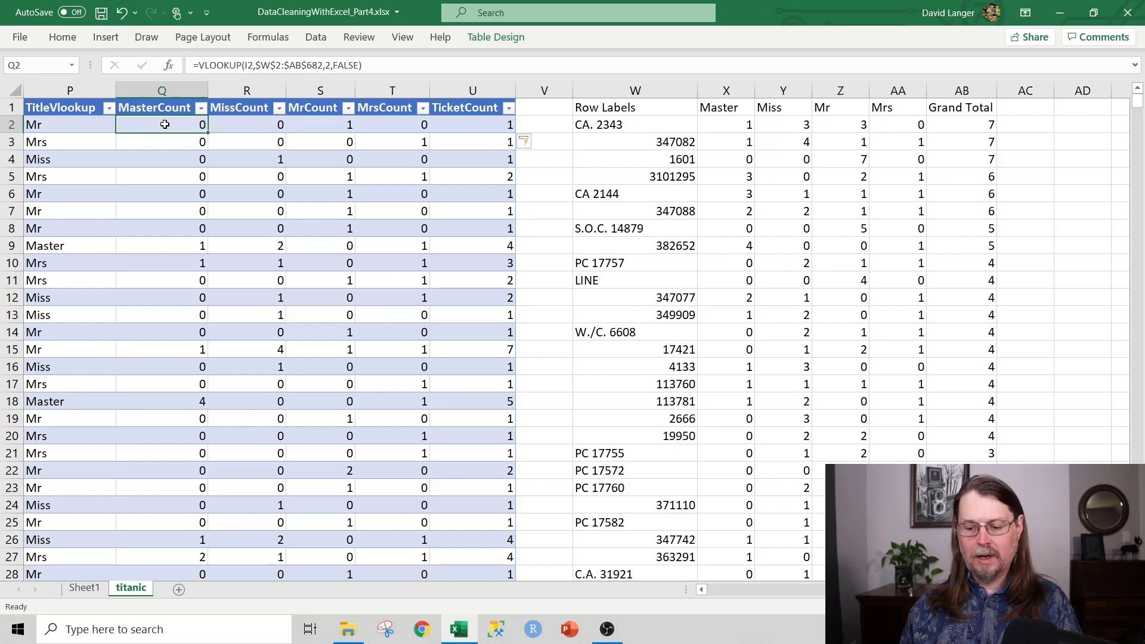
{"action": "key", "text": "shift+Right"}
{"action": "key", "text": "shift+Right"}
{"action": "key", "text": "shift+Right"}
{"action": "key", "text": "shift+Right"}
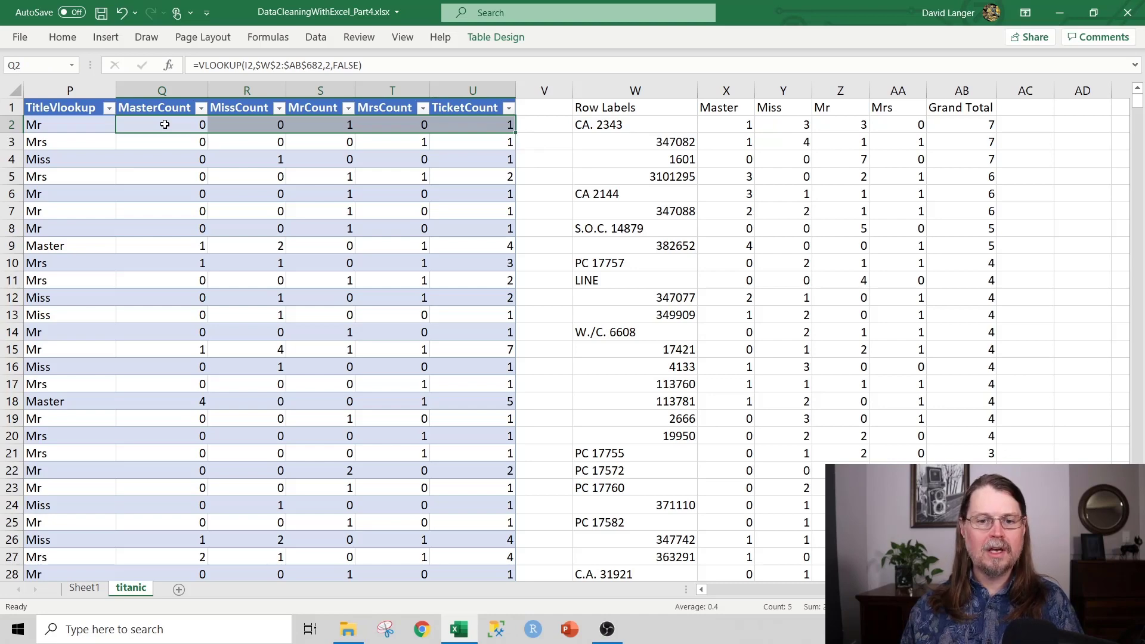
{"action": "key", "text": "ctrl+shift+Down"}
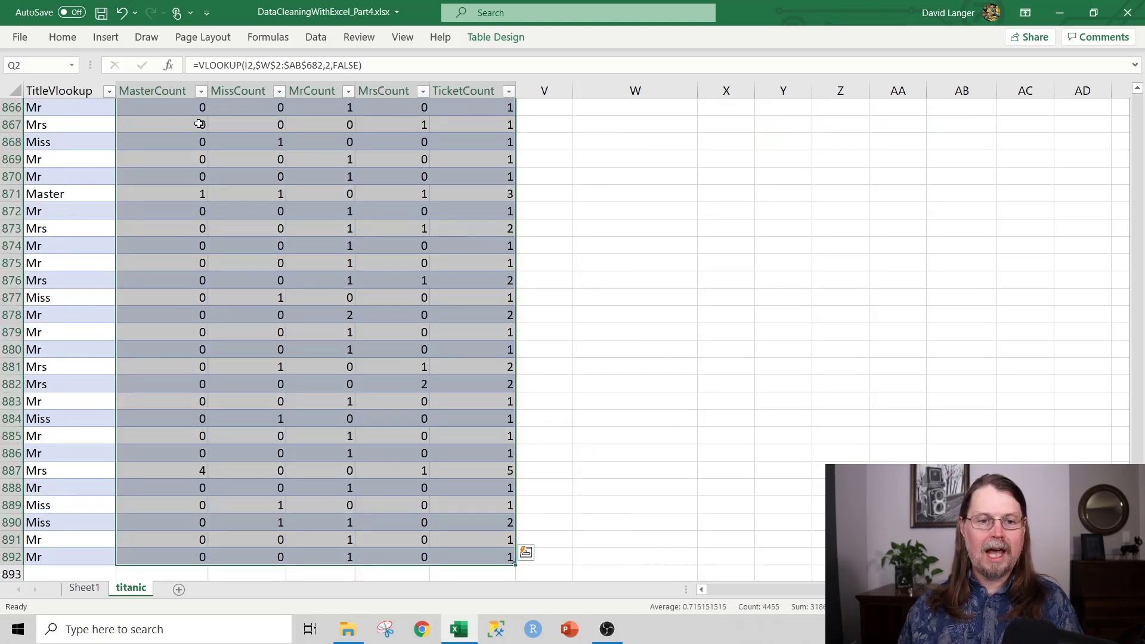
{"action": "key", "text": "ctrl+c"}
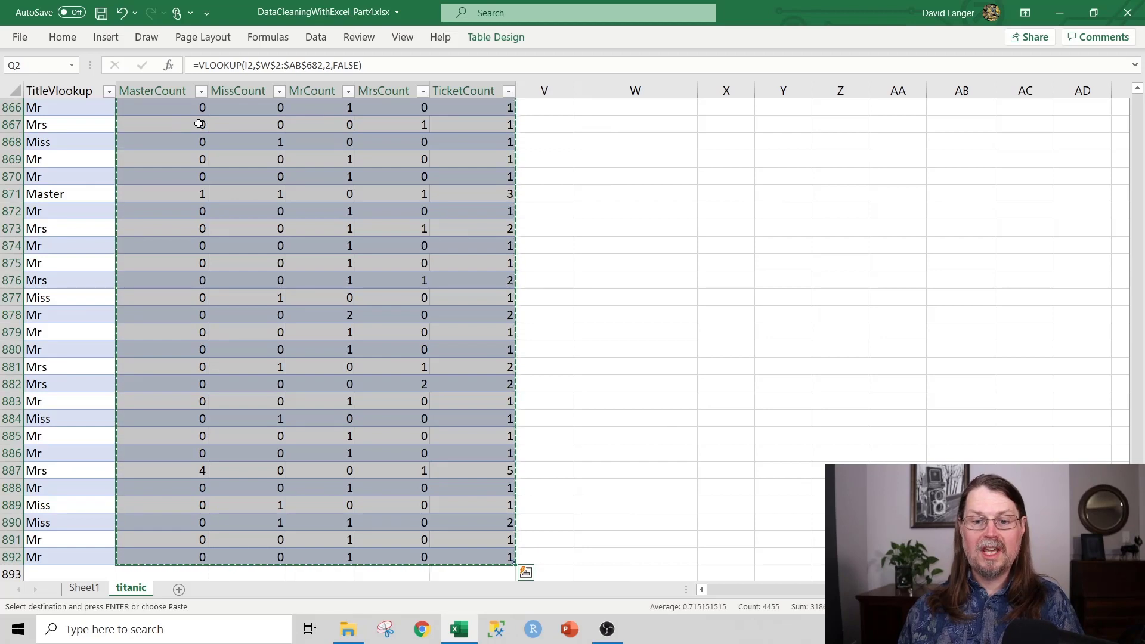
{"action": "right_click", "coordinate": [348, 148]}
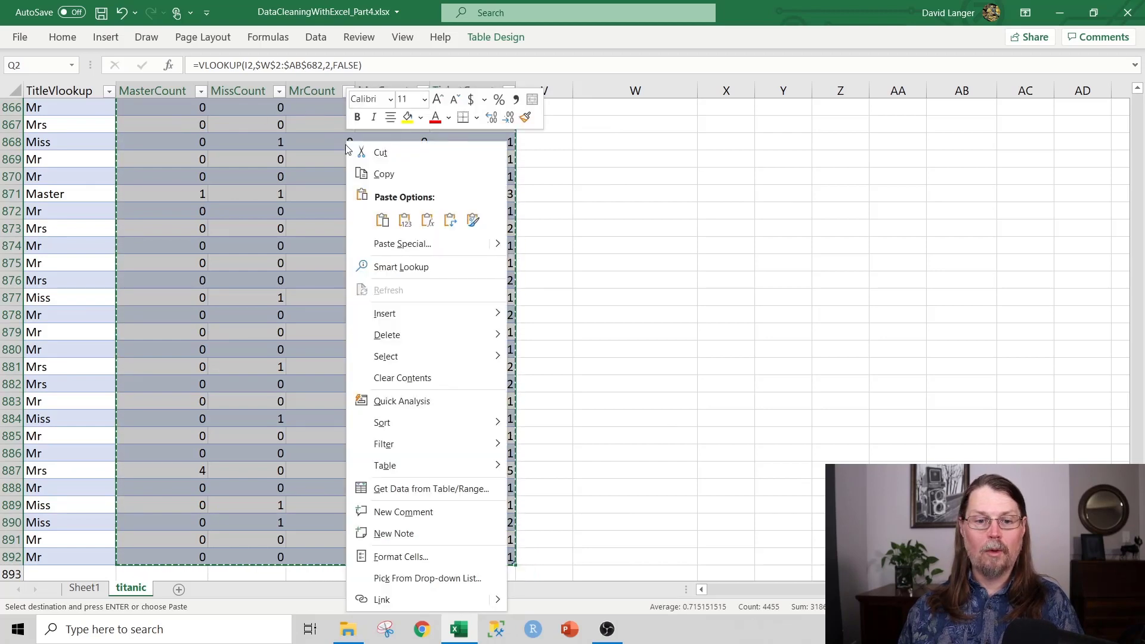
{"action": "left_click", "coordinate": [407, 222]}
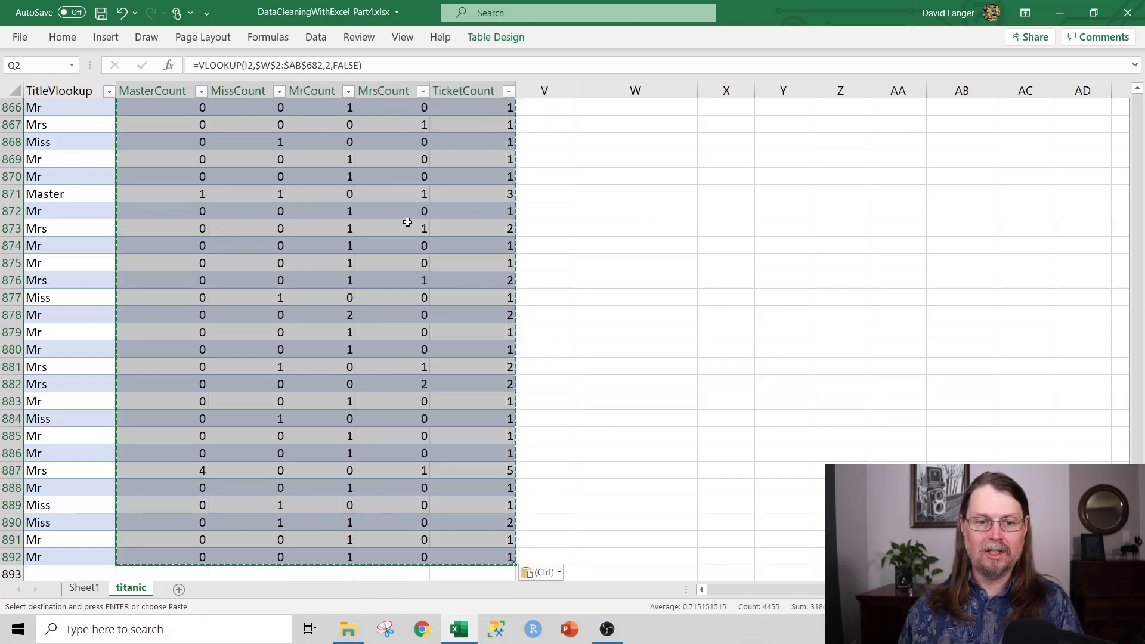
{"action": "left_click", "coordinate": [392, 159]}
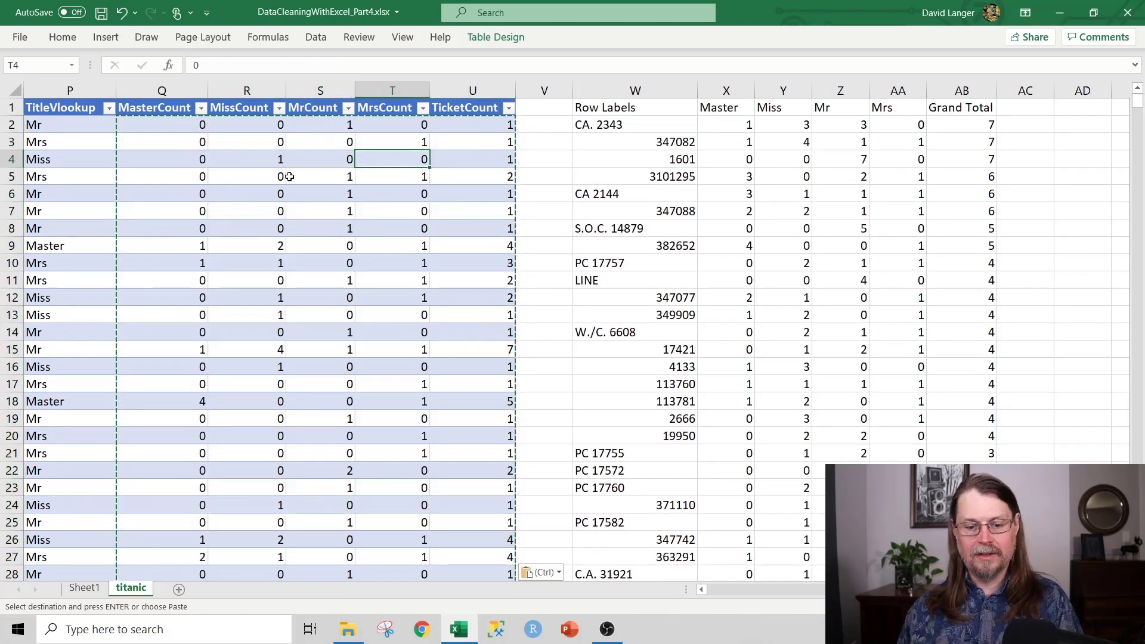
{"action": "key", "text": "Escape"}
{"action": "left_click", "coordinate": [281, 171]}
{"action": "left_click", "coordinate": [307, 207]}
{"action": "left_click", "coordinate": [381, 193]}
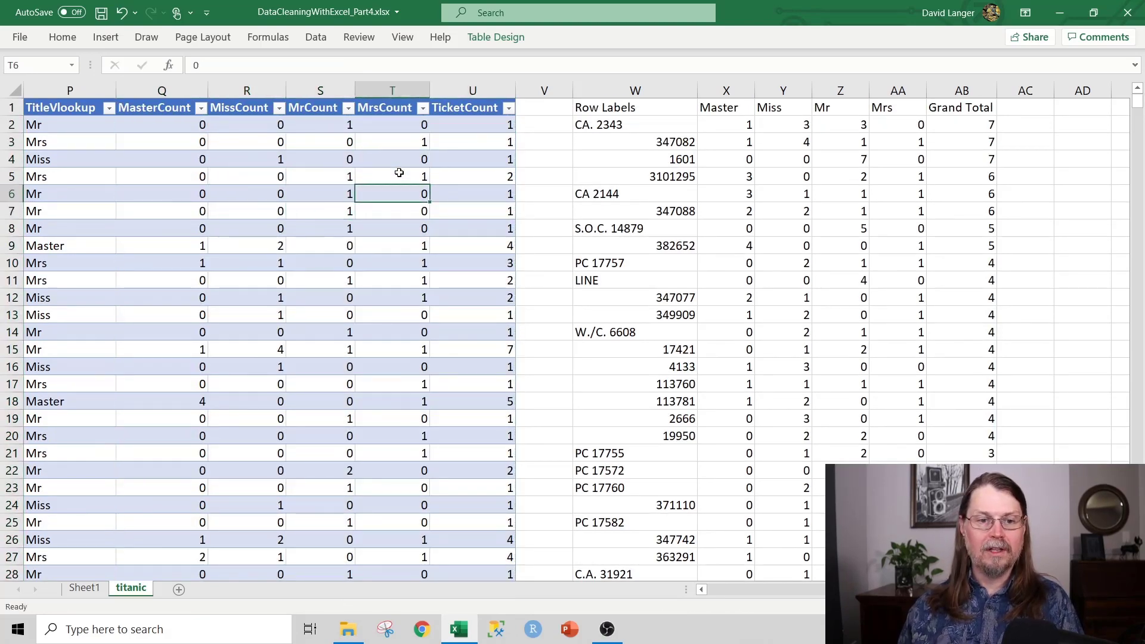
{"action": "left_click", "coordinate": [396, 172]}
Delete columns W through AC, which hold the copied per-ticket lookup data beside the titanic table.
{"action": "left_click", "coordinate": [636, 91]}
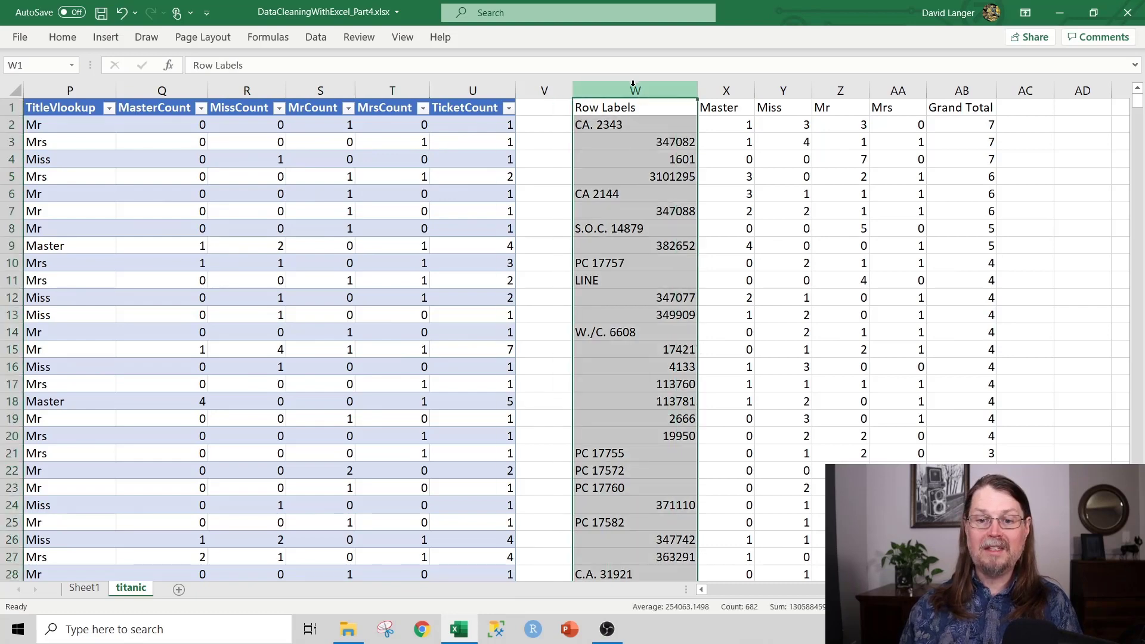
{"action": "left_click", "coordinate": [1021, 90], "text": "shift"}
{"action": "right_click", "coordinate": [1022, 90]}
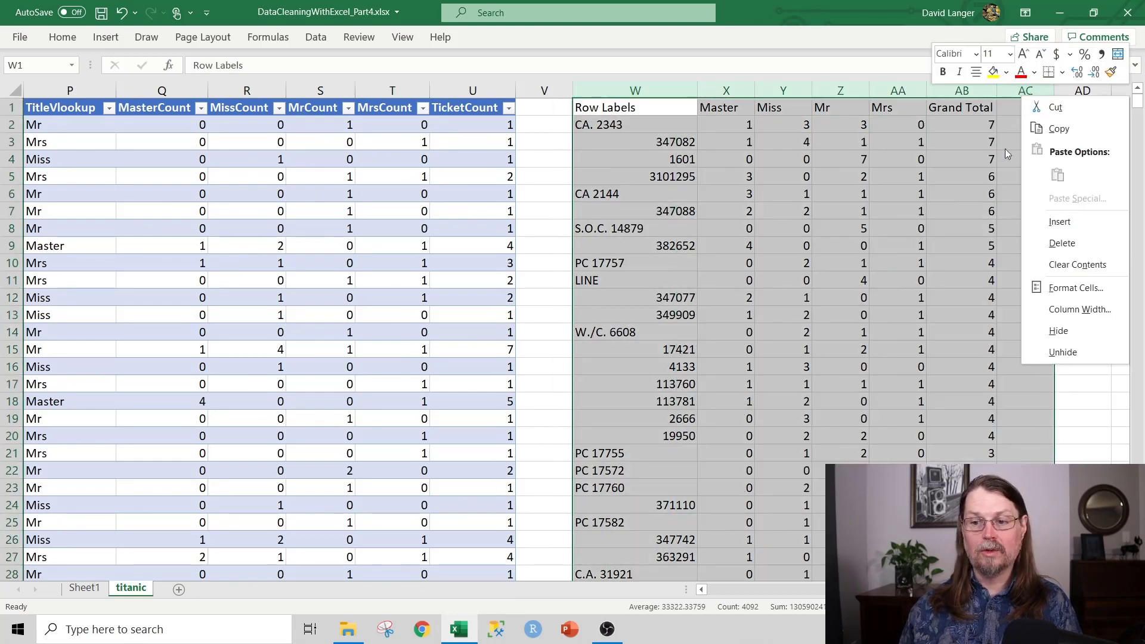
{"action": "left_click", "coordinate": [1071, 243]}
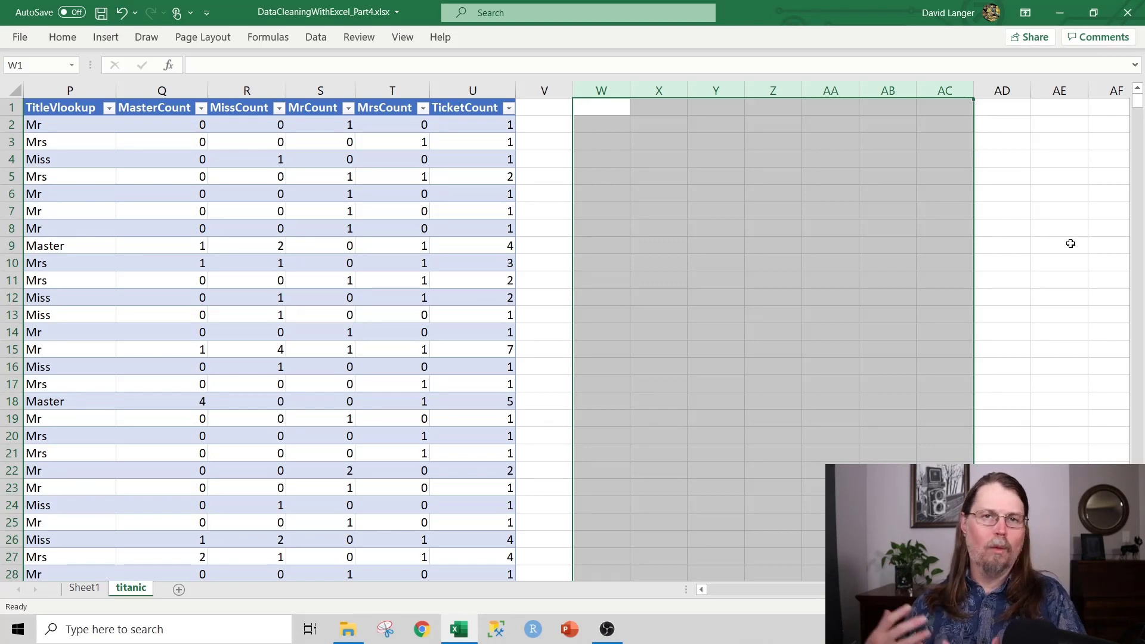
Permanently delete Sheet1, the worksheet with the old PivotTable.
{"action": "left_click", "coordinate": [84, 588]}
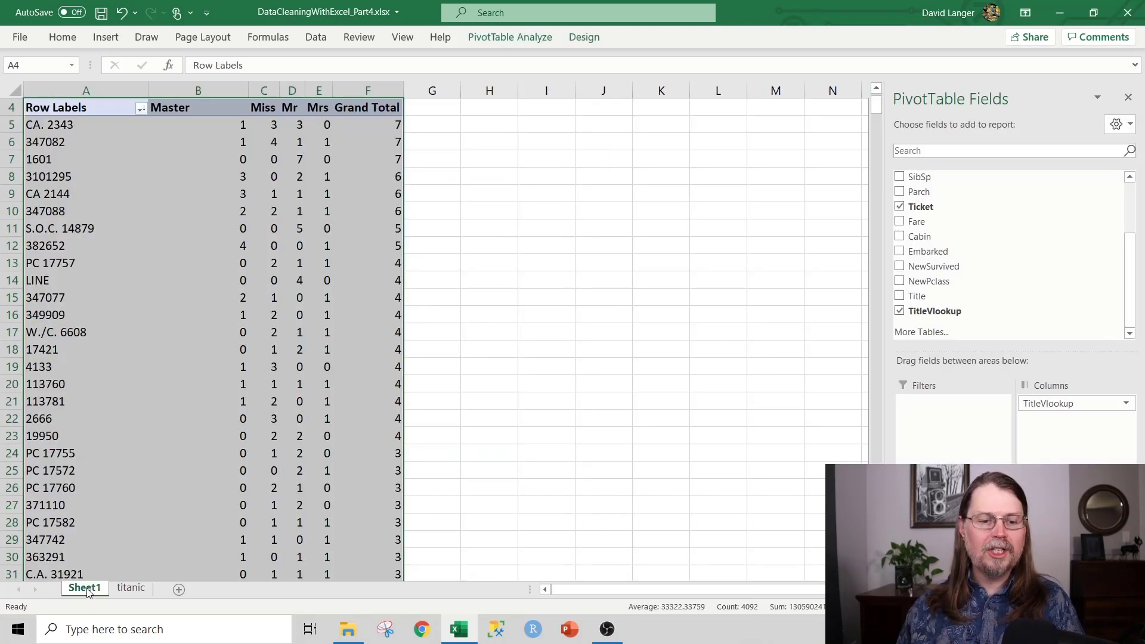
{"action": "right_click", "coordinate": [87, 589]}
{"action": "left_click", "coordinate": [129, 399]}
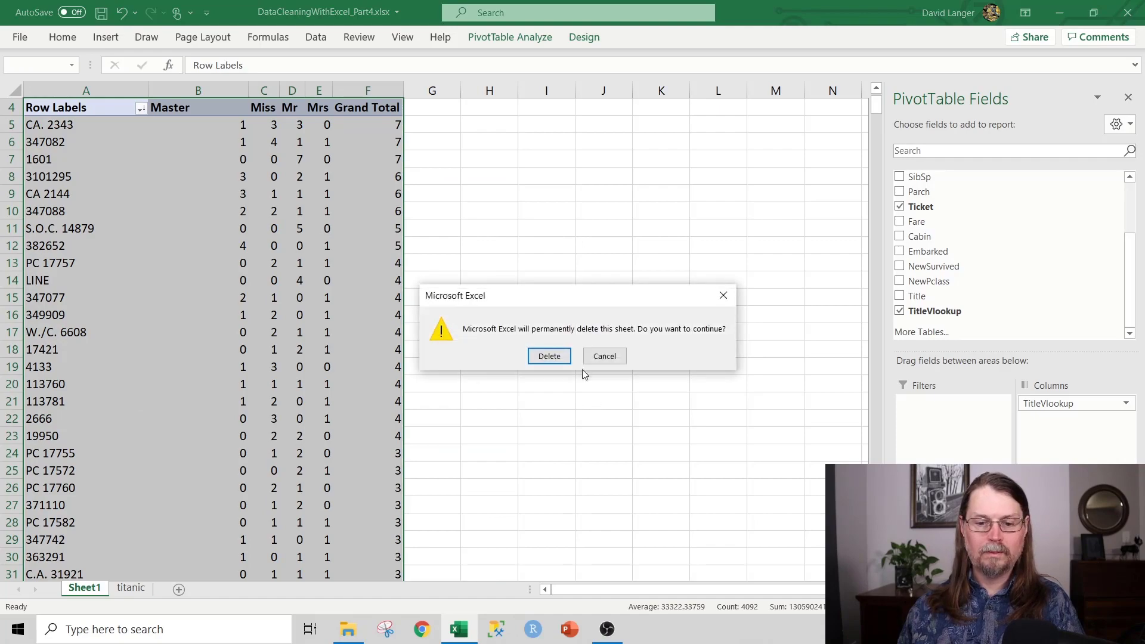
{"action": "left_click", "coordinate": [552, 356]}
Create a PivotTable from the titanic table on a new worksheet.
{"action": "left_click_drag", "start_coordinate": [811, 592], "coordinate": [732, 591]}
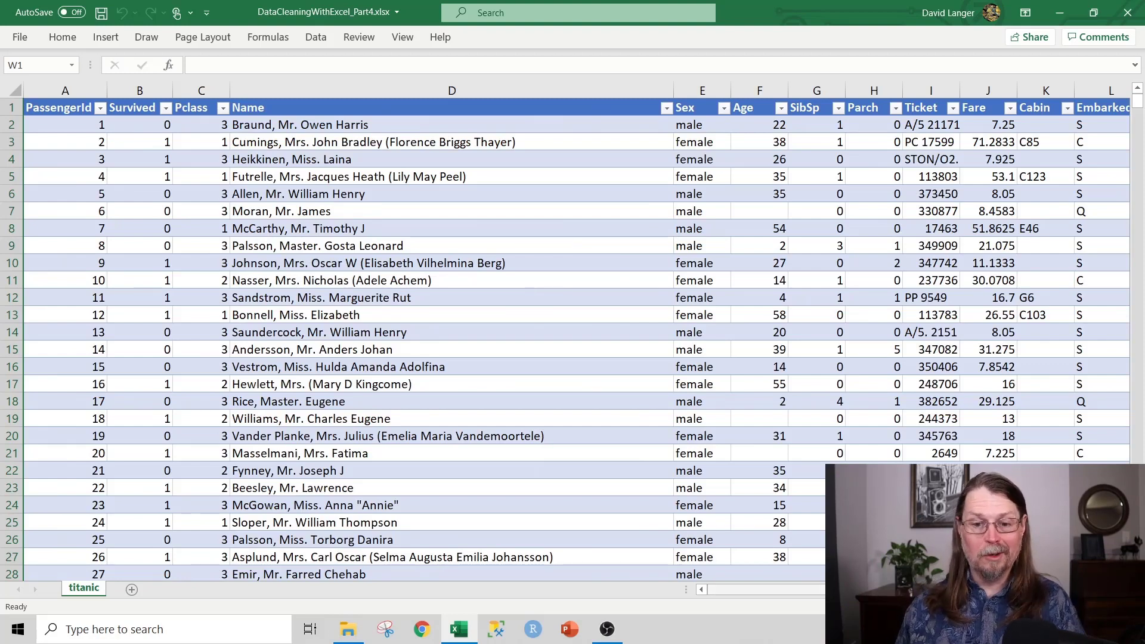
{"action": "left_click", "coordinate": [591, 215]}
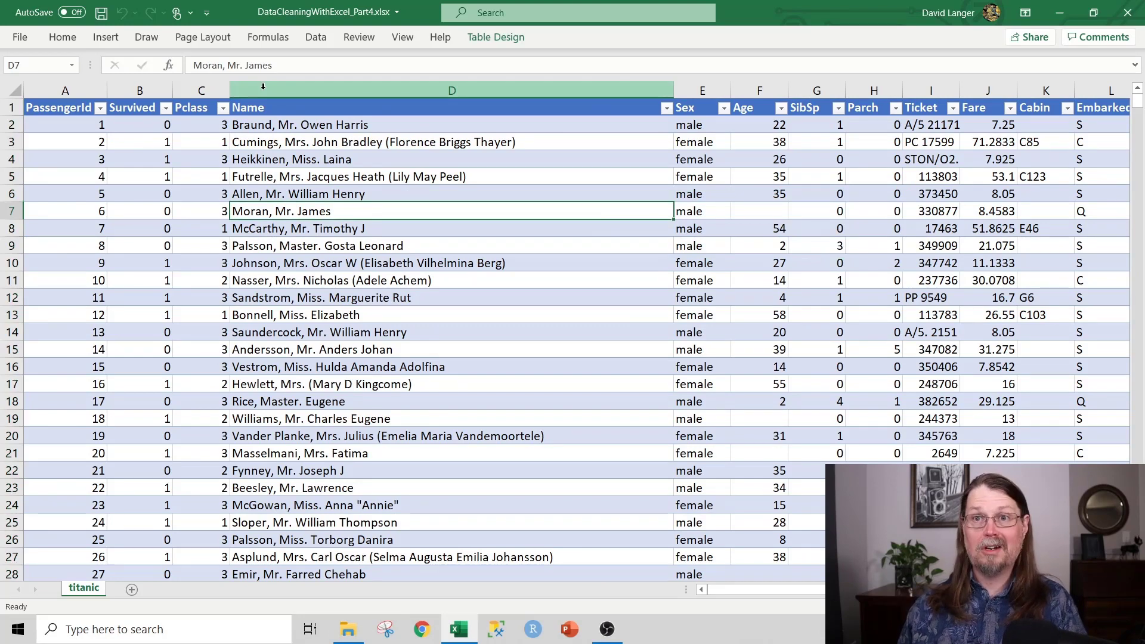
{"action": "left_click", "coordinate": [106, 37]}
{"action": "left_click", "coordinate": [28, 74]}
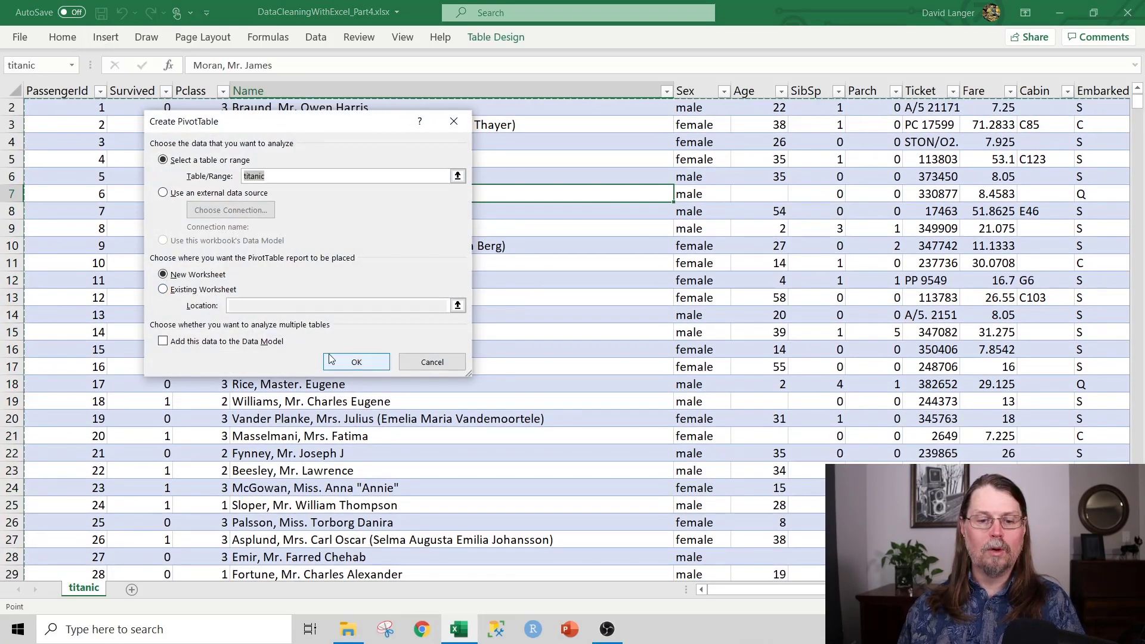
{"action": "left_click", "coordinate": [357, 363]}
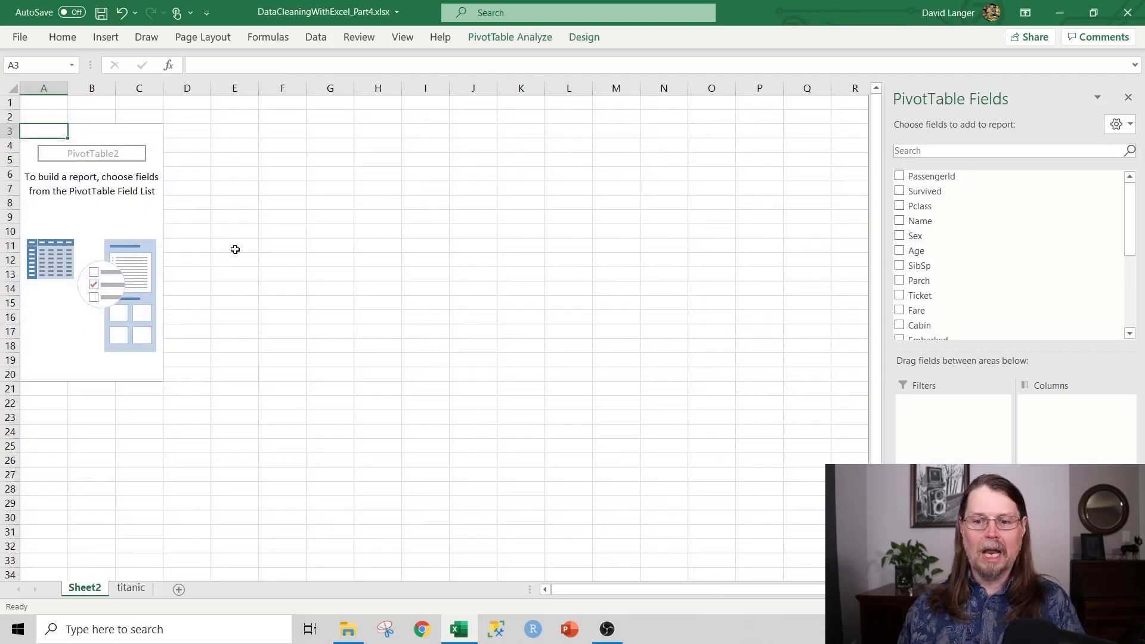
Add MrCount and MrsCount as report filters of the new PivotTable.
{"action": "scroll", "coordinate": [435, 331], "scroll_direction": "up", "scroll_amount": 2}
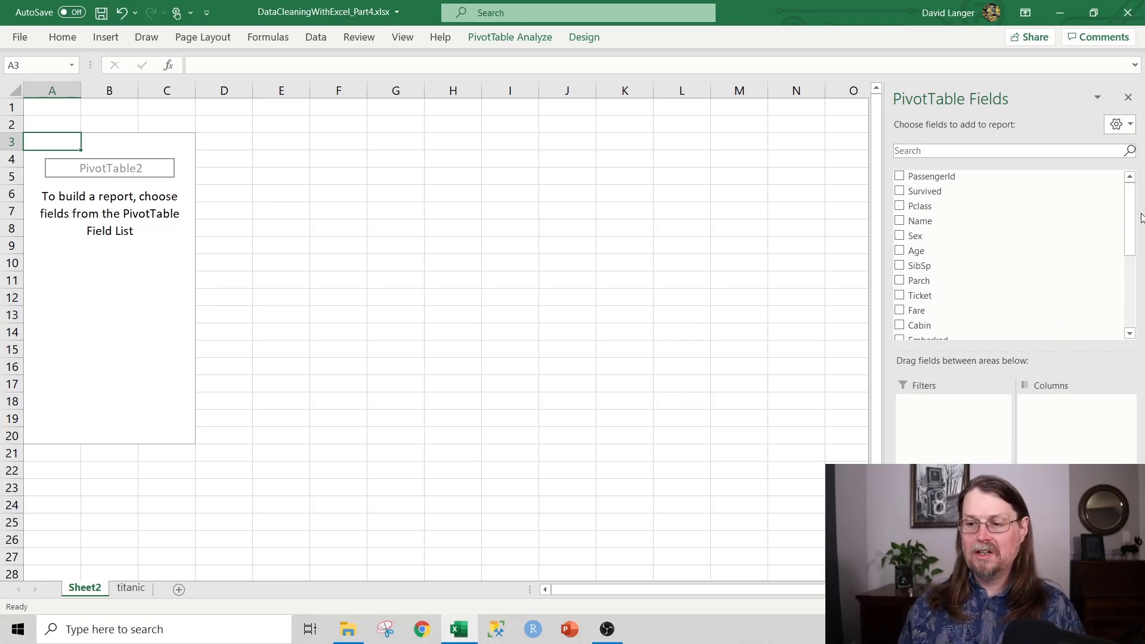
{"action": "left_click_drag", "start_coordinate": [1132, 237], "coordinate": [1134, 310]}
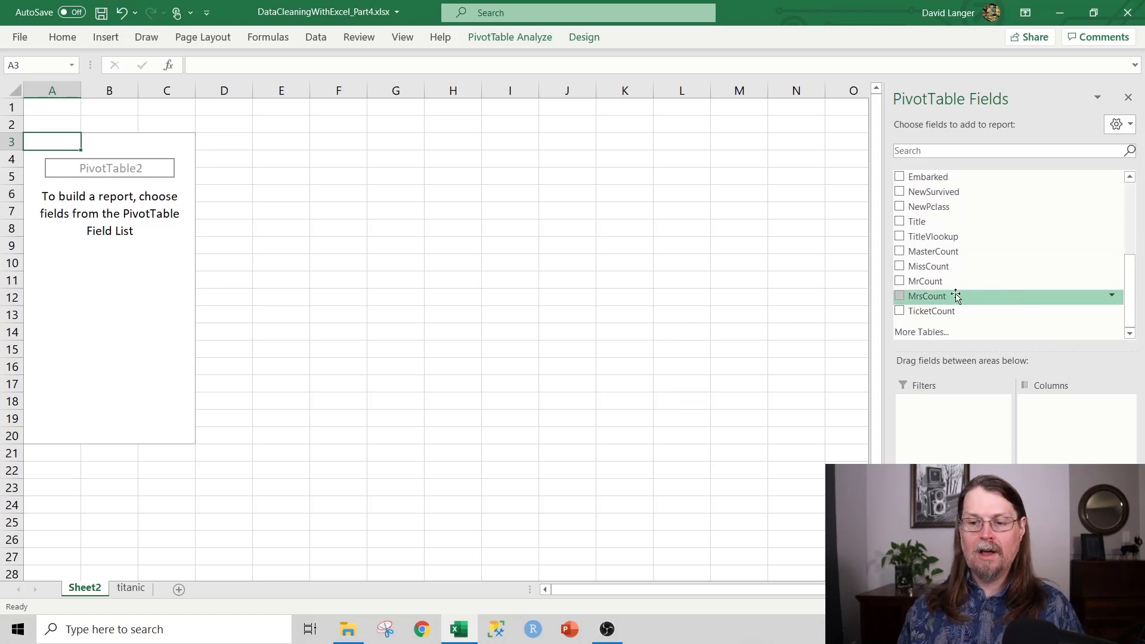
{"action": "left_click_drag", "start_coordinate": [951, 281], "coordinate": [951, 410]}
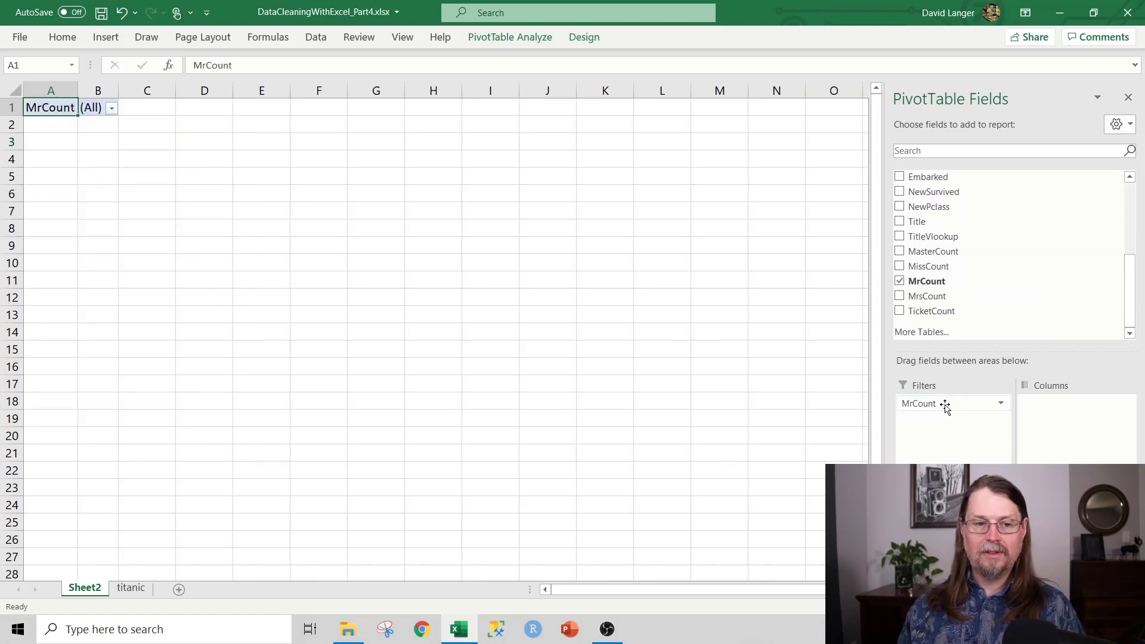
{"action": "left_click_drag", "start_coordinate": [948, 297], "coordinate": [944, 420]}
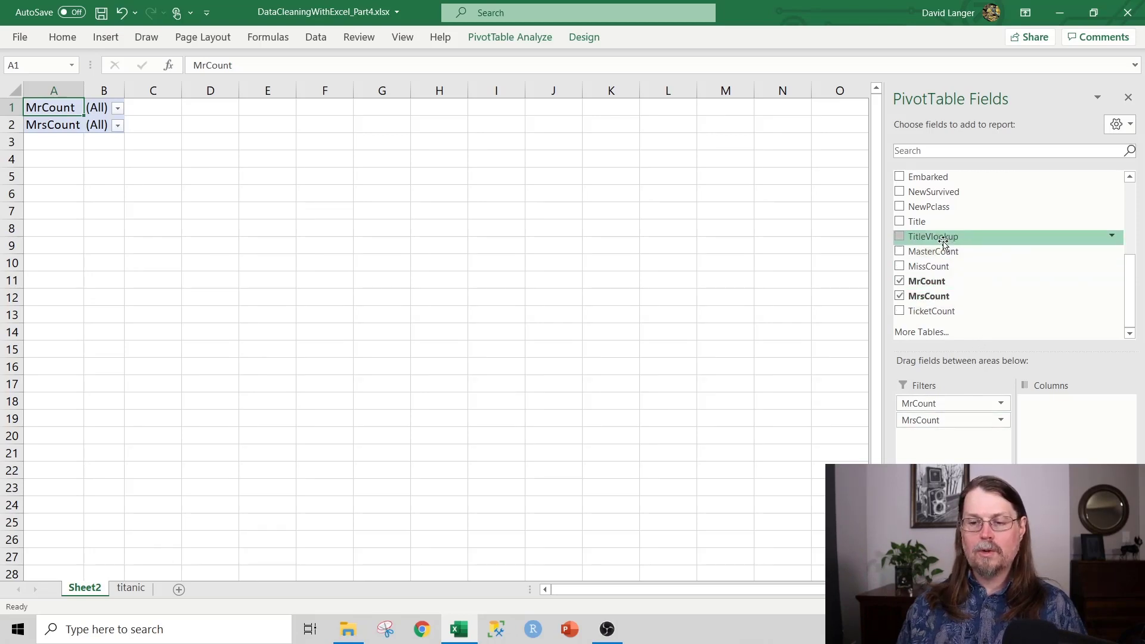
Group the PivotTable rows by TitleVlookup and NewPclass, and use NewSurvived for both the columns and the counted values.
{"action": "left_click_drag", "start_coordinate": [934, 237], "coordinate": [954, 519]}
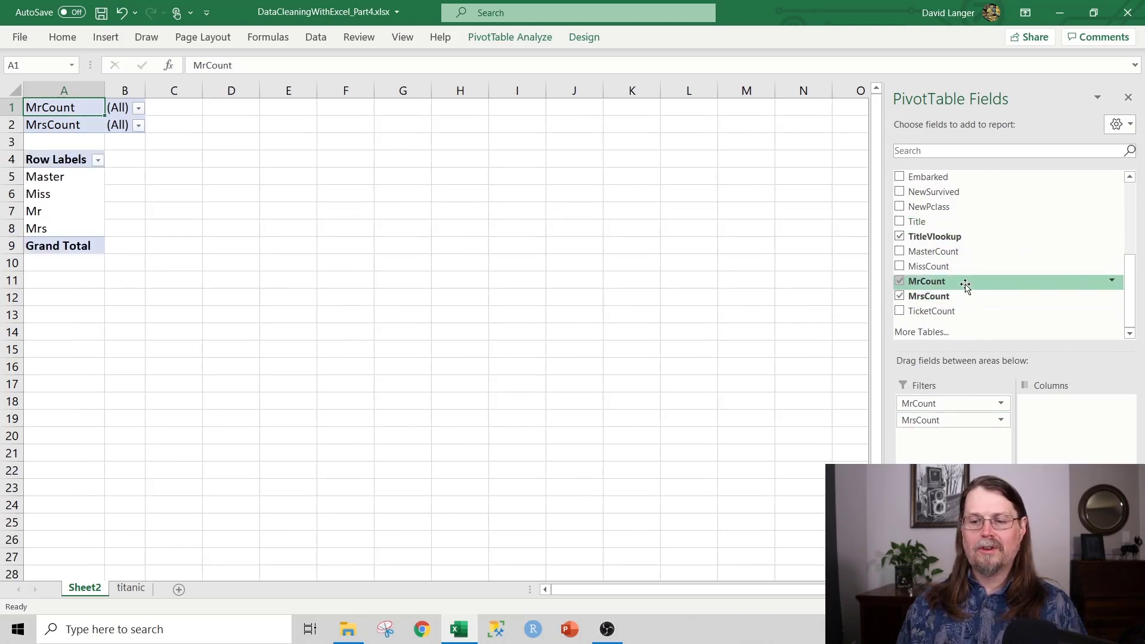
{"action": "left_click_drag", "start_coordinate": [939, 208], "coordinate": [954, 519]}
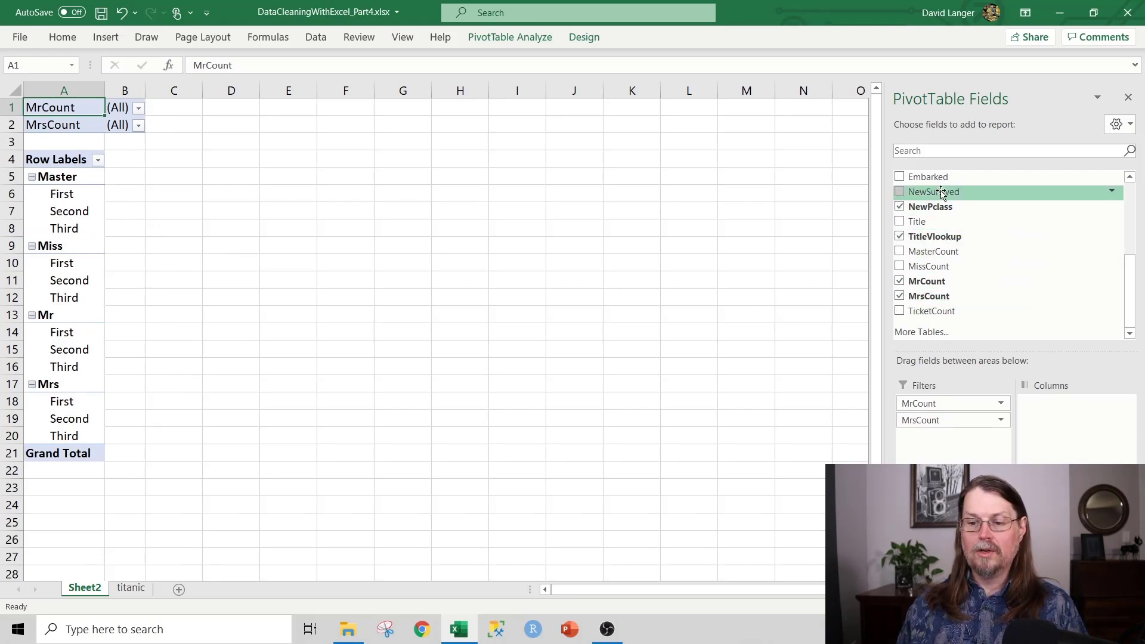
{"action": "left_click_drag", "start_coordinate": [955, 192], "coordinate": [1055, 424]}
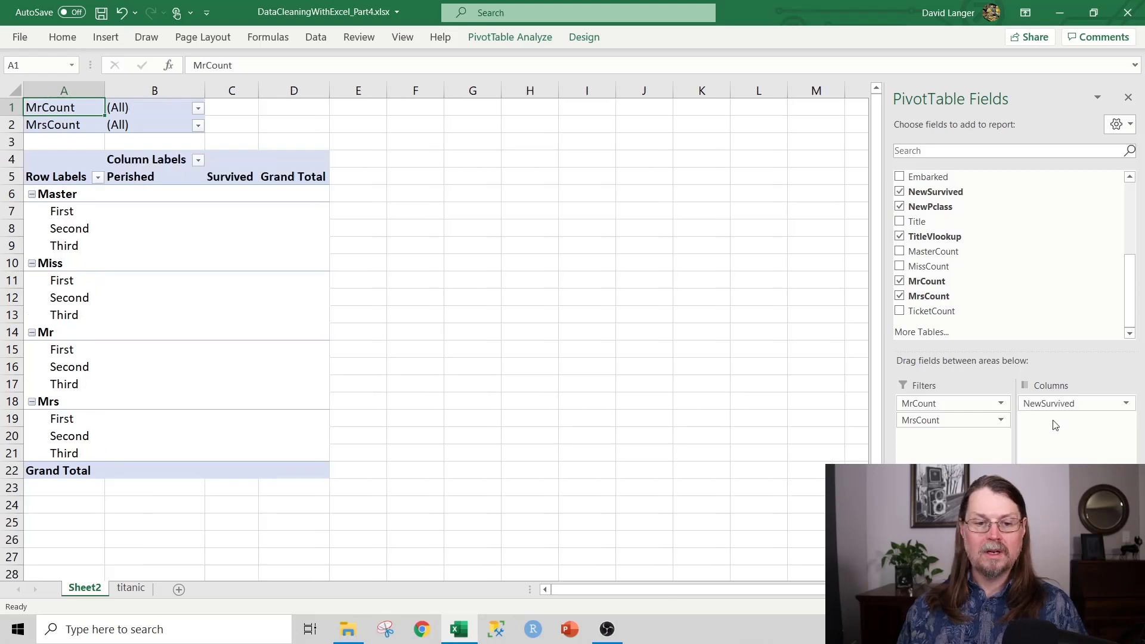
{"action": "left_click_drag", "start_coordinate": [955, 191], "coordinate": [1068, 519]}
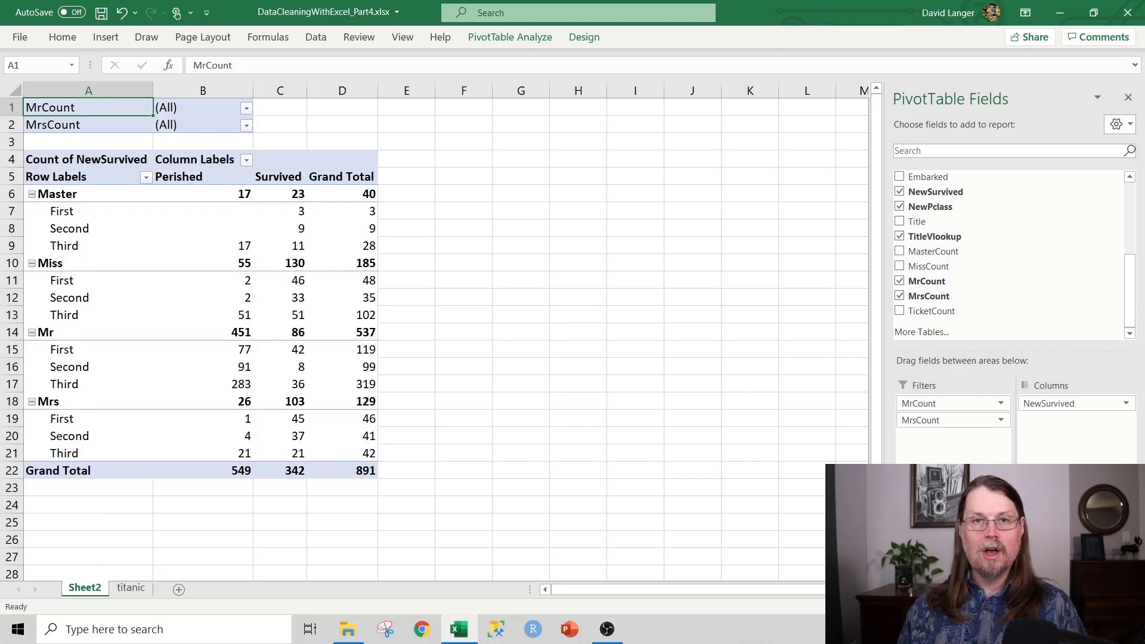
Show the Count of NewSurvived values as % of Row Total.
{"action": "left_click", "coordinate": [1081, 502]}
{"action": "left_click", "coordinate": [1068, 483]}
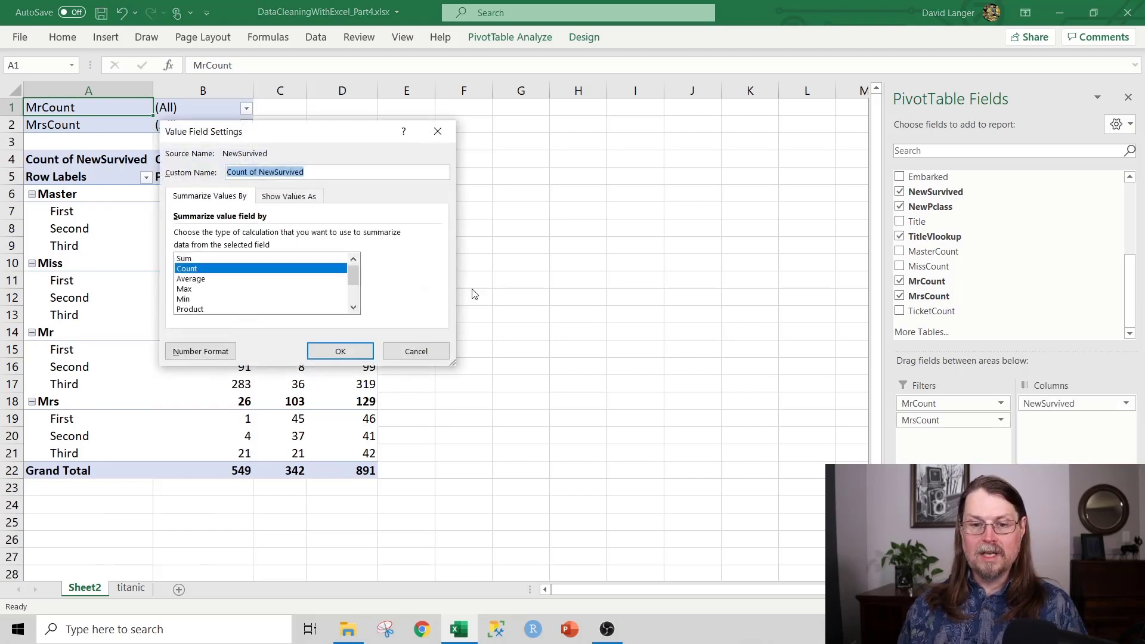
{"action": "left_click", "coordinate": [291, 196]}
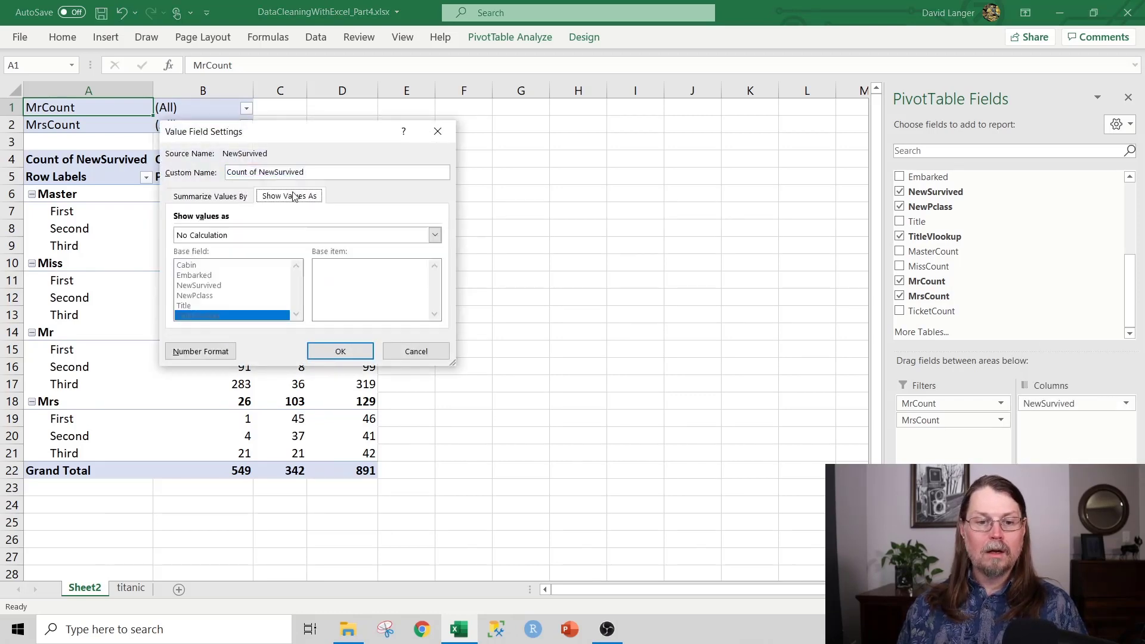
{"action": "left_click", "coordinate": [435, 235]}
{"action": "left_click", "coordinate": [222, 280]}
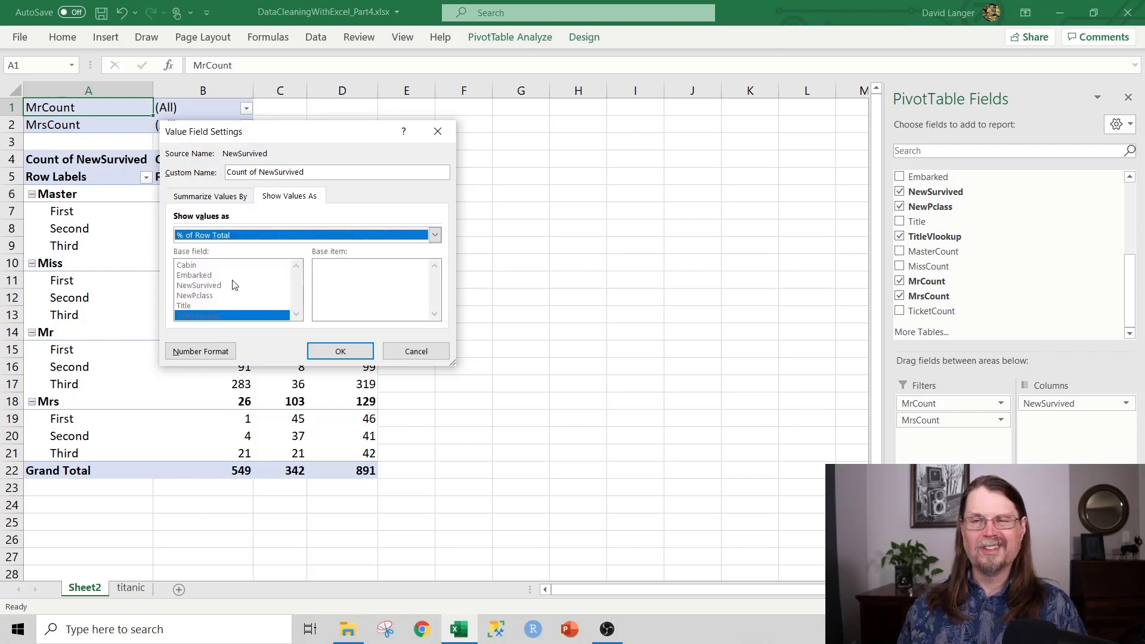
{"action": "left_click", "coordinate": [340, 351]}
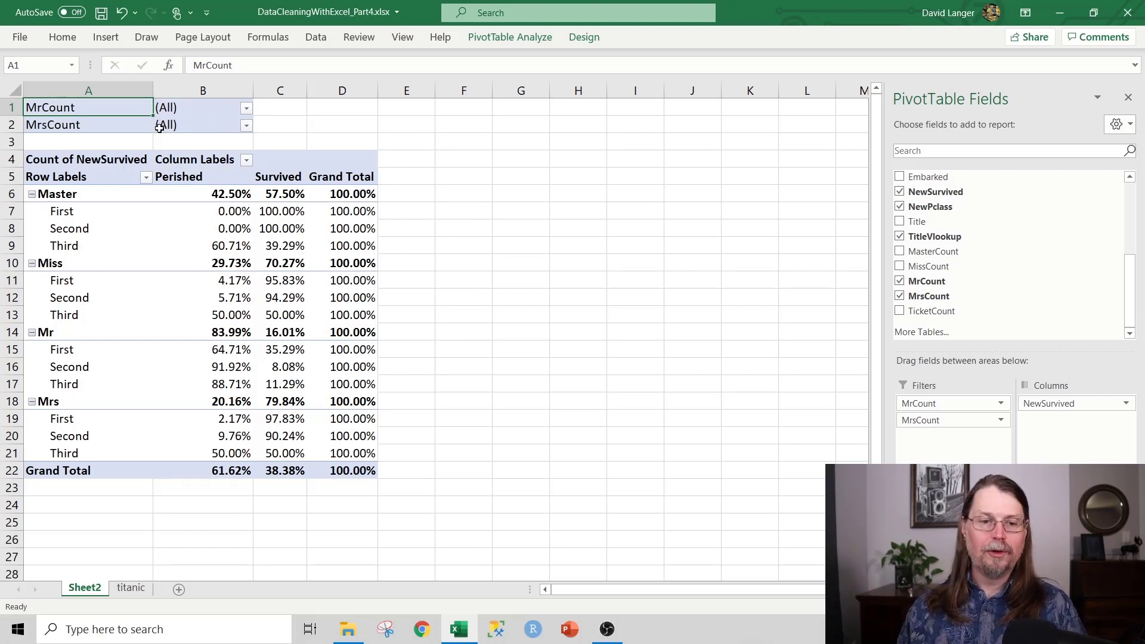
Filter the PivotTable by MrCount with multiple items selected, excluding 0.
{"action": "left_click", "coordinate": [247, 109]}
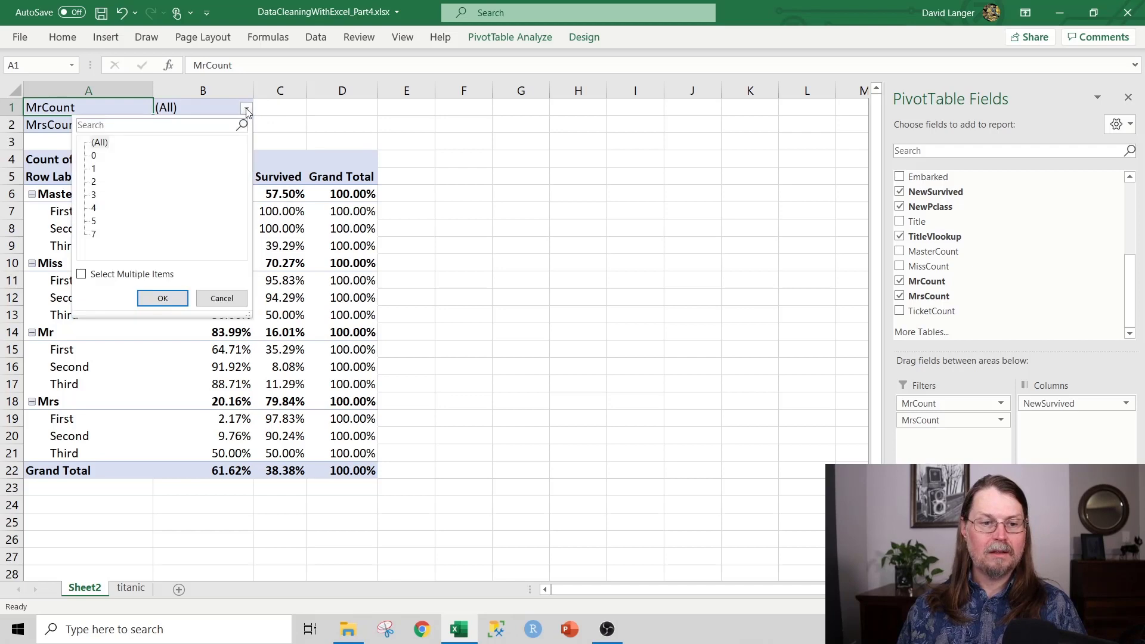
{"action": "left_click", "coordinate": [82, 275]}
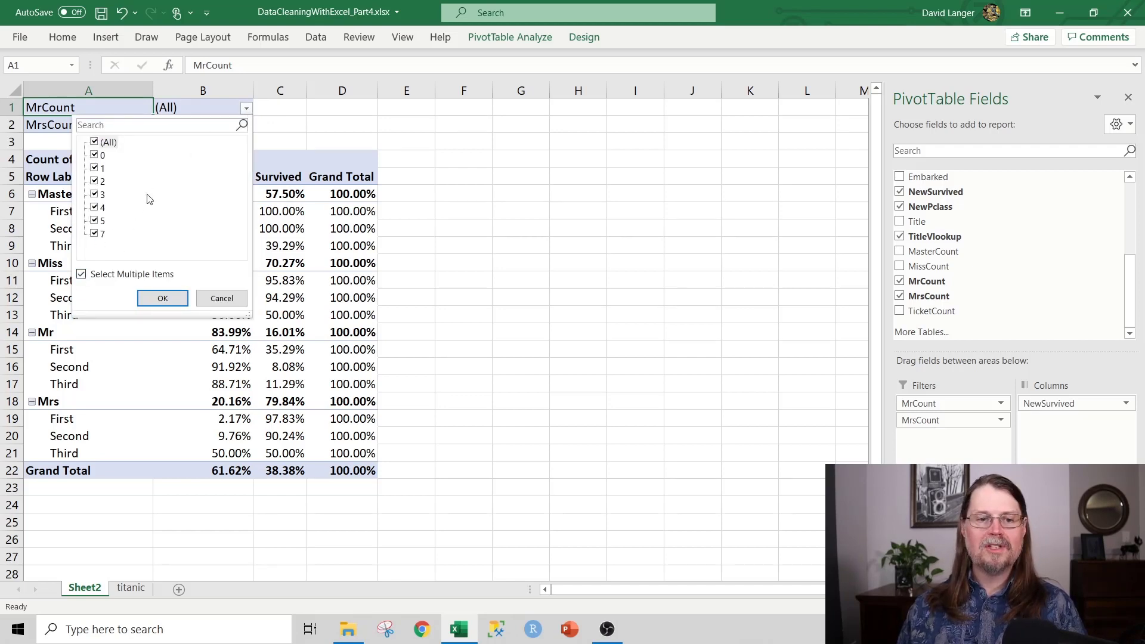
{"action": "left_click", "coordinate": [94, 155]}
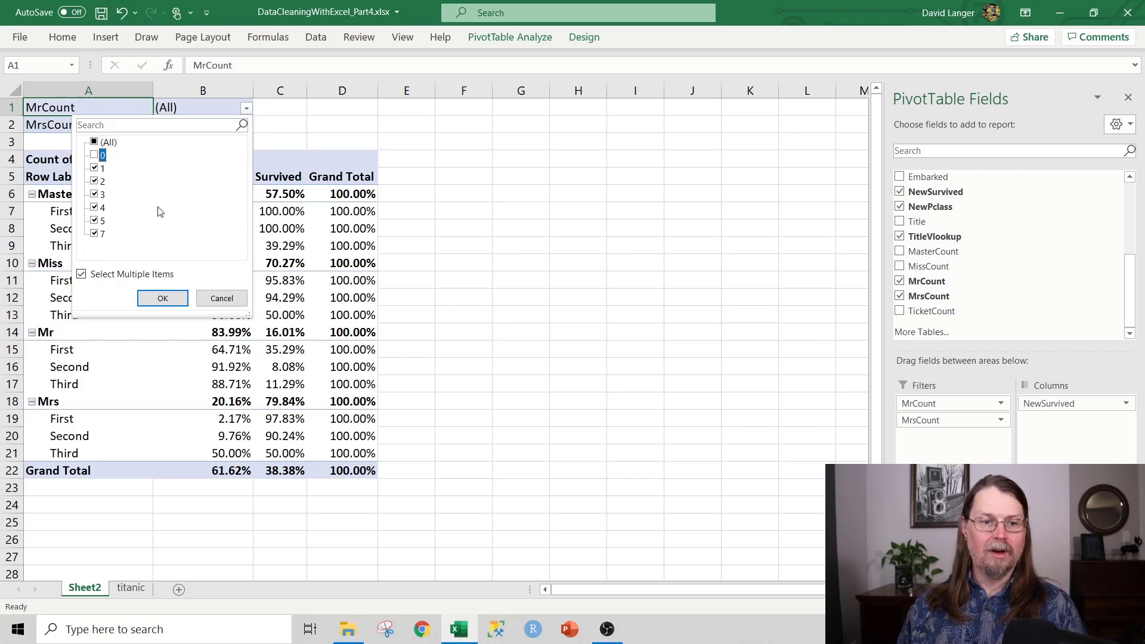
{"action": "left_click", "coordinate": [163, 299]}
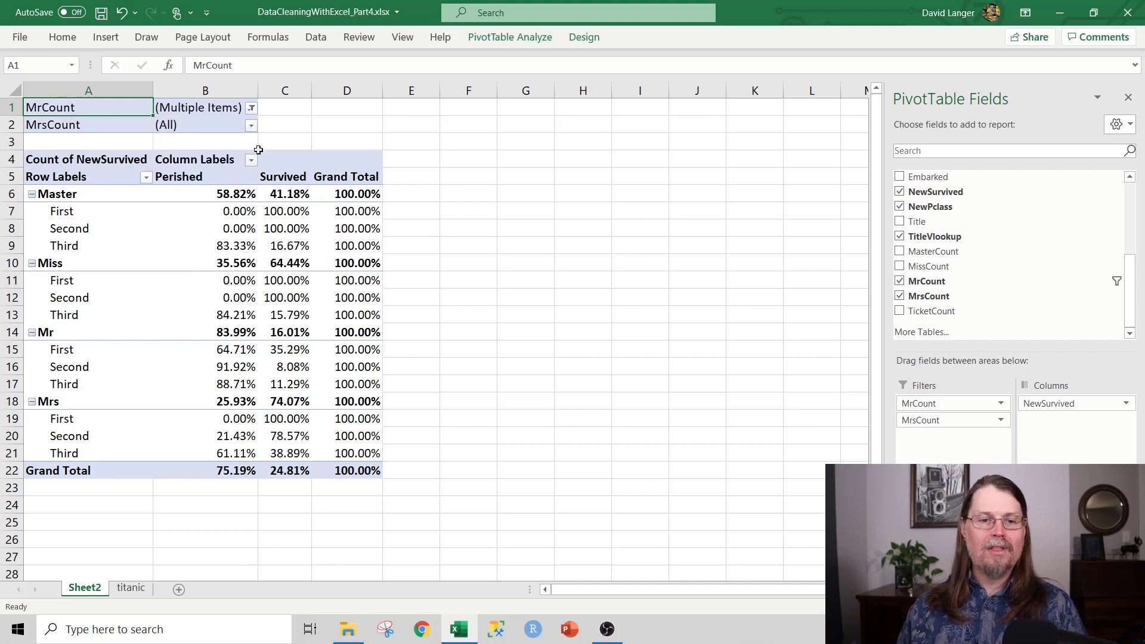
Filter the PivotTable by MrsCount with multiple items selected, excluding 0.
{"action": "left_click", "coordinate": [251, 126]}
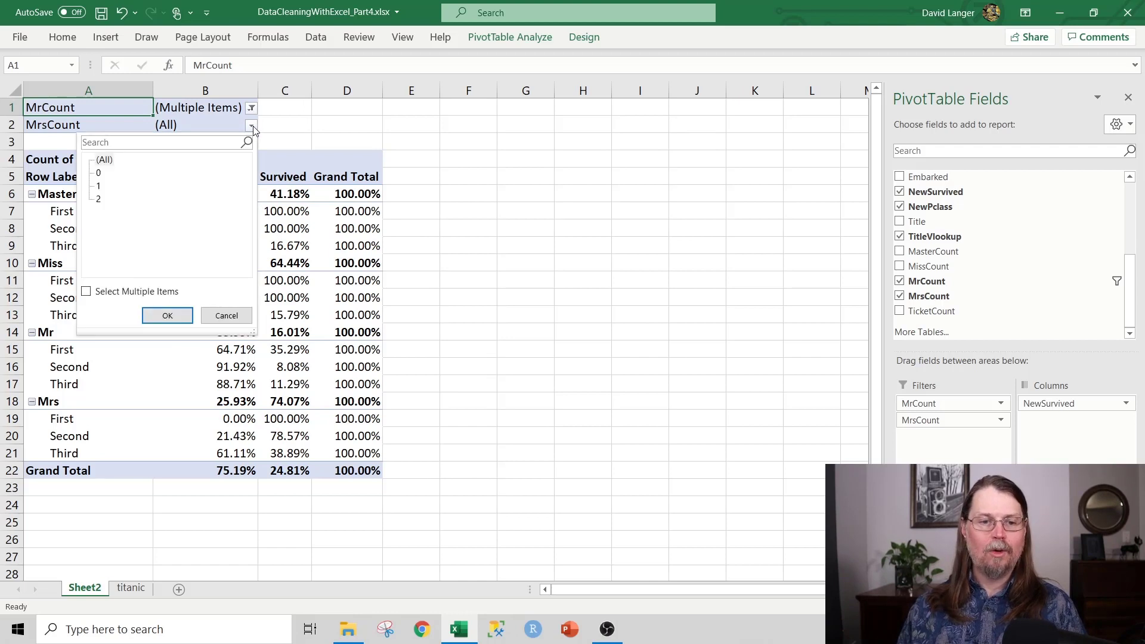
{"action": "left_click", "coordinate": [86, 292]}
{"action": "left_click", "coordinate": [108, 172]}
{"action": "left_click", "coordinate": [167, 315]}
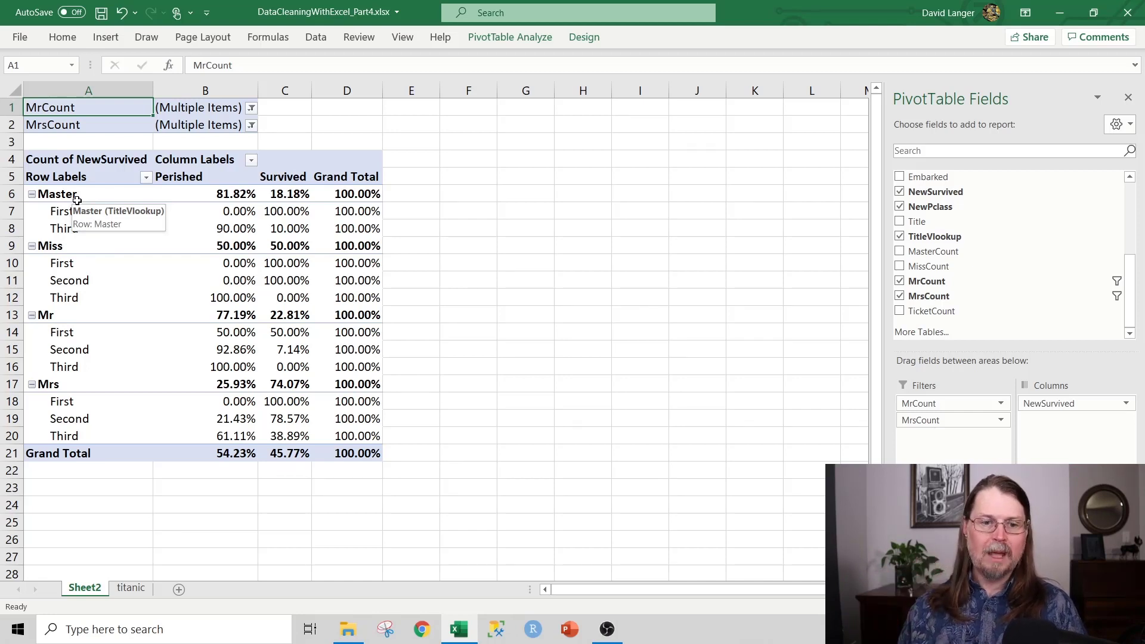
Examine the Survived percentages by class for the Master, Miss and Mr titles, along with the grand total.
{"action": "left_click", "coordinate": [275, 214]}
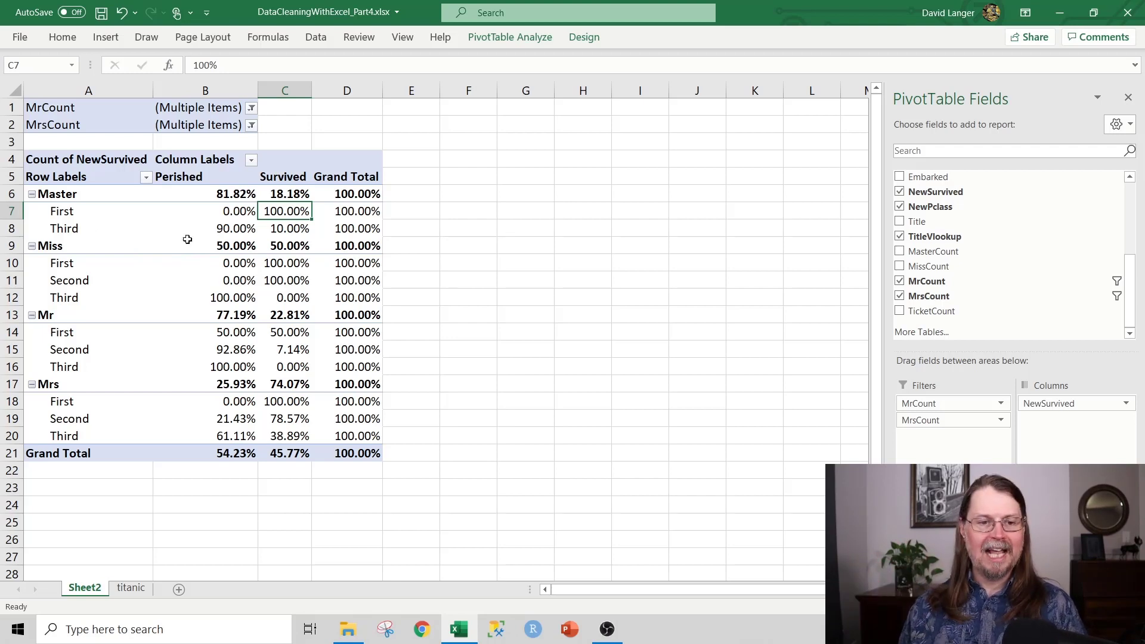
{"action": "left_click", "coordinate": [279, 224]}
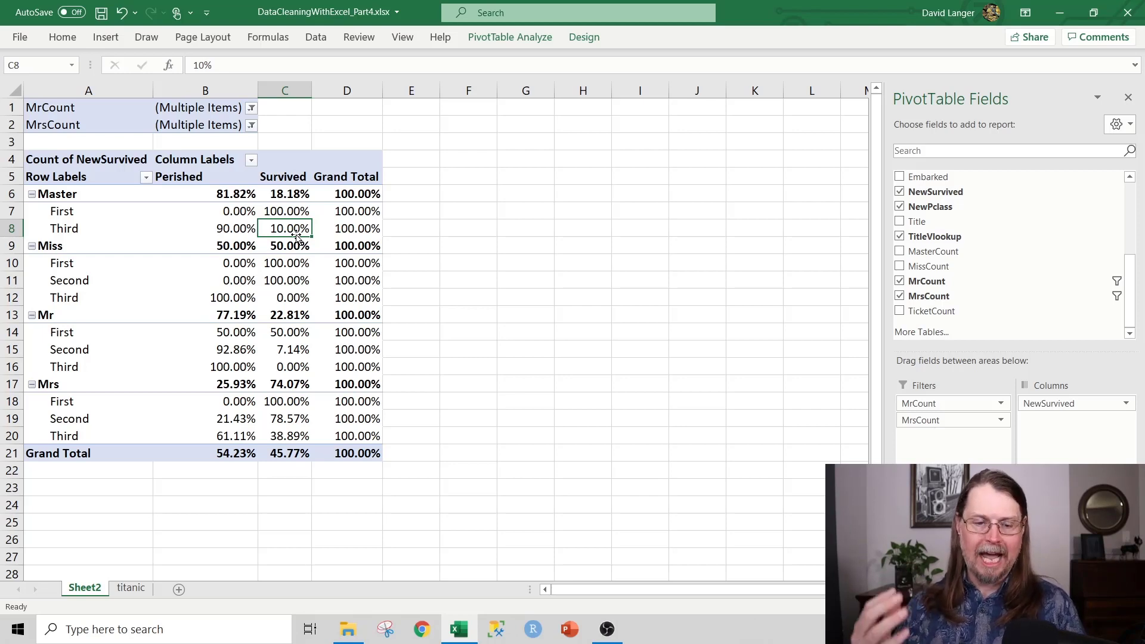
{"action": "left_click", "coordinate": [297, 267]}
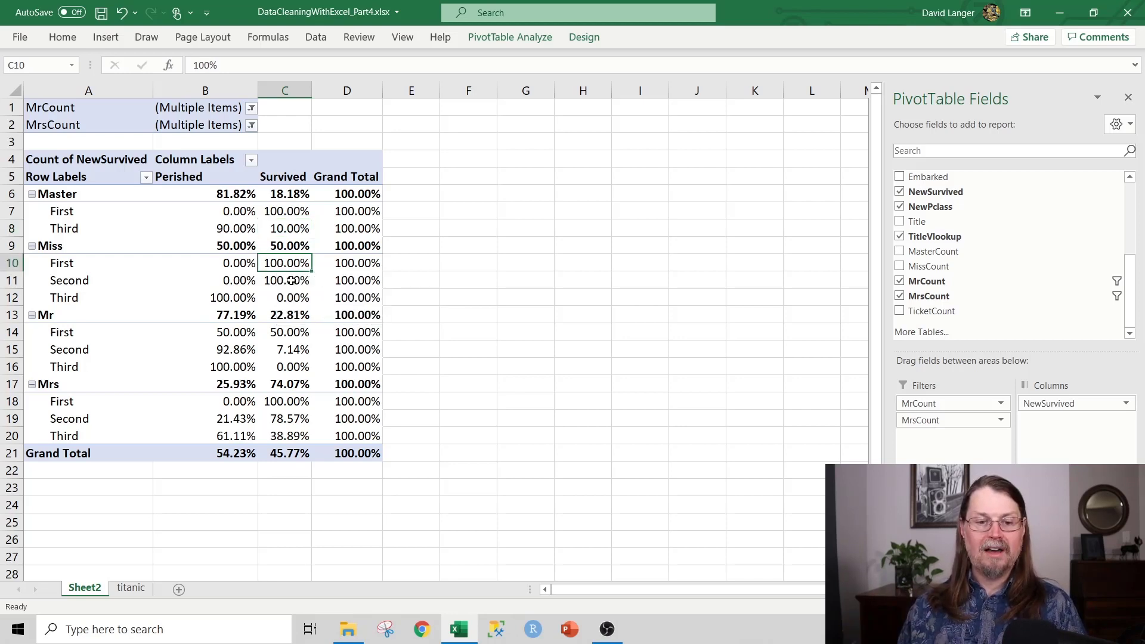
{"action": "left_click", "coordinate": [292, 280]}
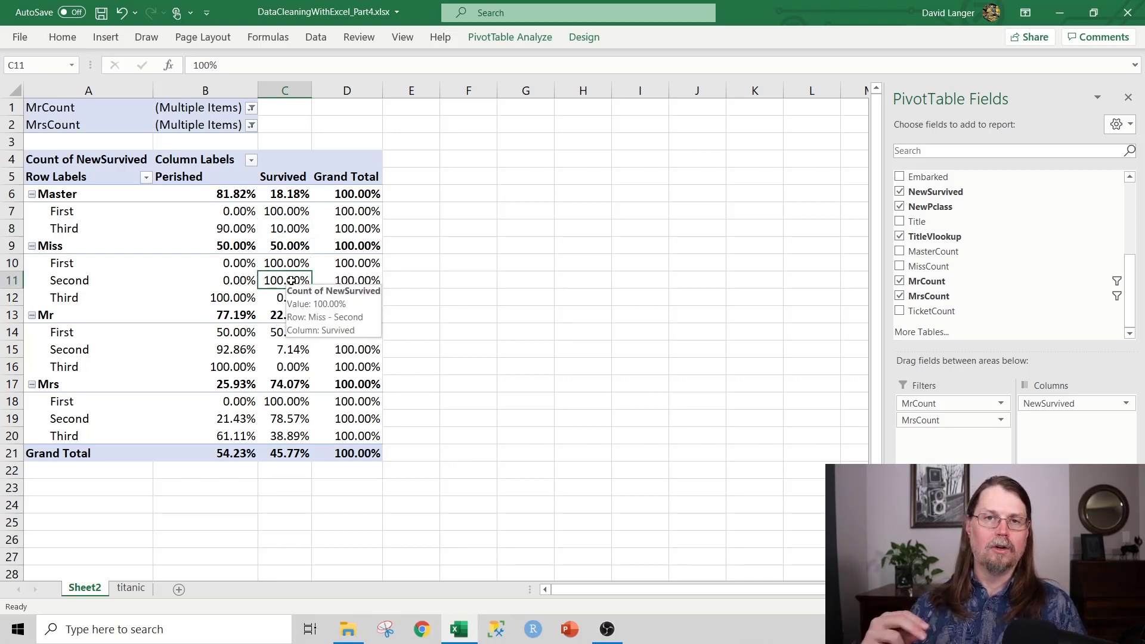
{"action": "left_click", "coordinate": [287, 298]}
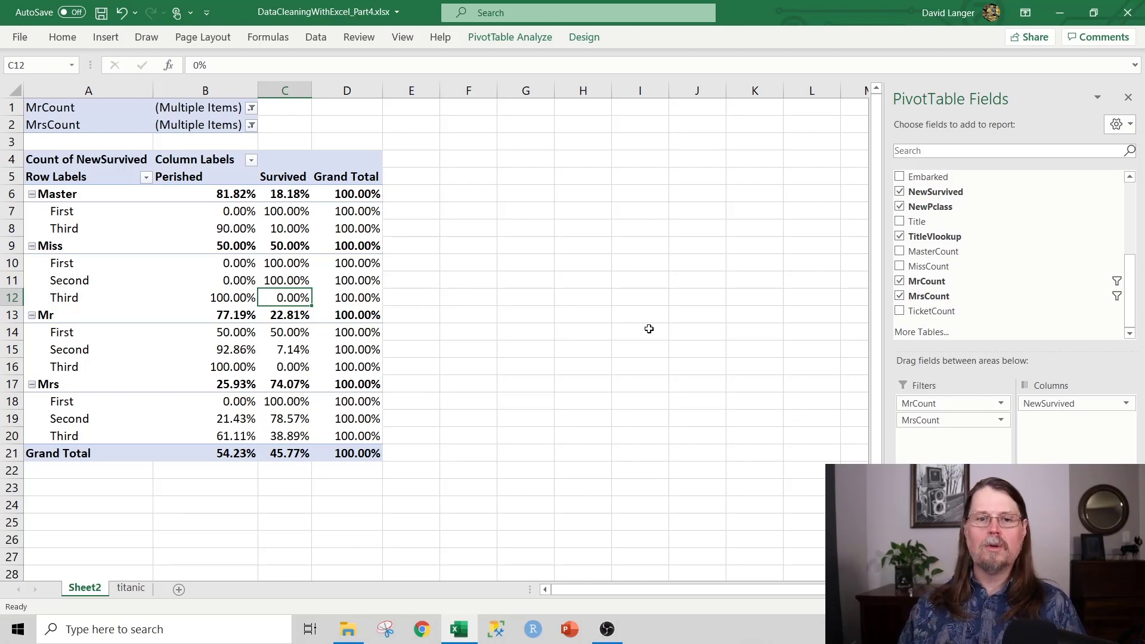
{"action": "mouse_move", "coordinate": [294, 354]}
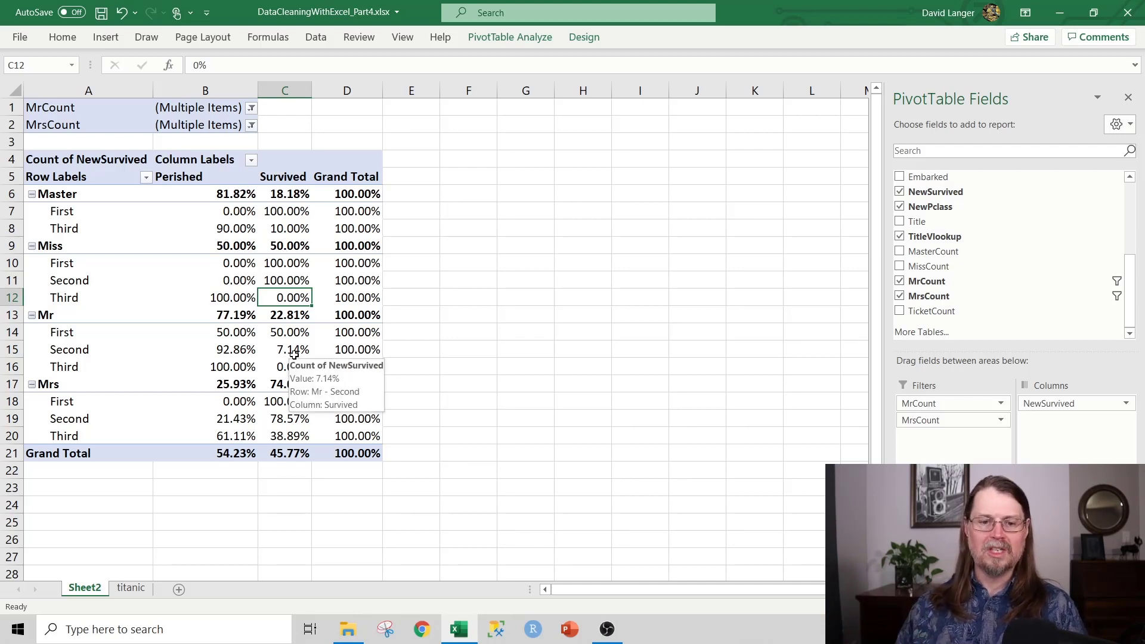
{"action": "mouse_move", "coordinate": [262, 454]}
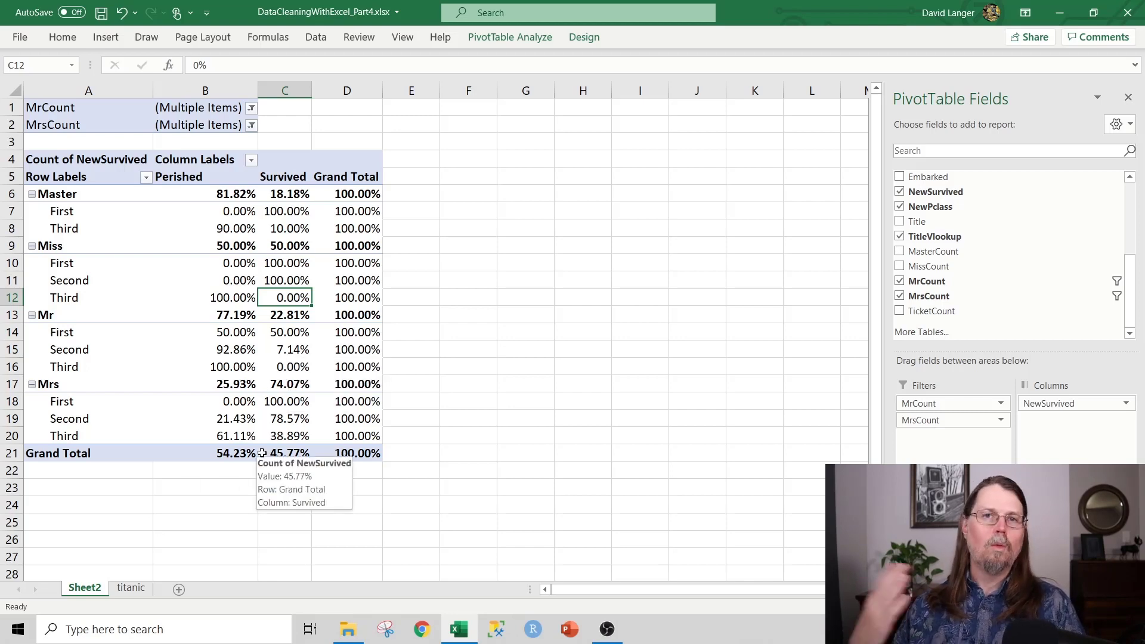